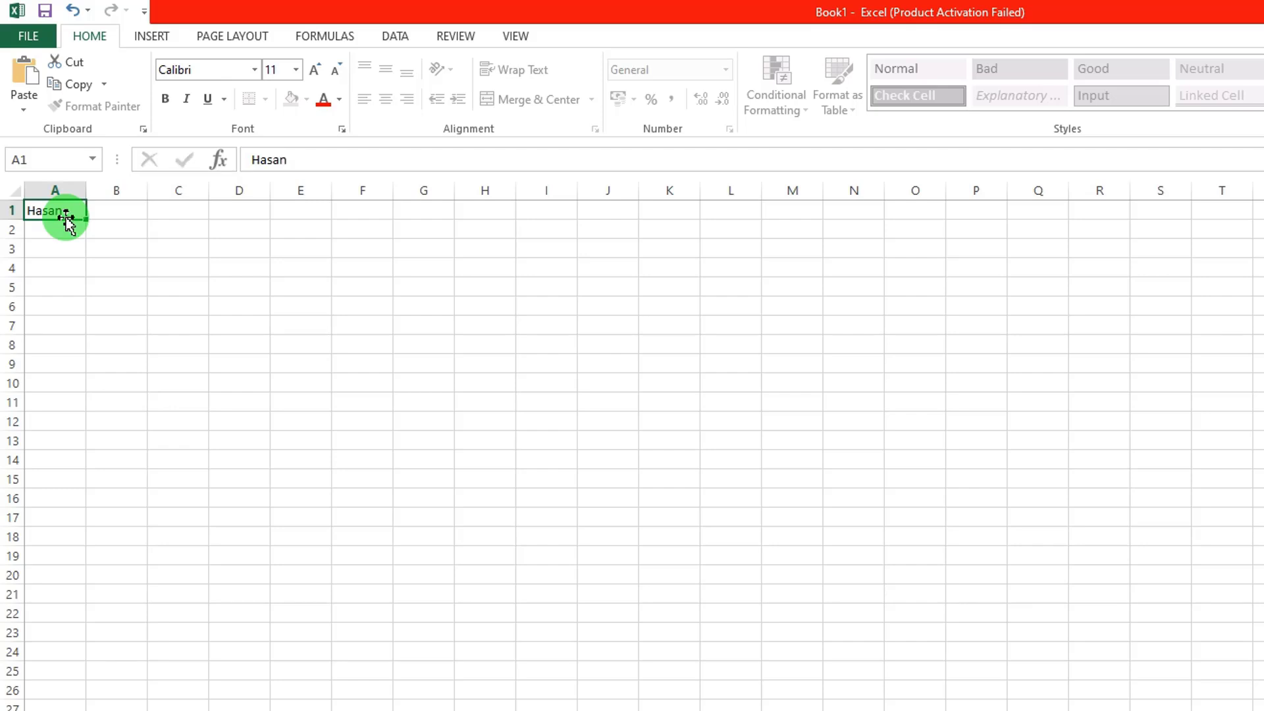
Fill cells A2 to A6 with five more first names, one per row below the name in A1.
key(Return)
text(Kobir)
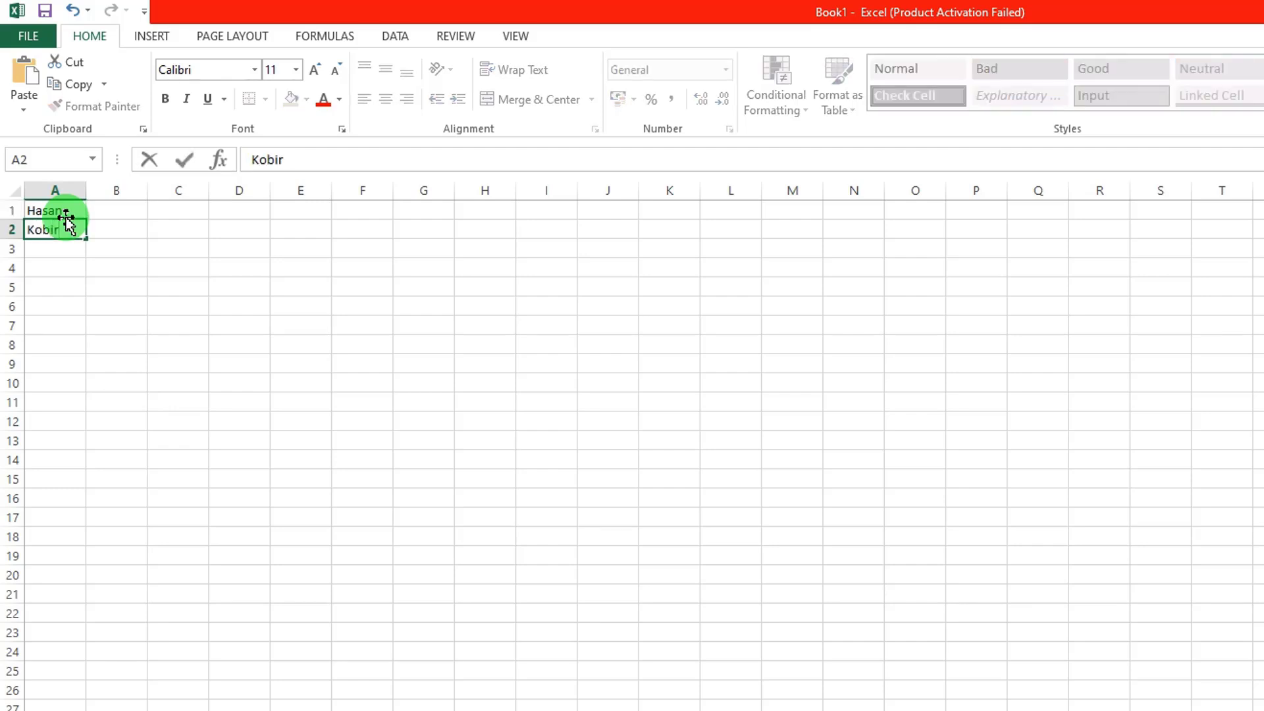
key(Return)
text(Sabbir)
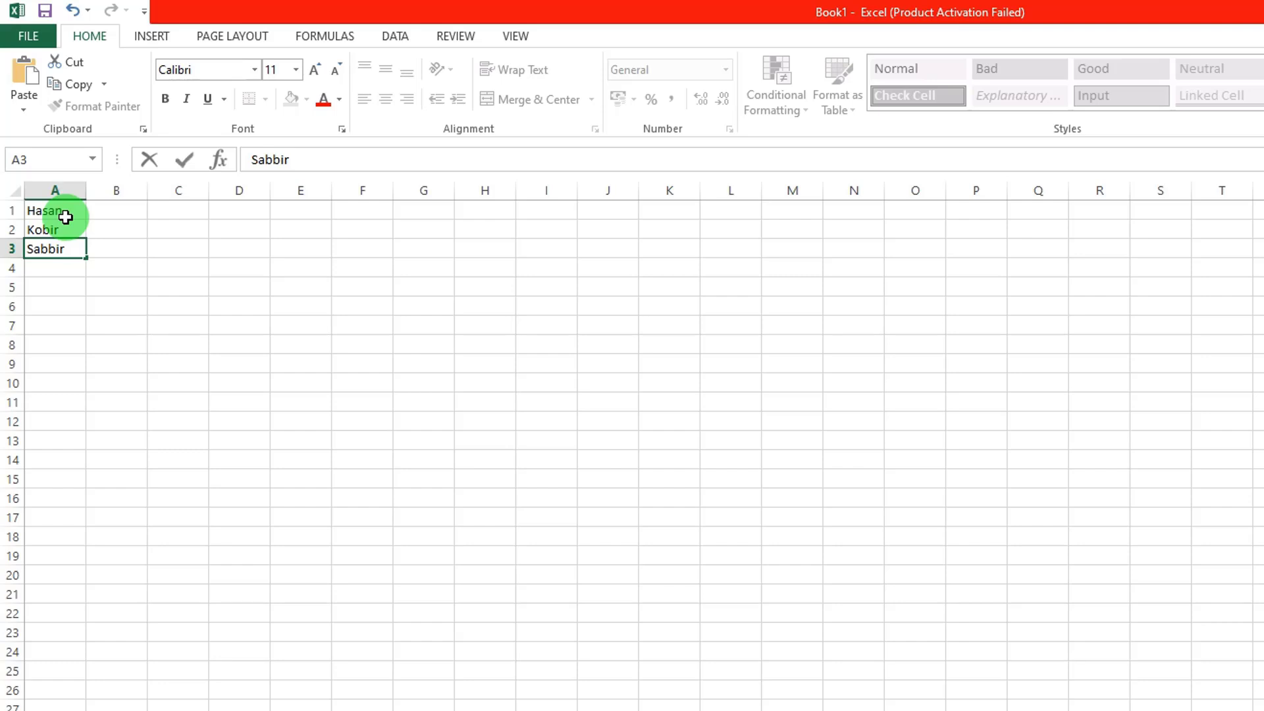
key(Return)
text(Abir)
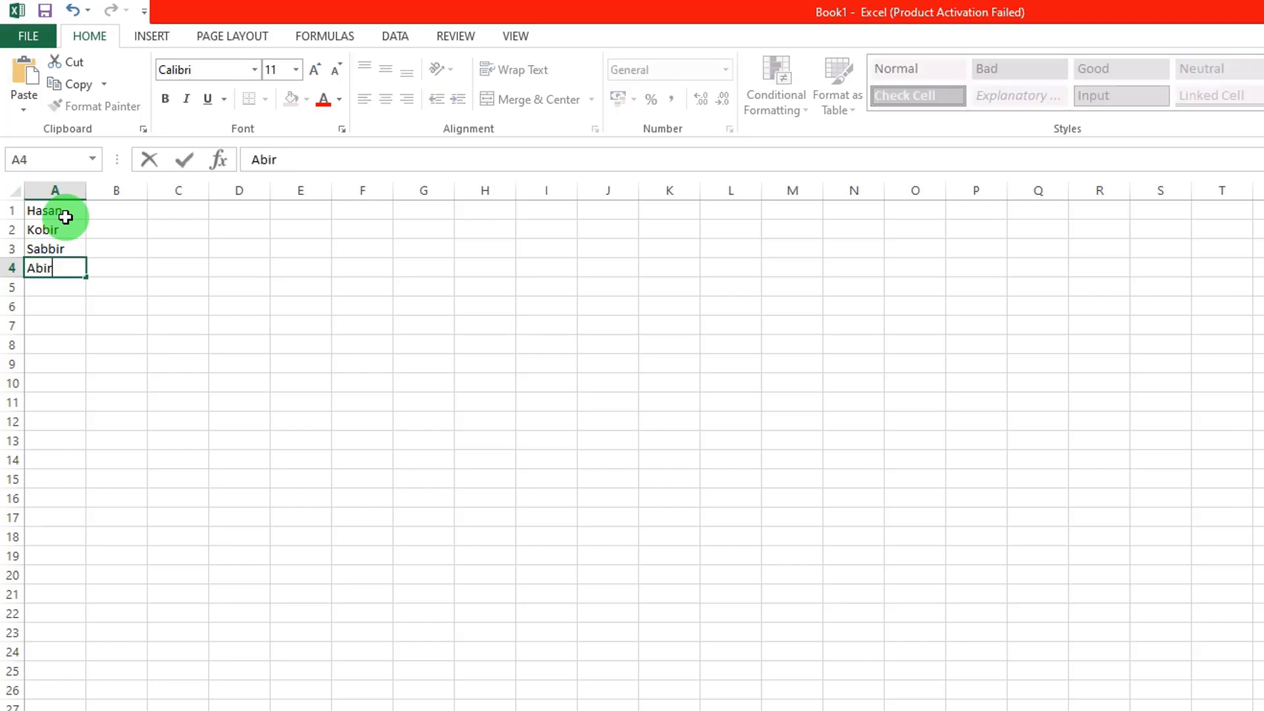
key(Return)
text(Nadim)
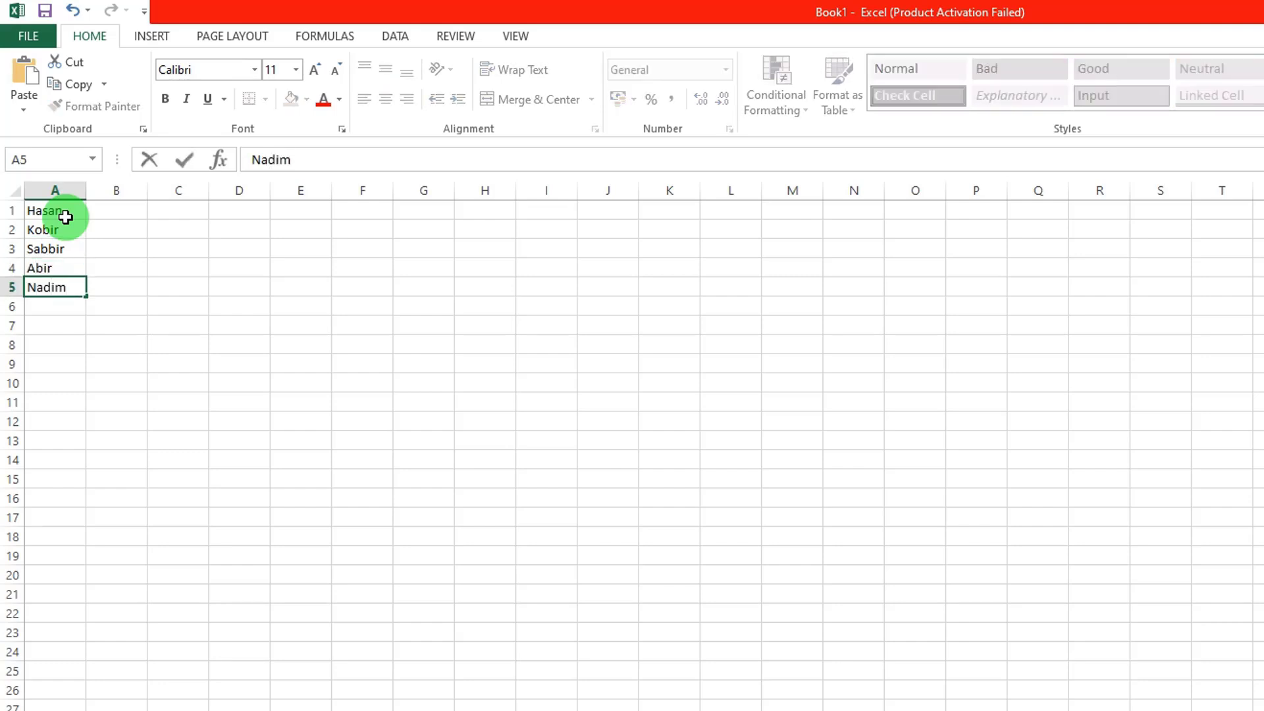
key(Return)
text(Sadik)
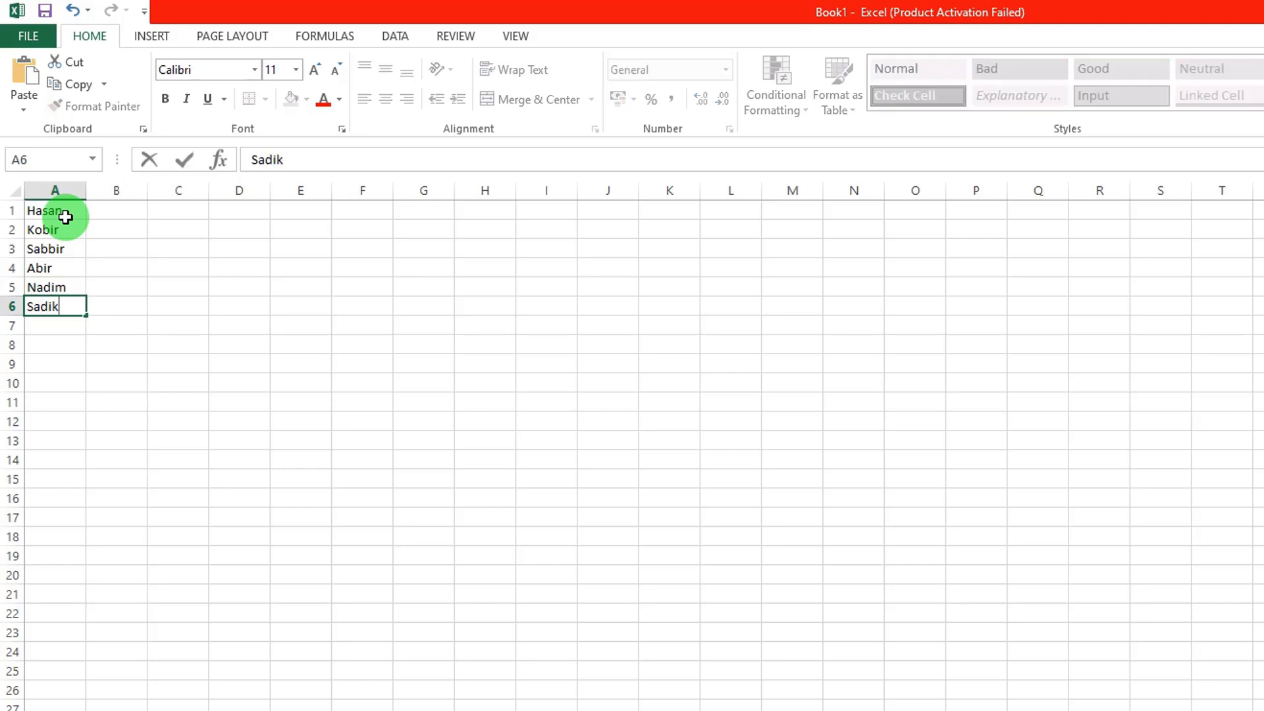
key(Tab)
Enter the values 55665, 544552 and 4545 in cells B1 to B3 beside the first three names.
key(Up)
key(Up)
key(Up)
key(Up)
key(Up)
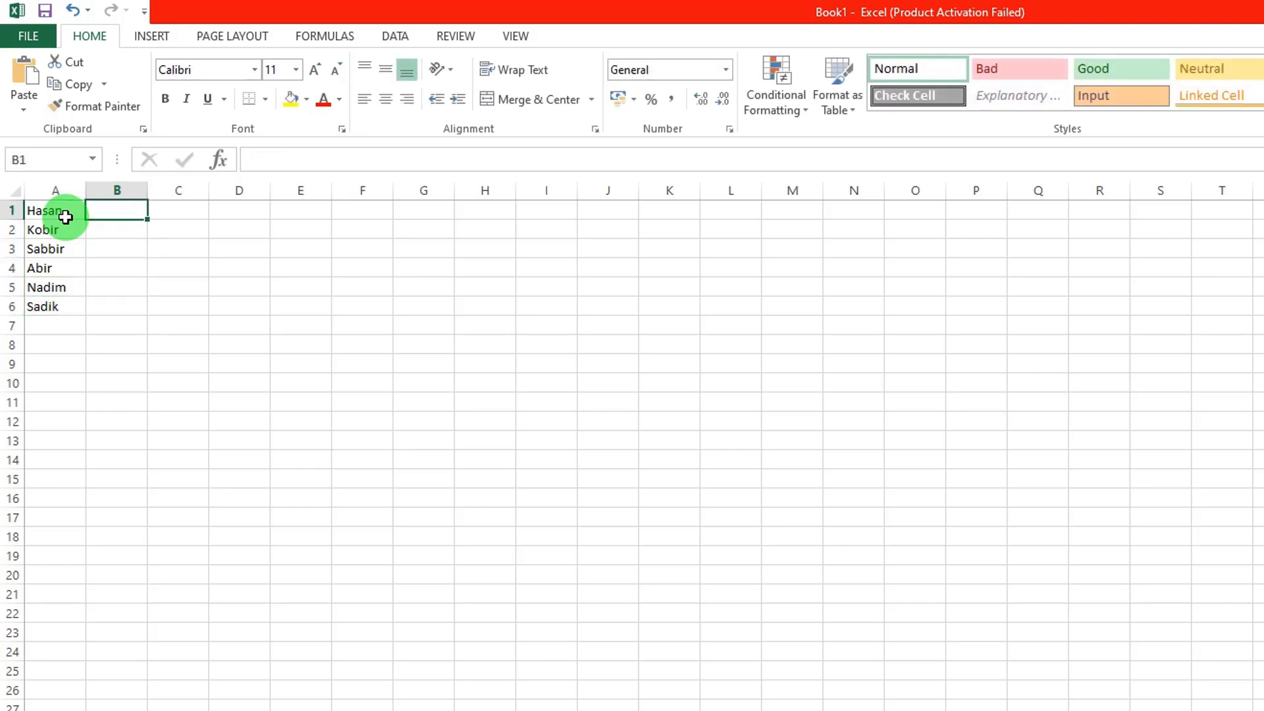
text(55665)
key(Return)
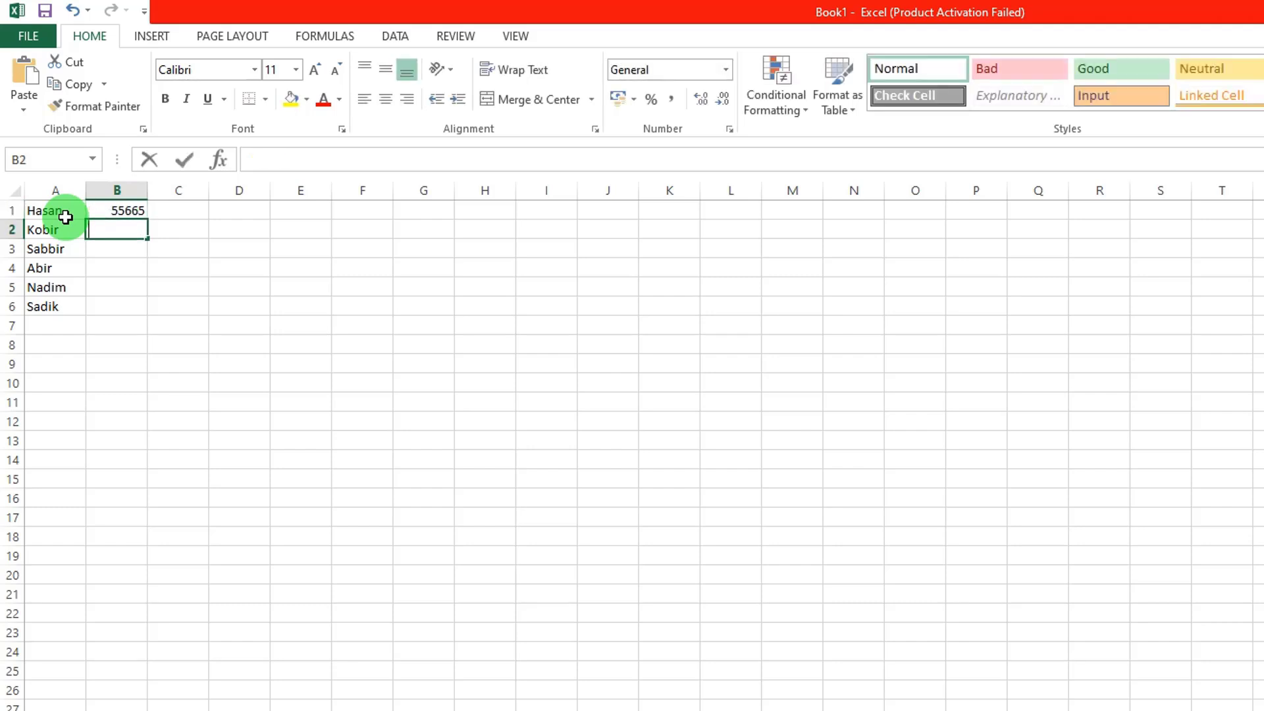
text(544552)
key(Return)
text(4545)
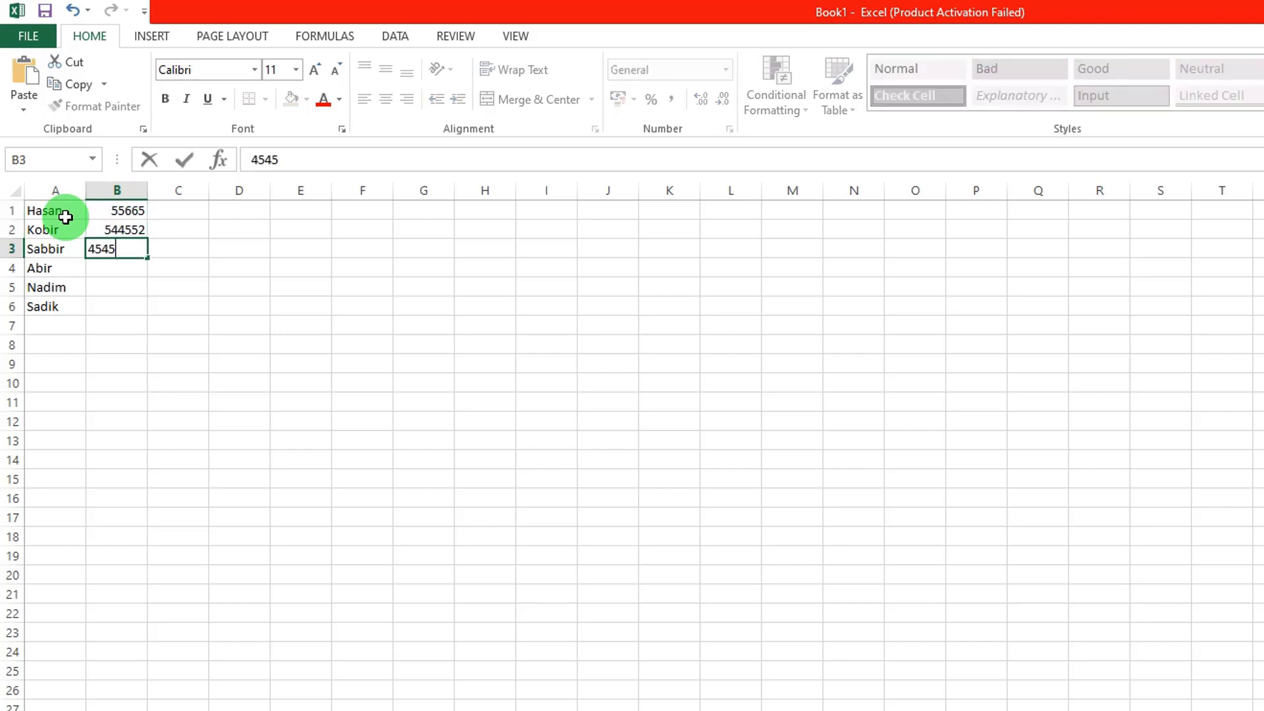
key(Return)
Enter the values 21445, 14145 and 1444 in cells B4 to B6 beside the remaining names.
text(21445)
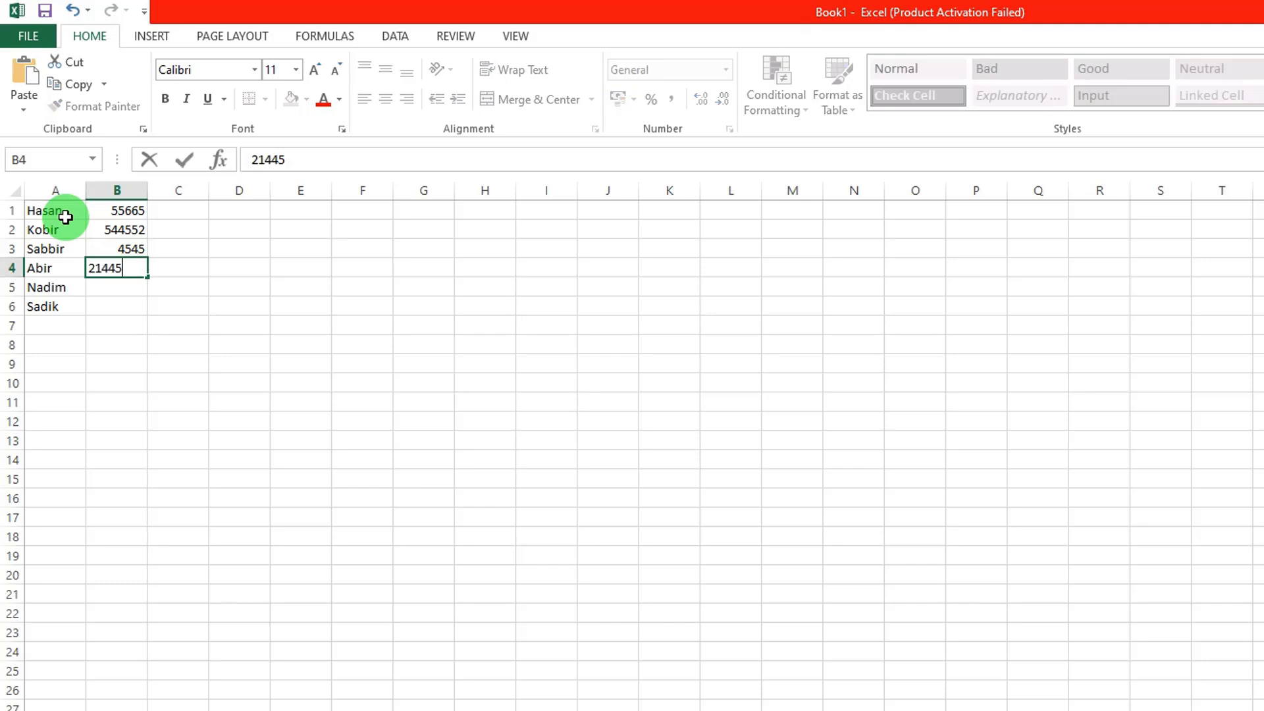
key(Return)
text(14145)
key(Return)
text(1444)
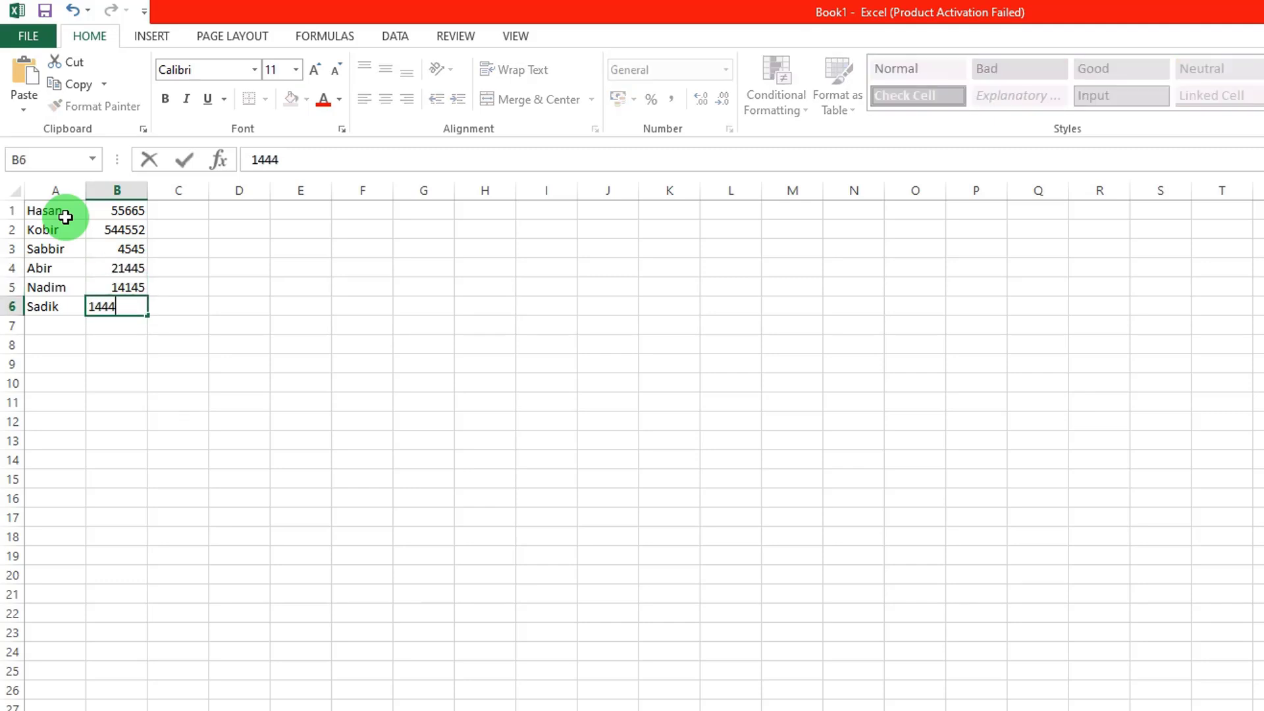
key(Return)
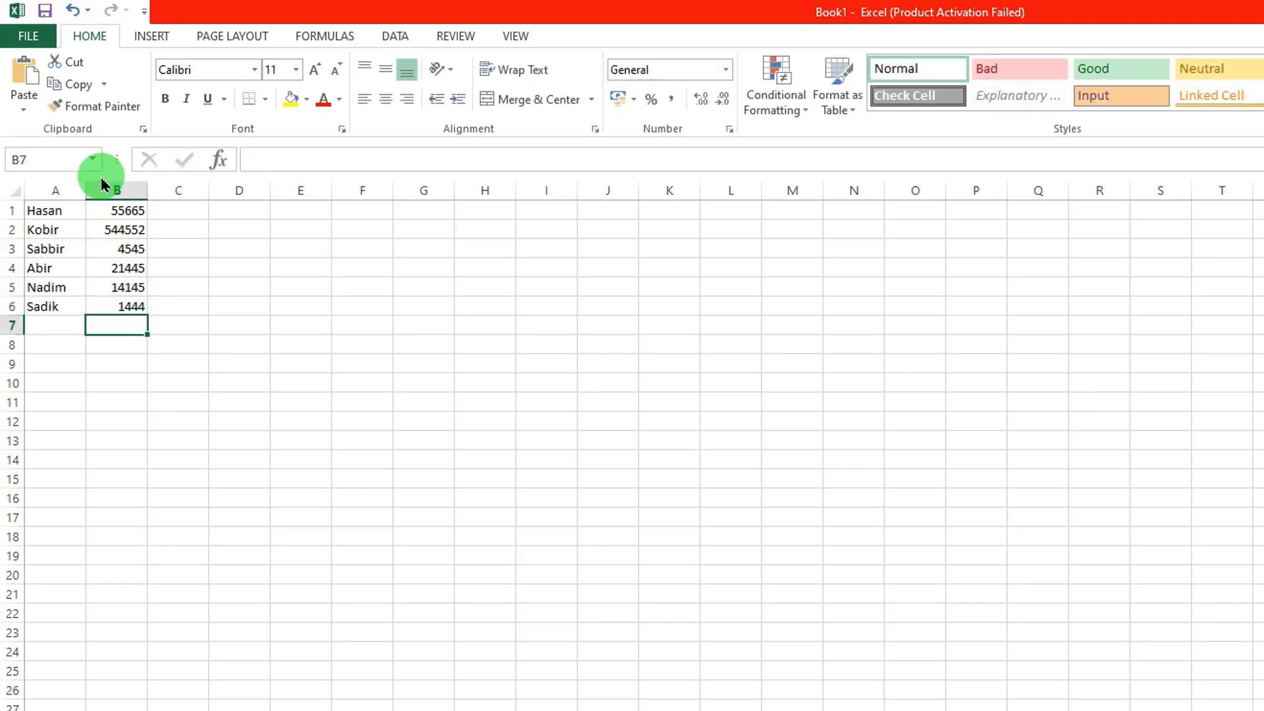
click(330, 493)
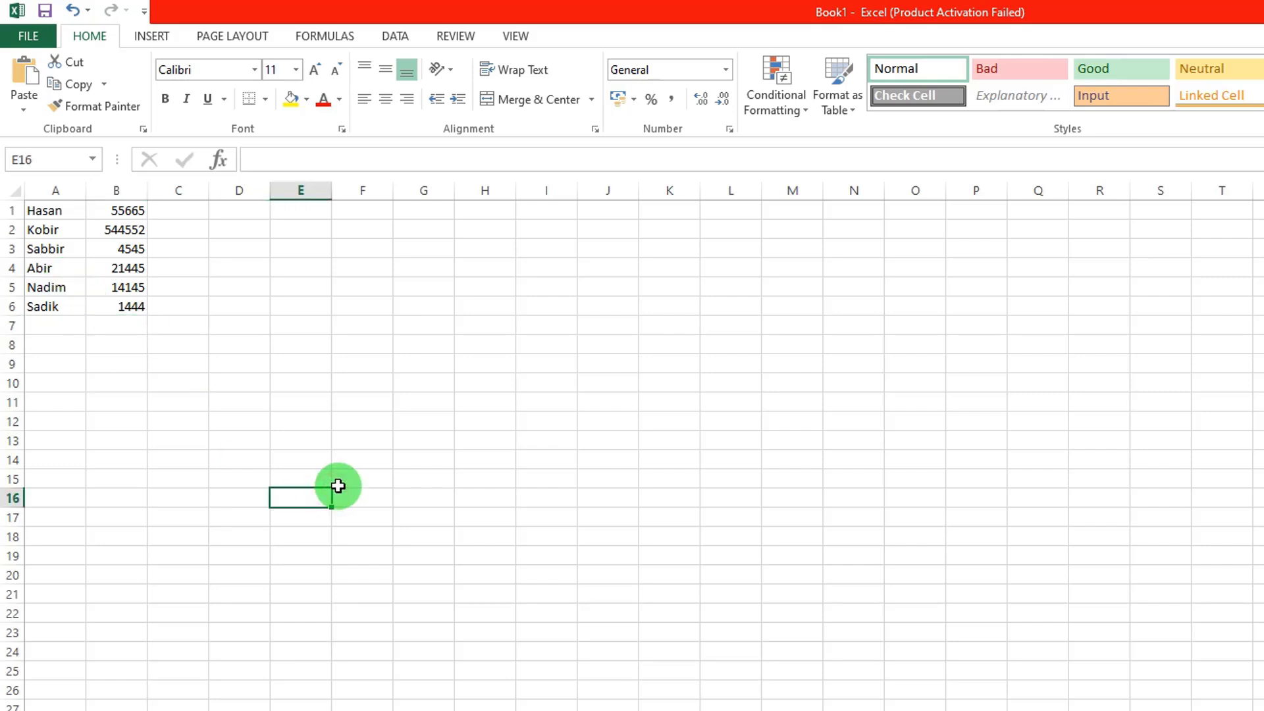
click(125, 190)
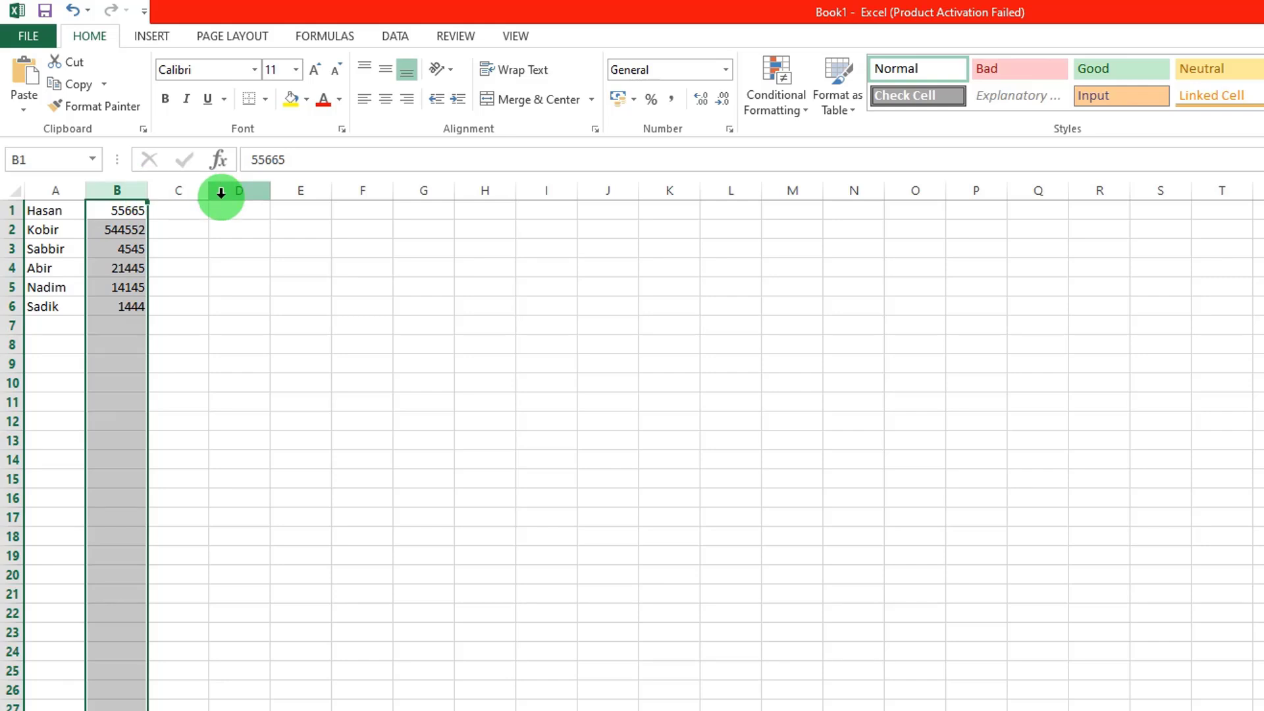
click(783, 102)
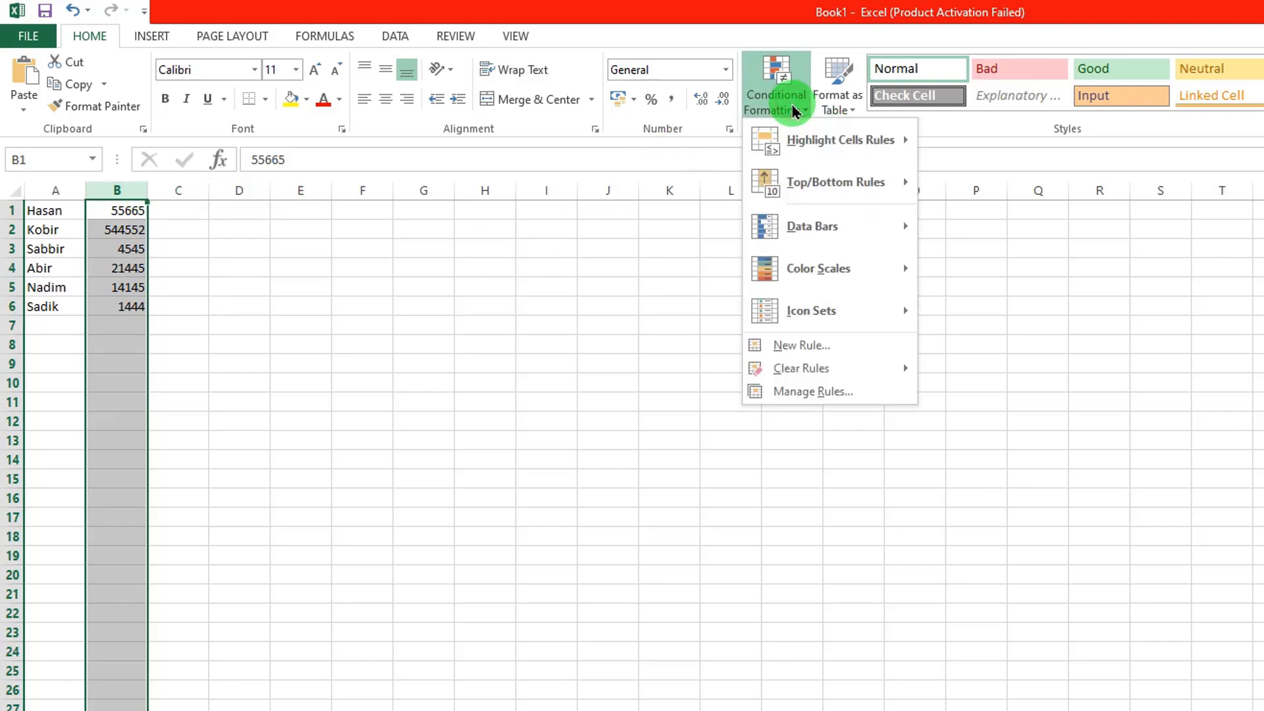
mouse_move(815, 187)
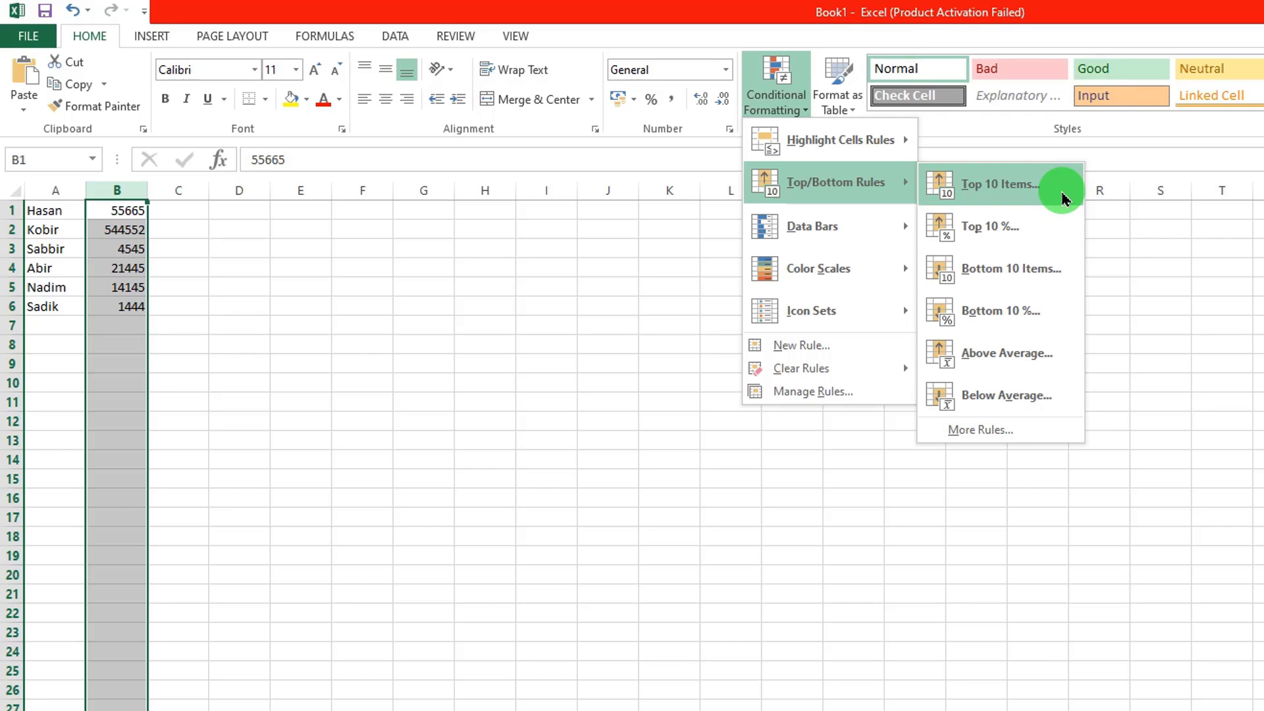
click(415, 593)
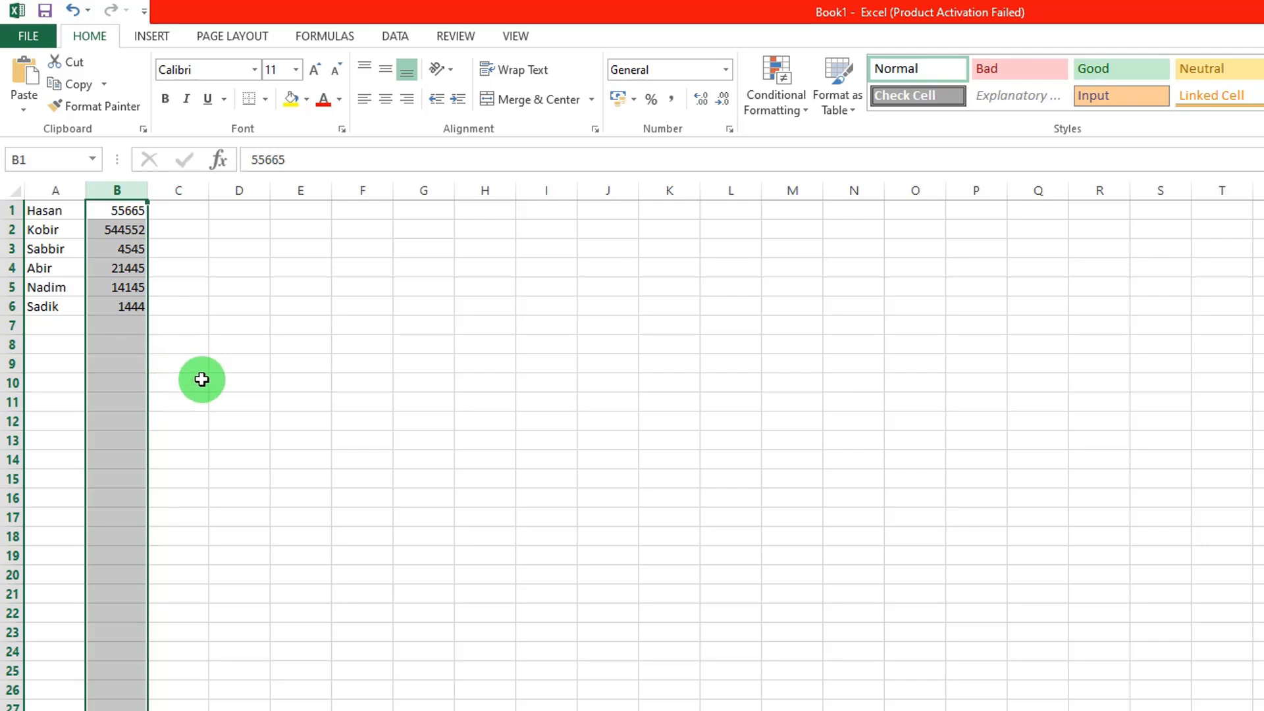
click(368, 418)
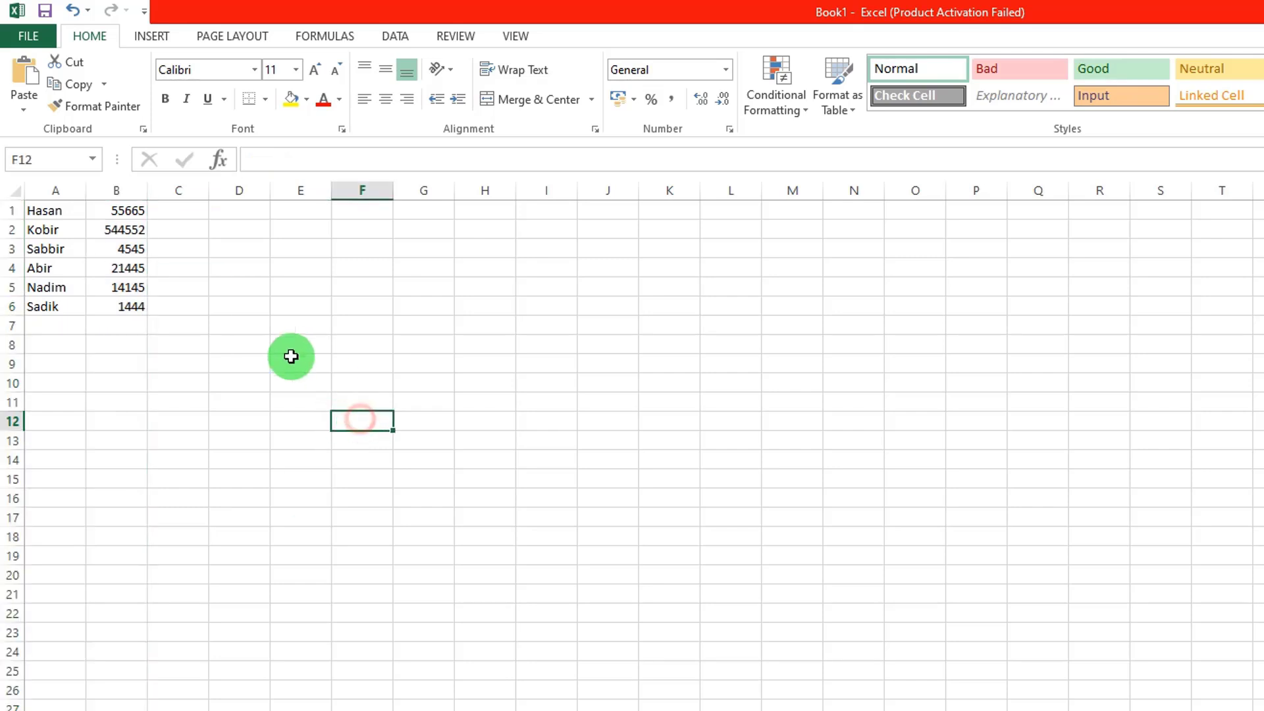
Try a Top 10 Items conditional formatting rule on column B with the rank set to 2 and to 1, and discard it.
click(122, 190)
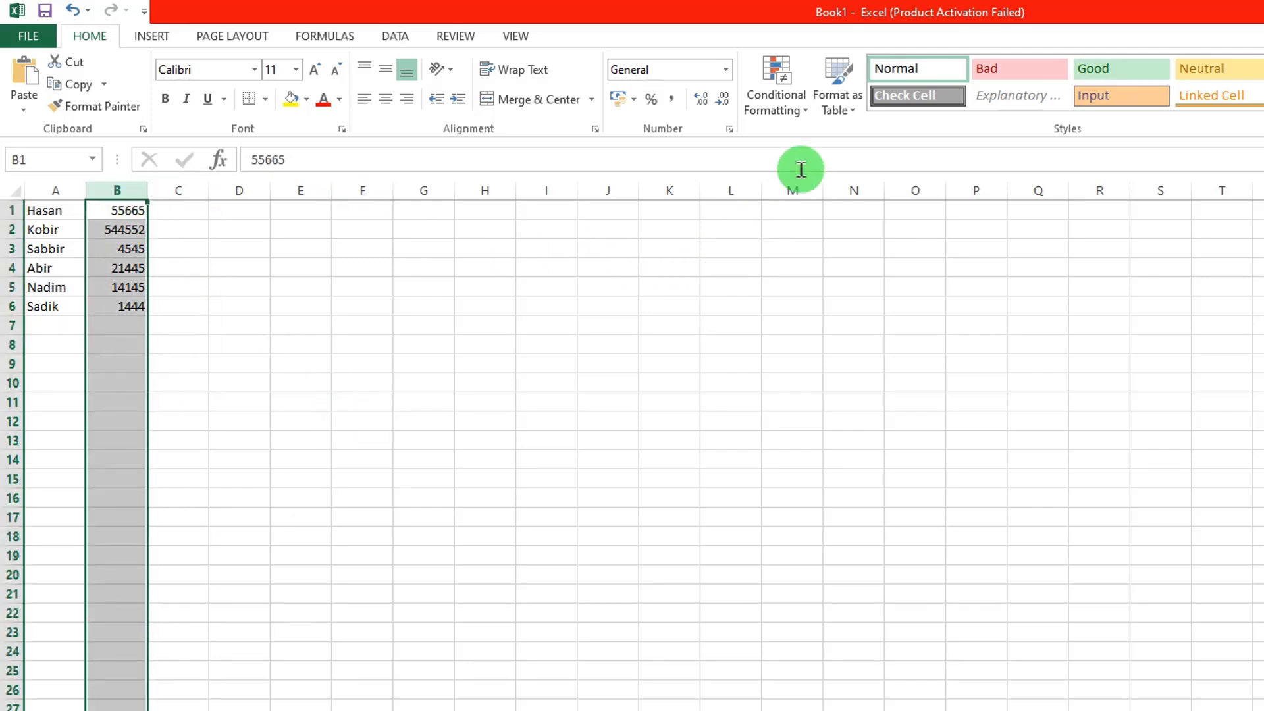
click(797, 109)
click(800, 191)
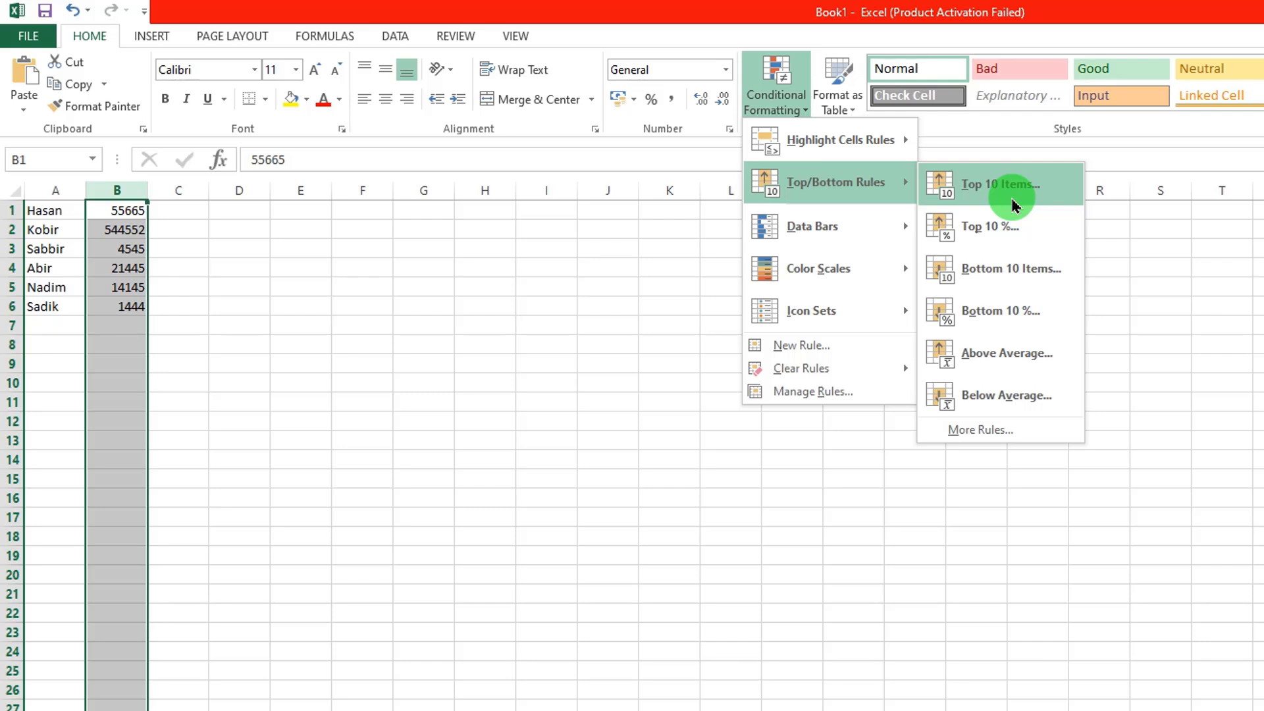
click(1014, 197)
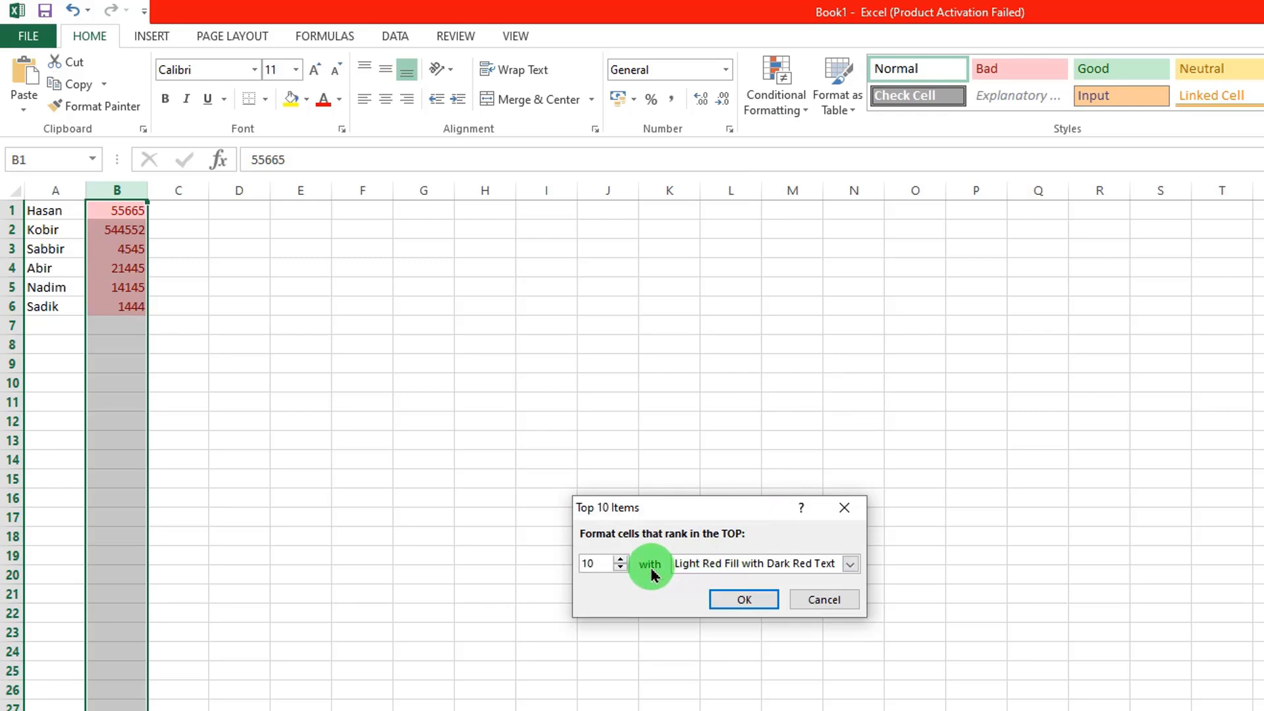
drag(597, 564, 555, 564)
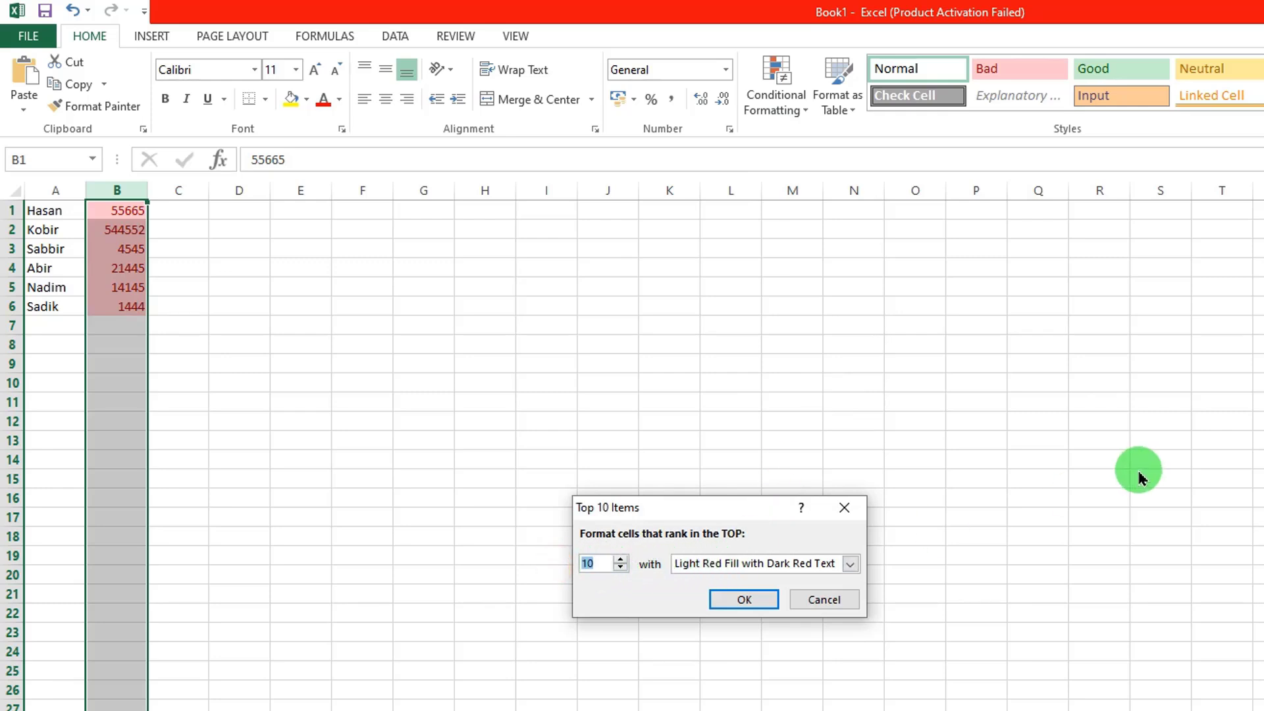
text(2)
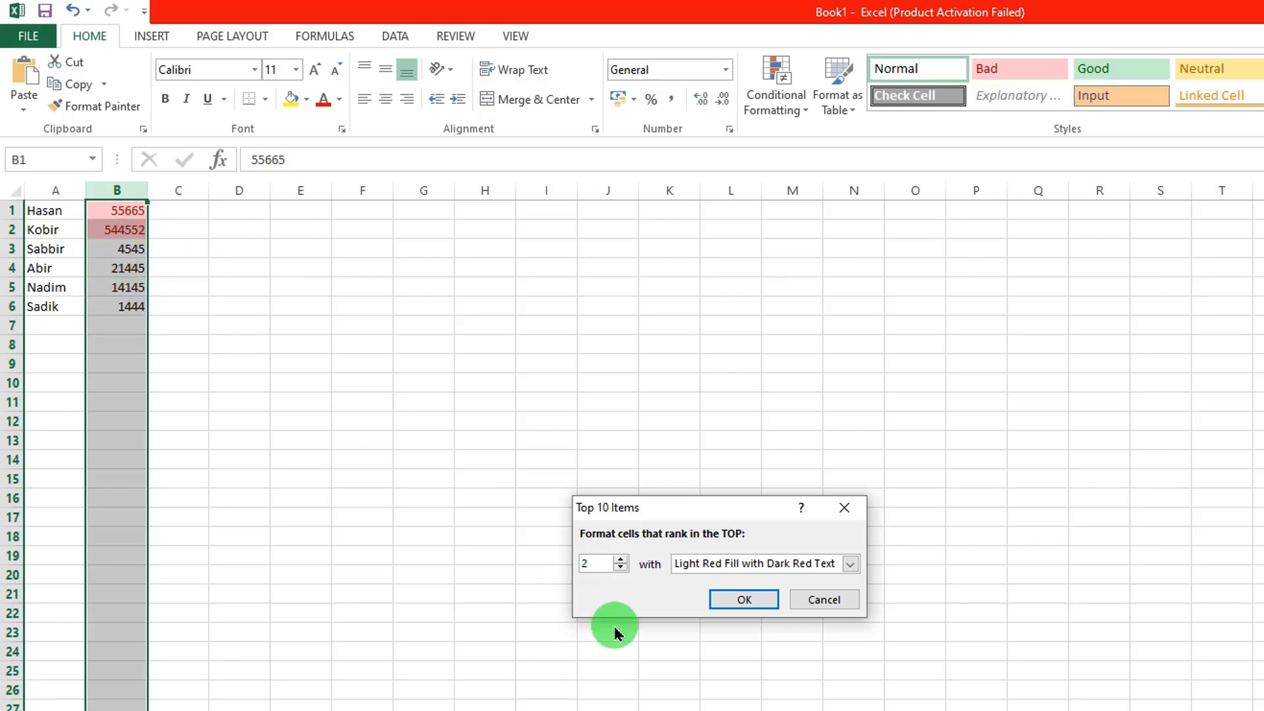
drag(597, 566, 516, 553)
text(1)
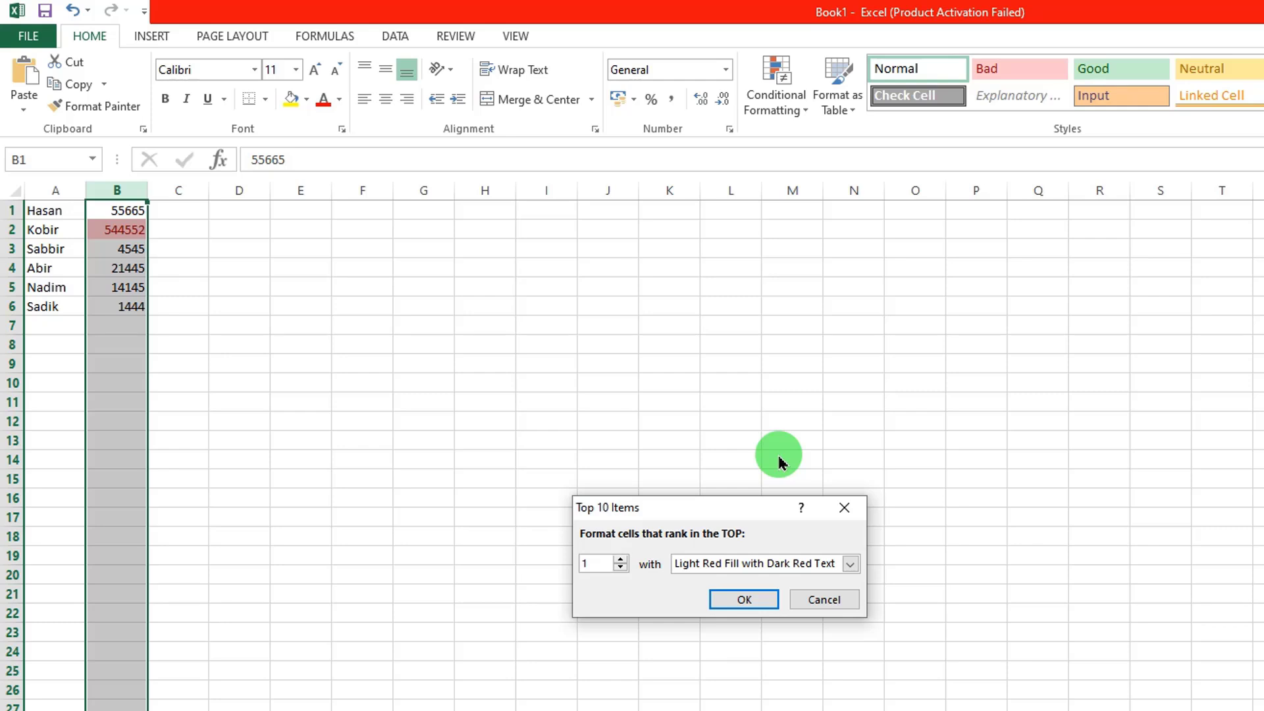
click(851, 508)
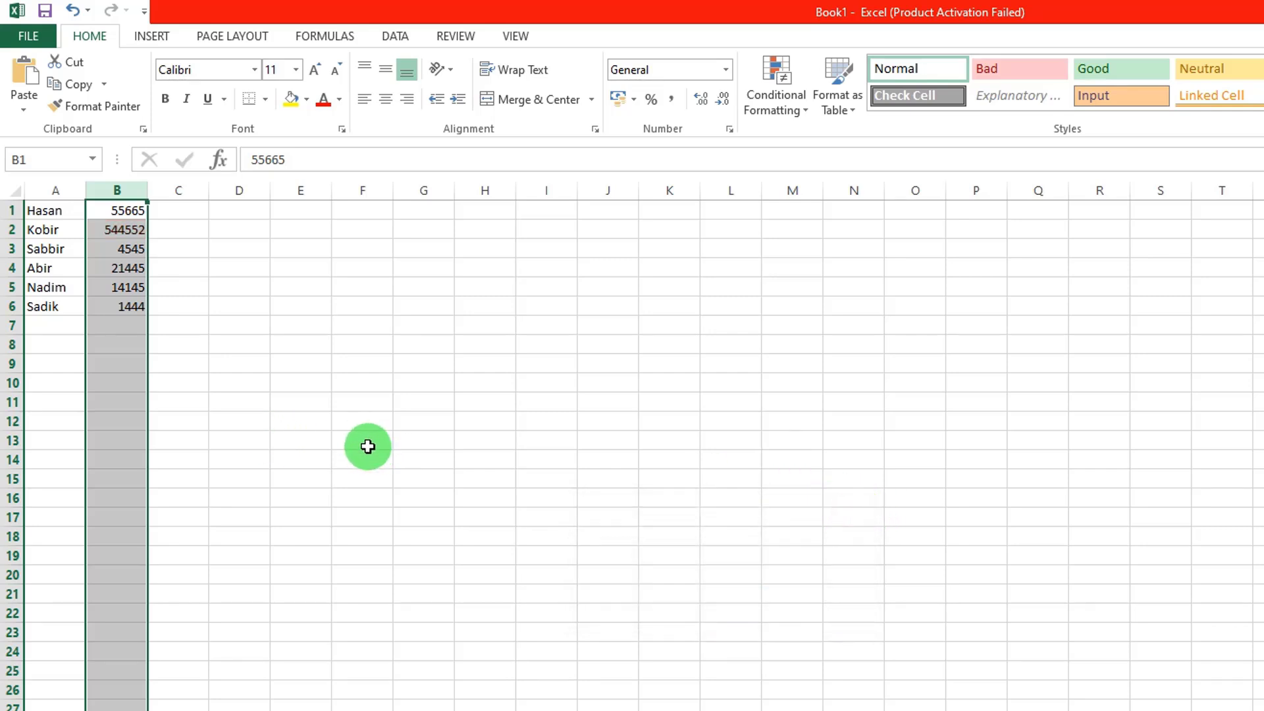
click(358, 483)
click(124, 232)
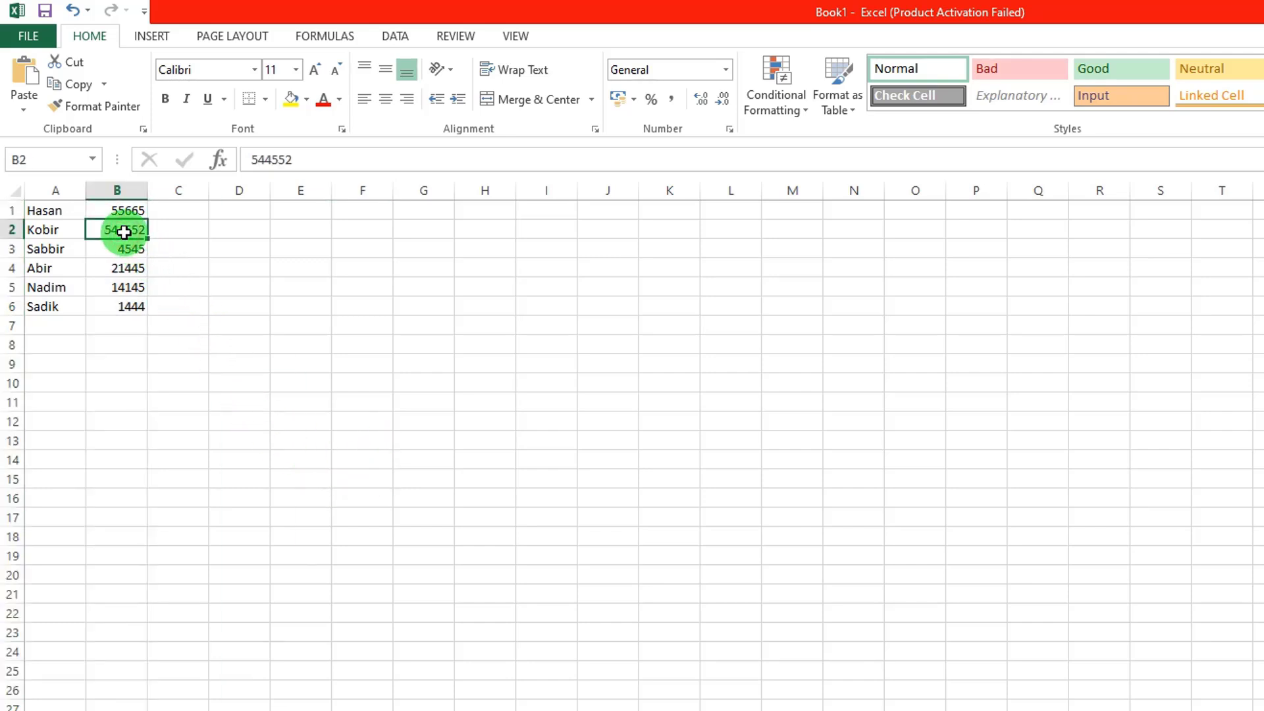
click(139, 307)
scroll(189, 505, down, 19)
scroll(193, 526, down, 3)
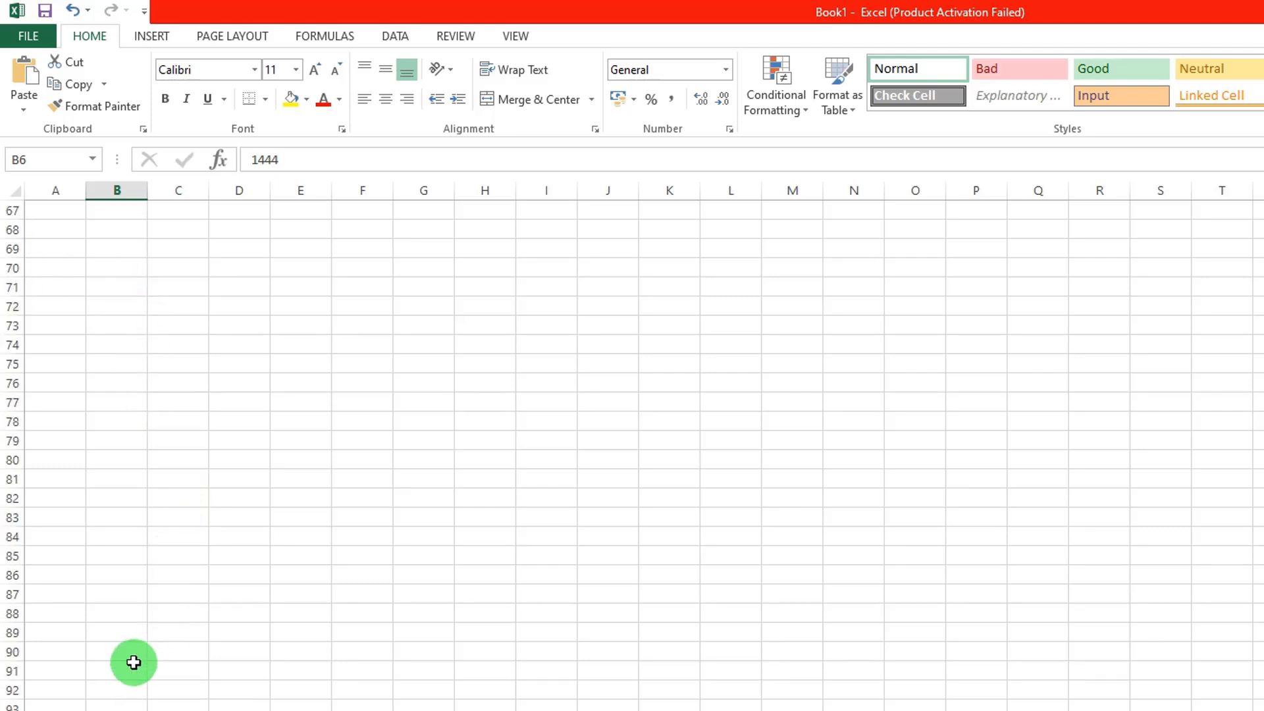
click(135, 665)
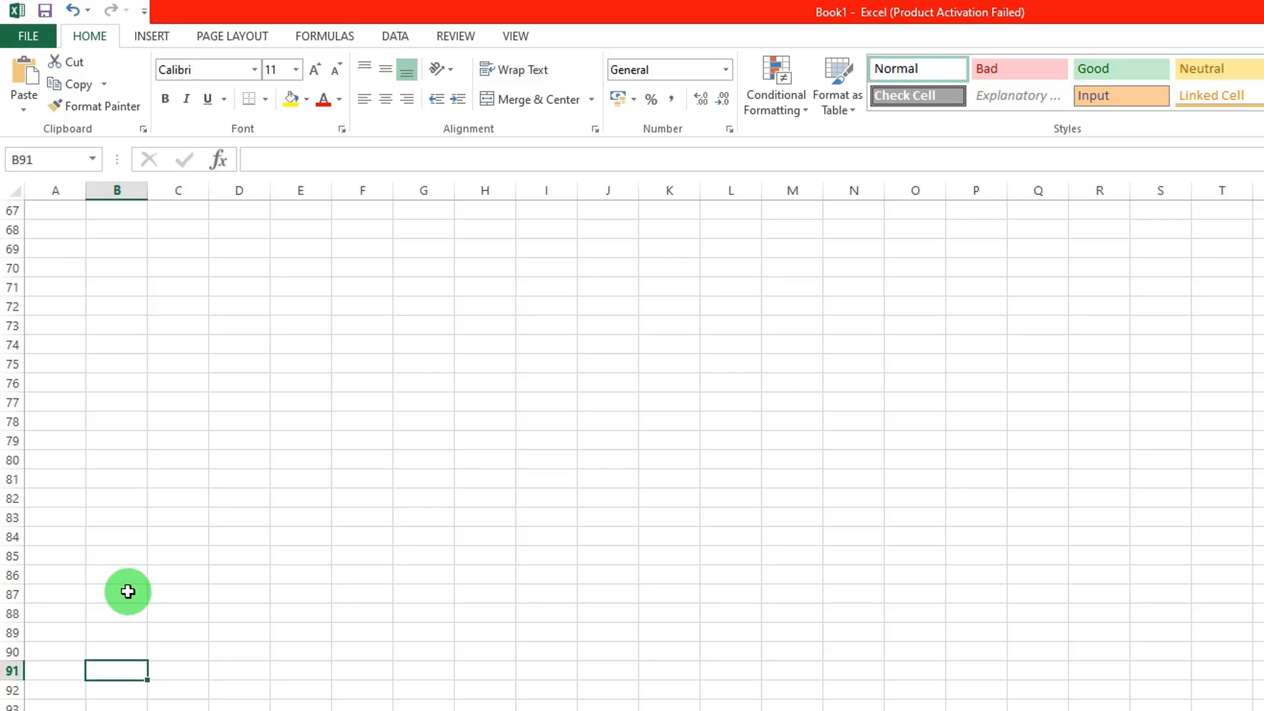
scroll(127, 591, up, 20)
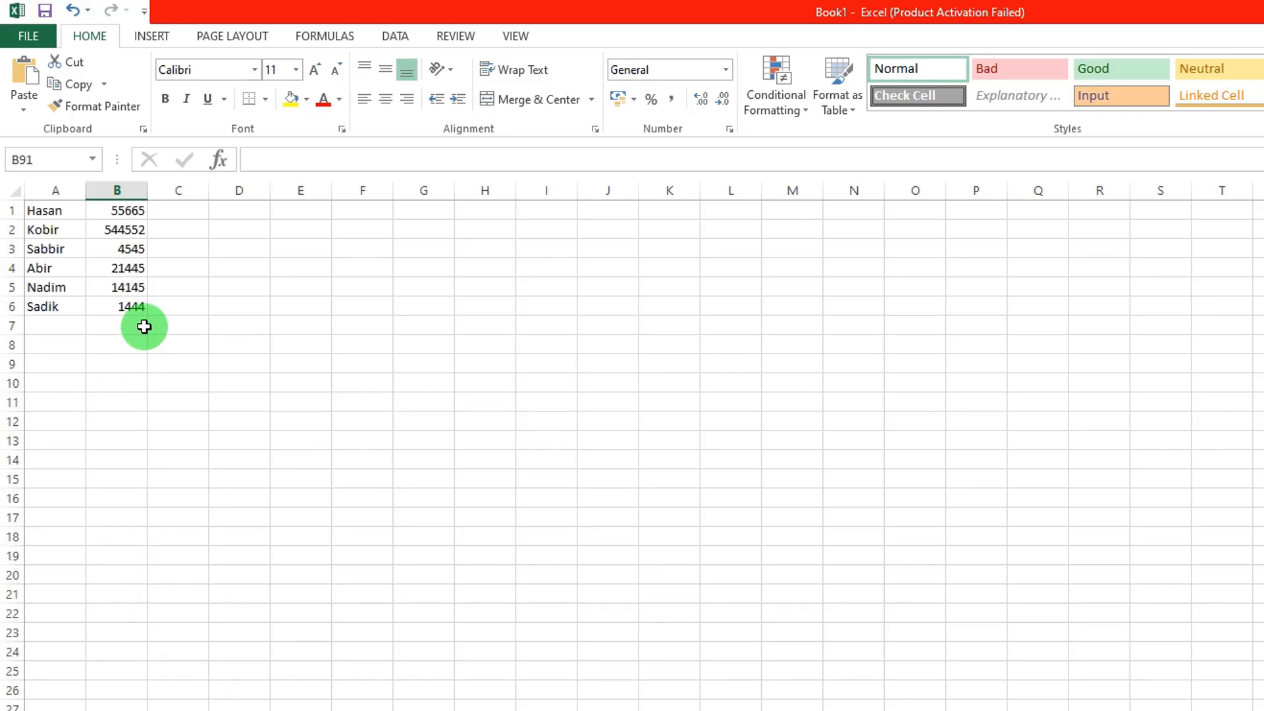
Try a Top 10% conditional formatting rule on column B with 20 and 40 percent, and discard it.
click(117, 191)
click(778, 100)
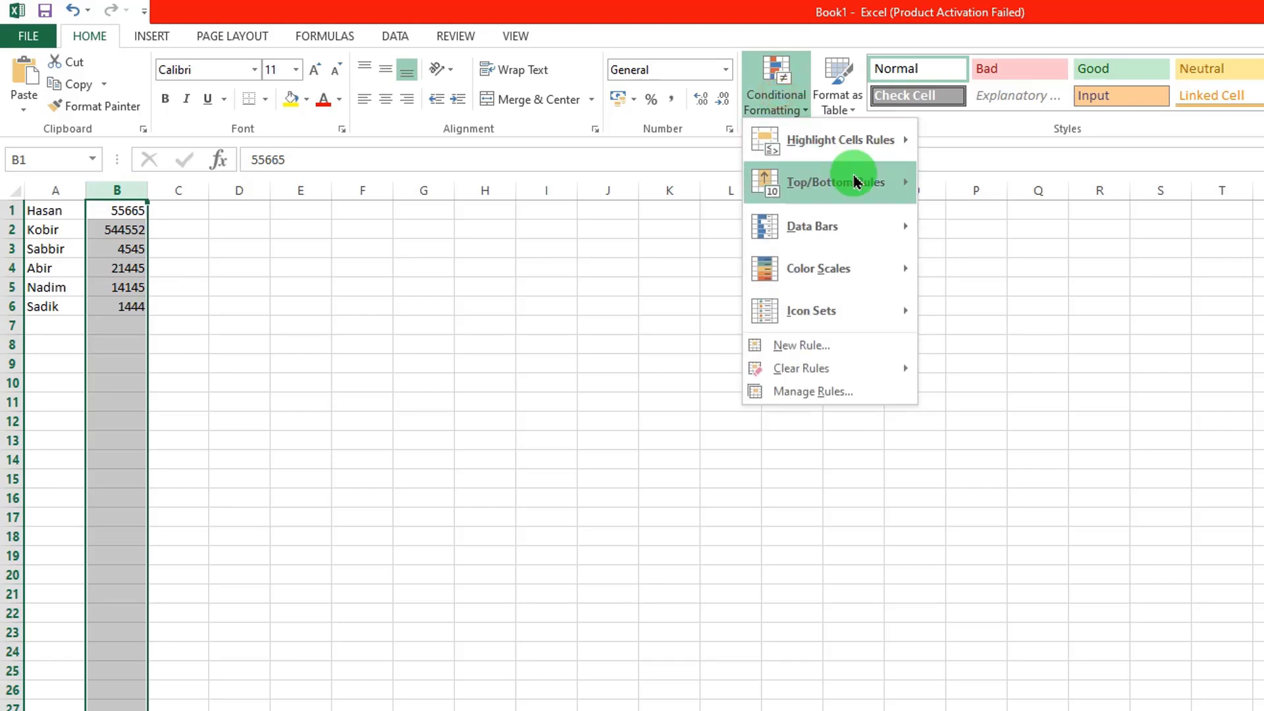
mouse_move(853, 181)
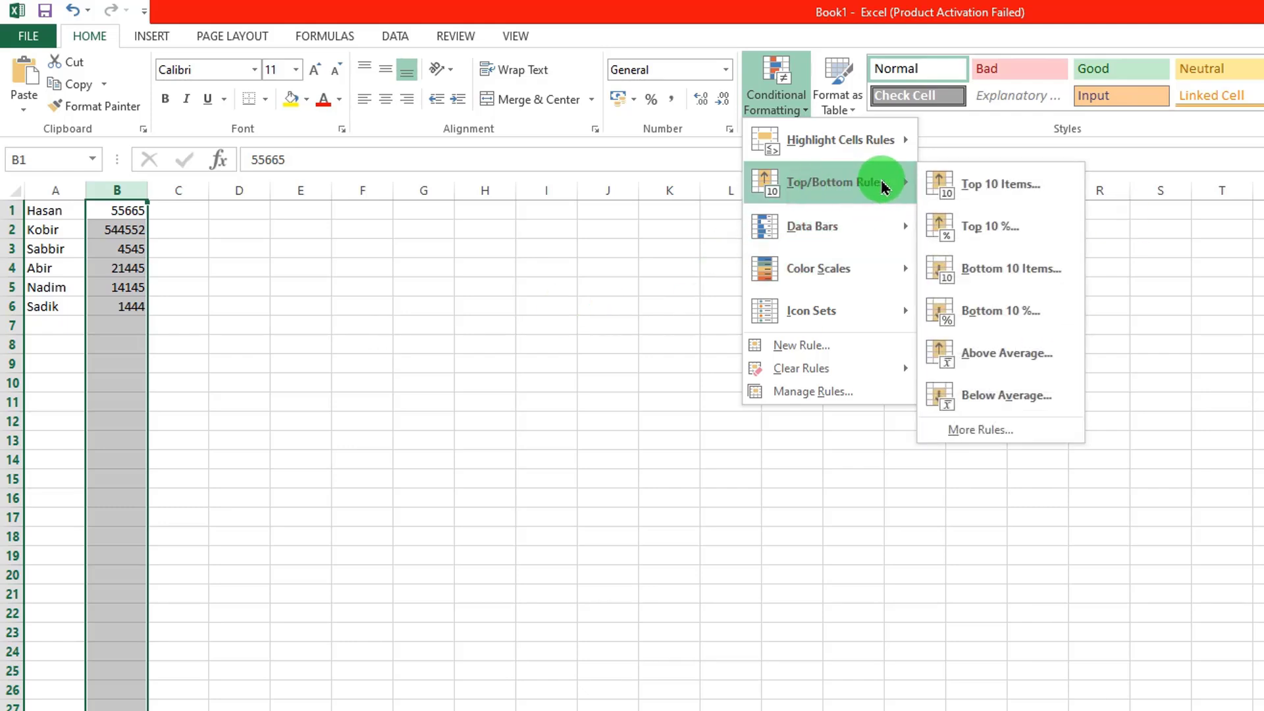
click(1006, 232)
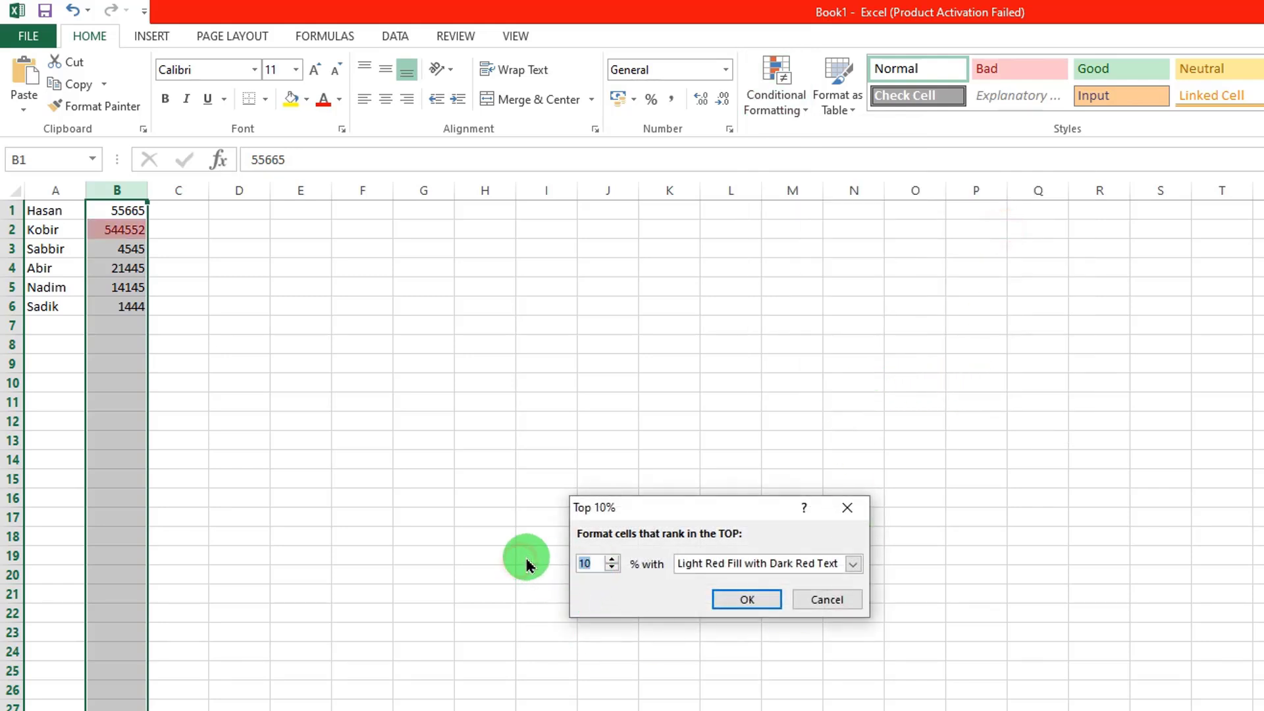
text(20)
key(BackSpace)
key(BackSpace)
text(20)
key(BackSpace)
key(BackSpace)
text(20)
key(BackSpace)
key(BackSpace)
text(40)
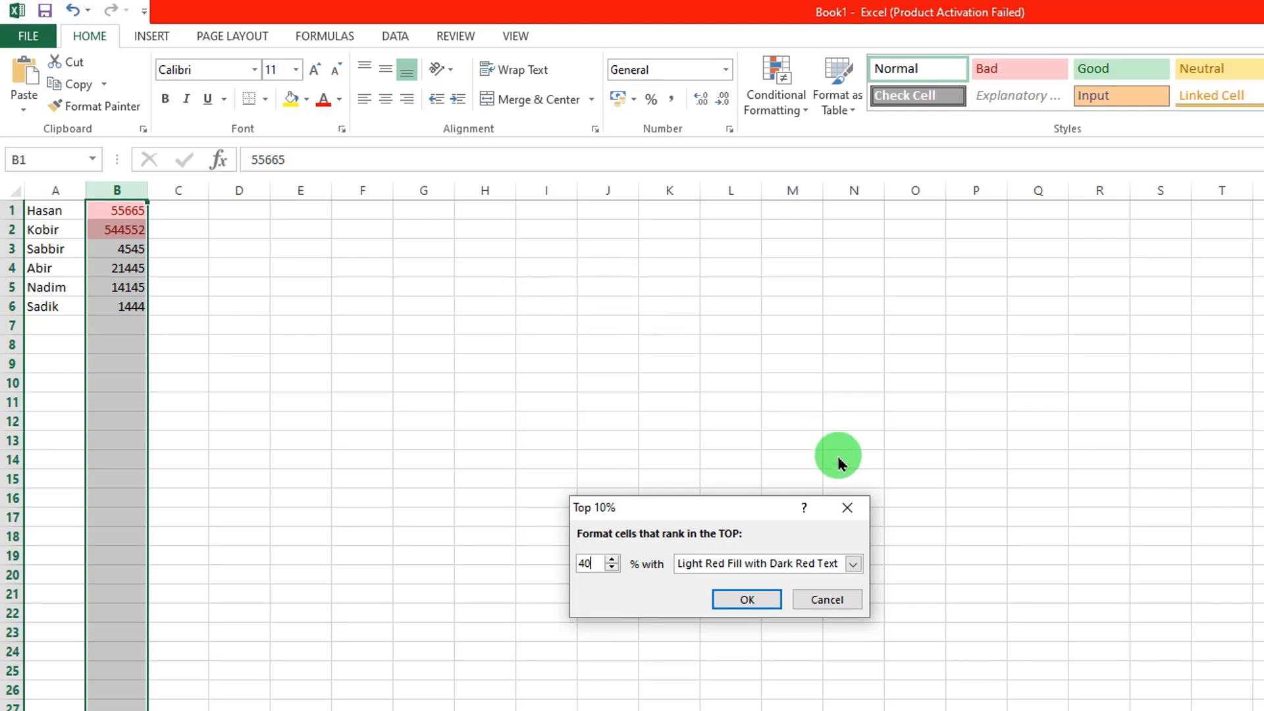
click(851, 510)
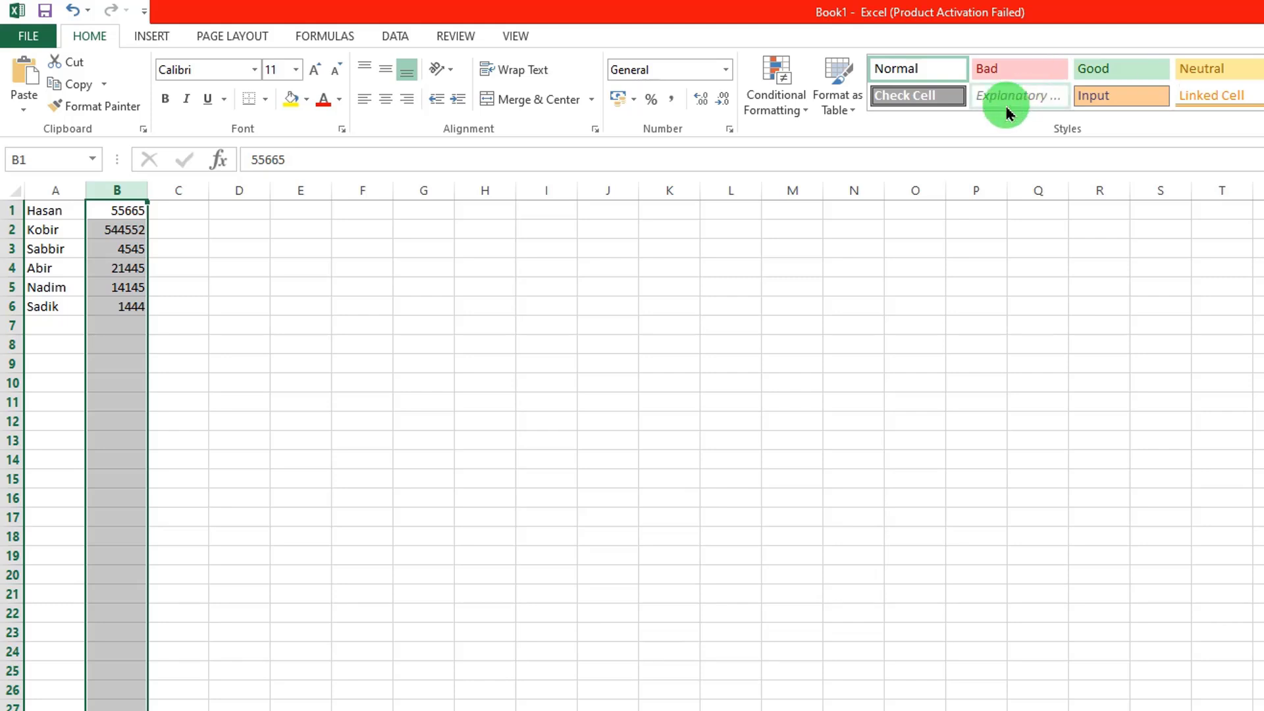
Try a Bottom 10 Items conditional formatting rule on column B with the rank set to 3, and discard it.
click(780, 105)
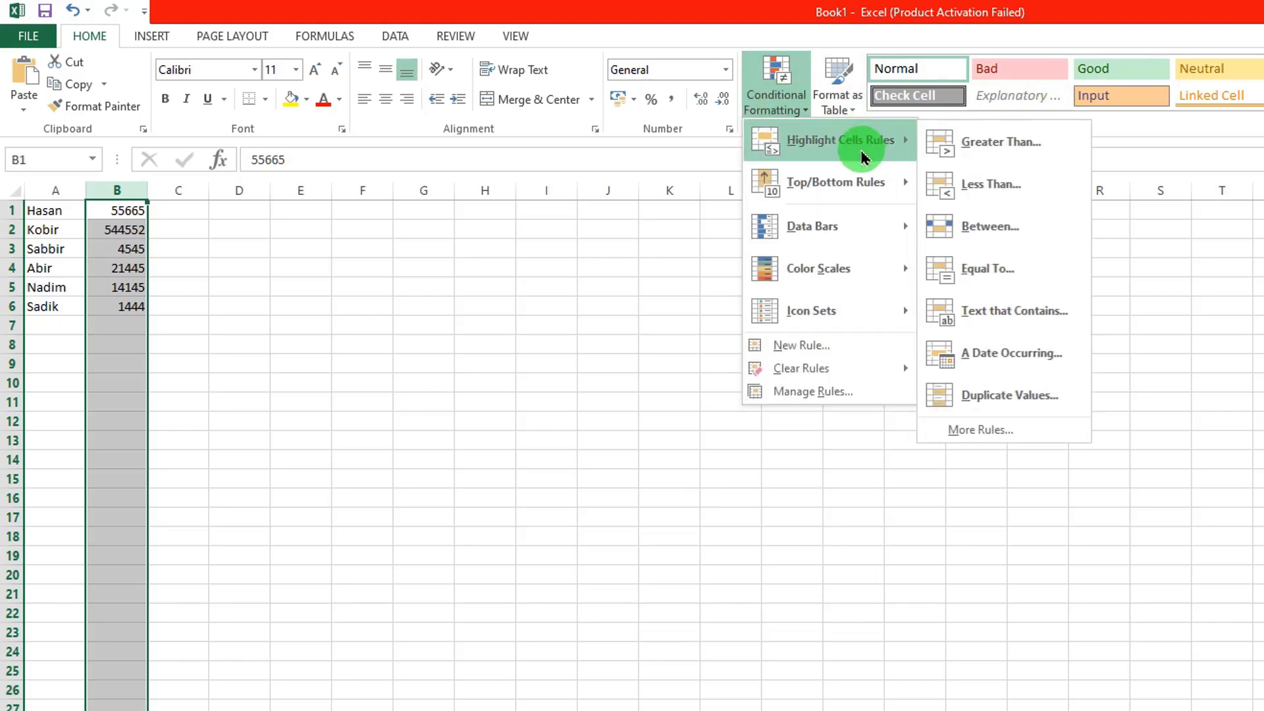
mouse_move(860, 178)
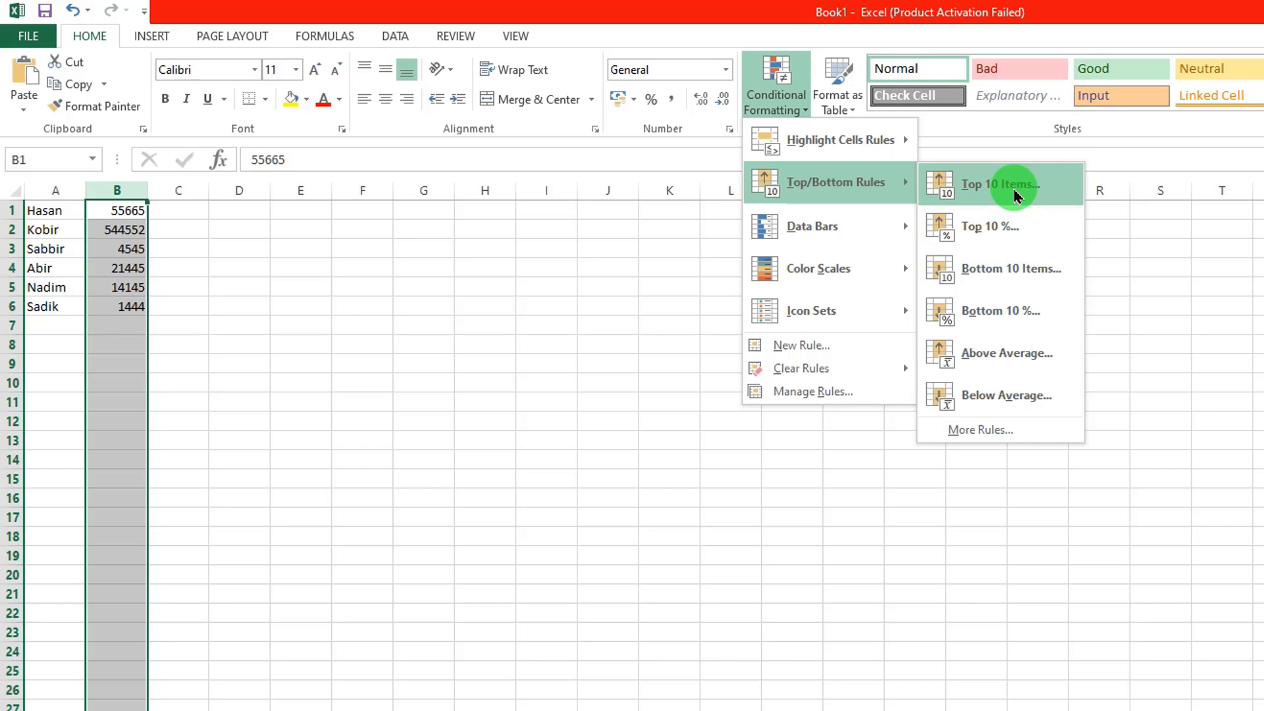
click(1002, 267)
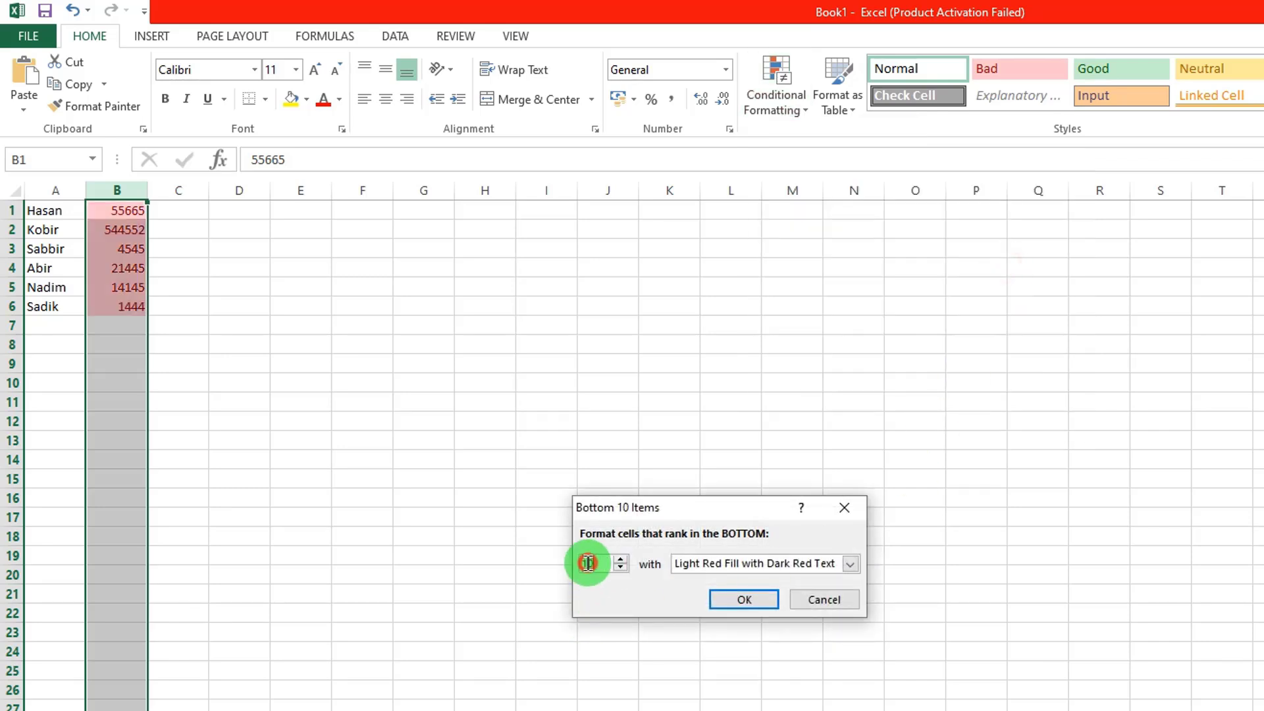
drag(594, 563, 564, 557)
text(3)
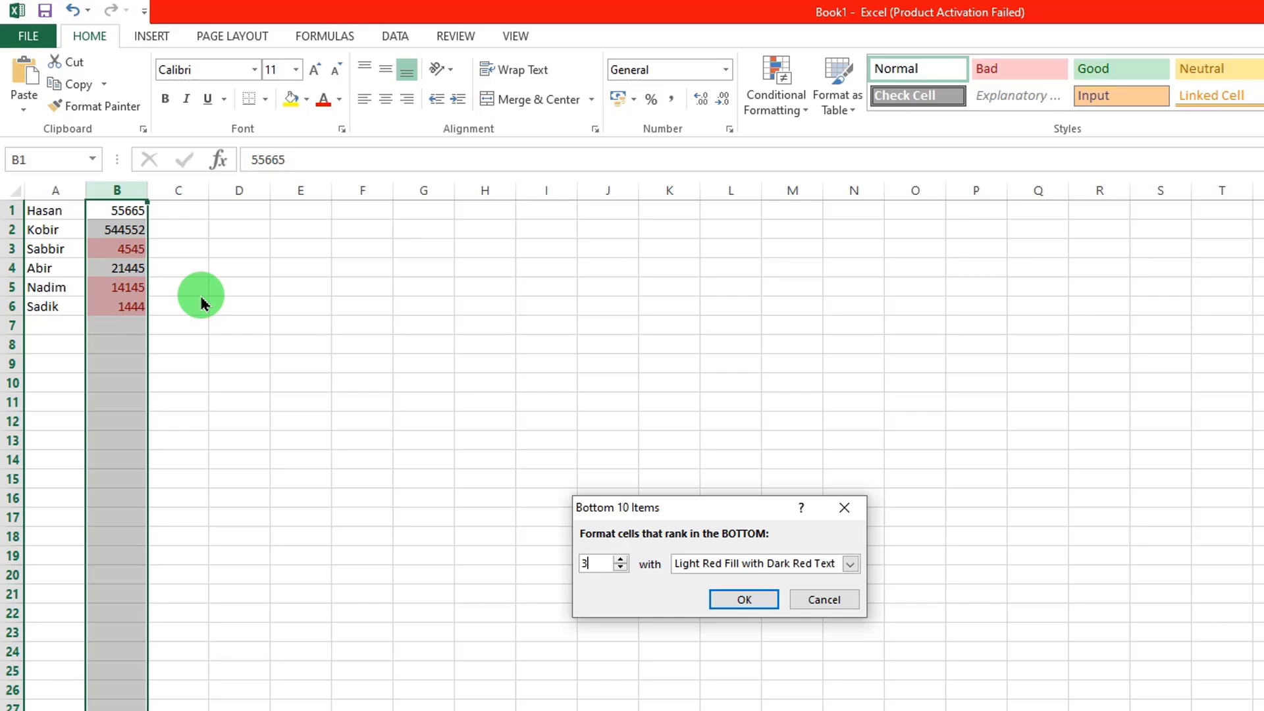
click(848, 599)
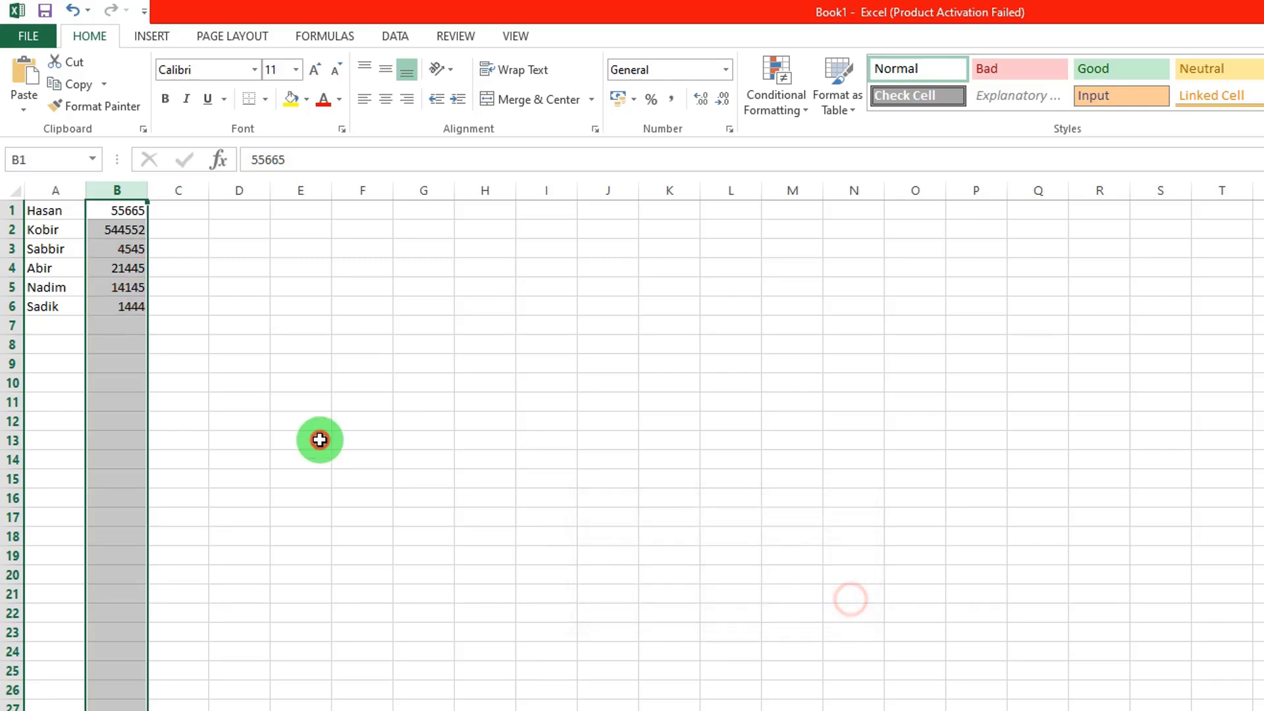
Enter the value 5 in each of cells B7, B8 and B9 below the existing numbers.
click(319, 438)
click(124, 320)
text(5)
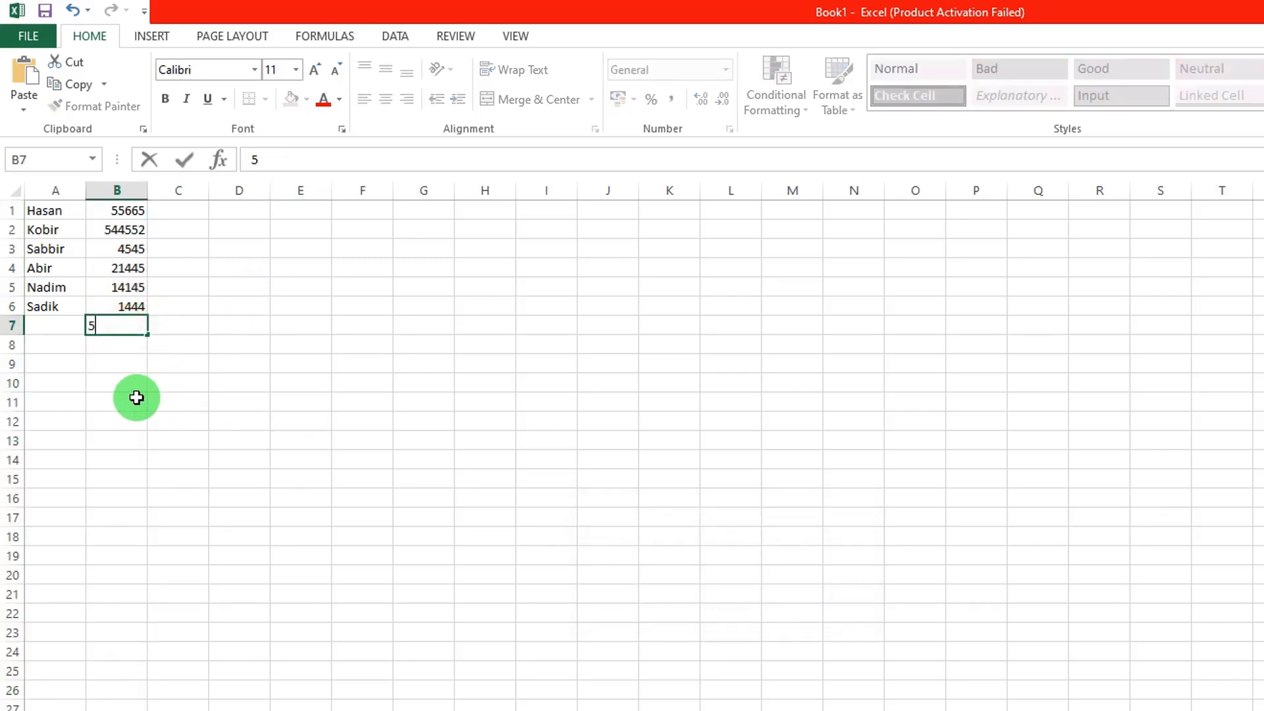
key(Return)
text(5)
key(Return)
text(5)
click(324, 385)
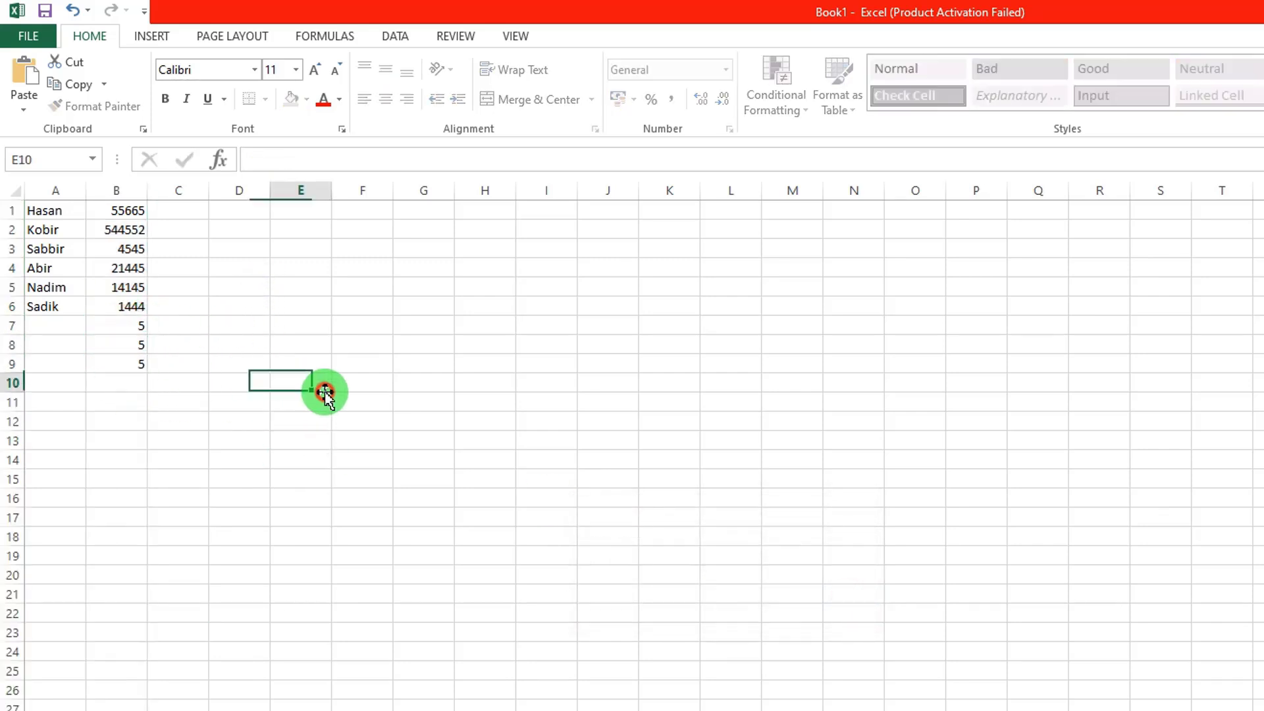
Try the Bottom 10 Items rule with rank 3 again on column B, including the added values in B7 to B9, and discard it.
click(122, 204)
click(114, 189)
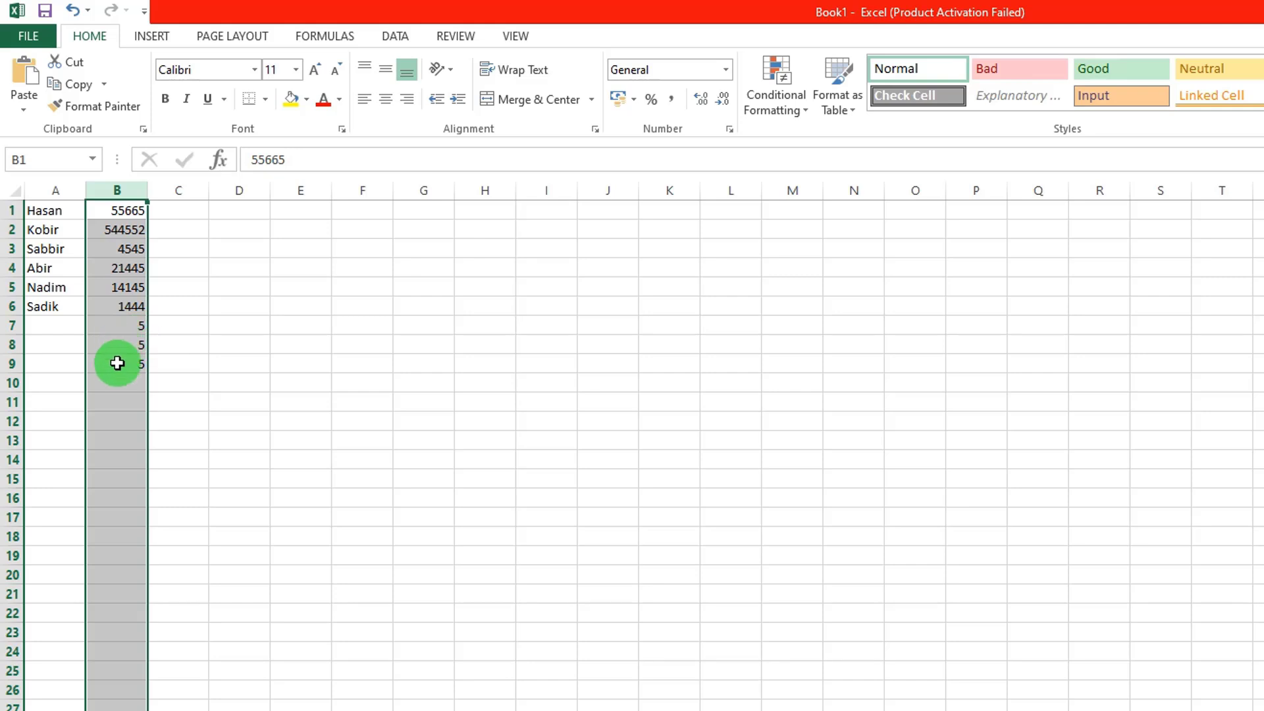
click(792, 89)
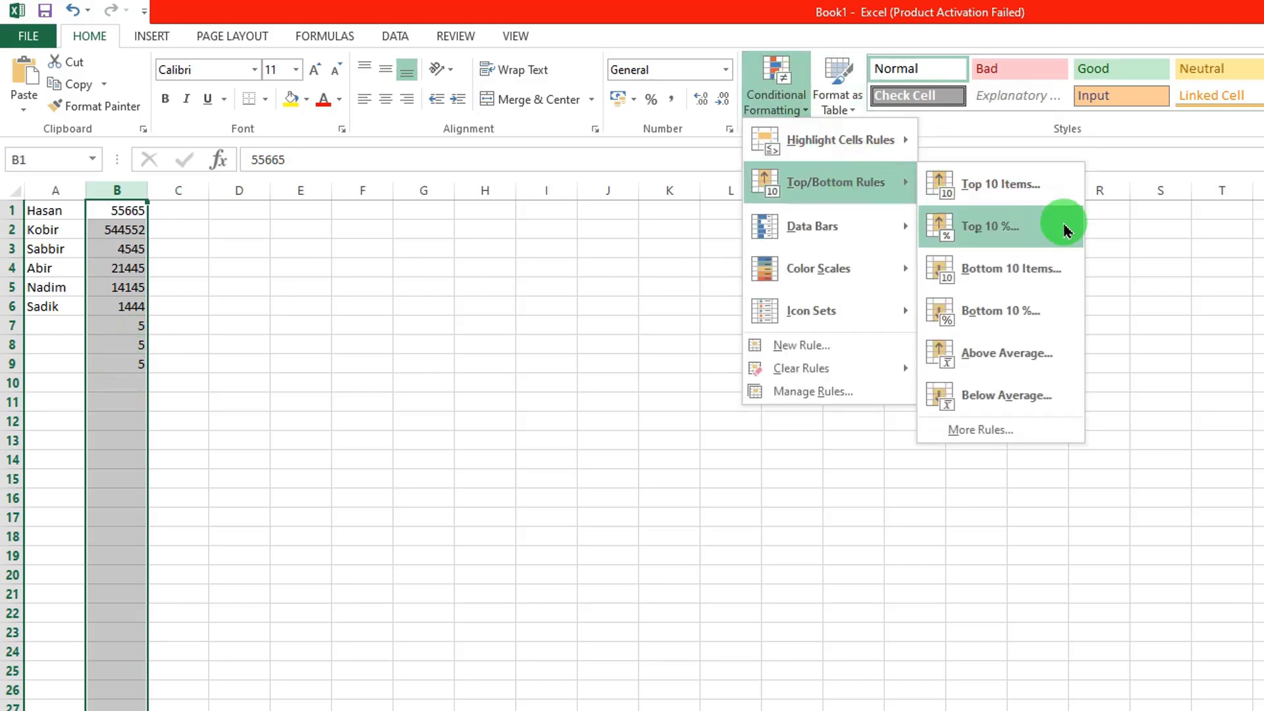
click(1013, 266)
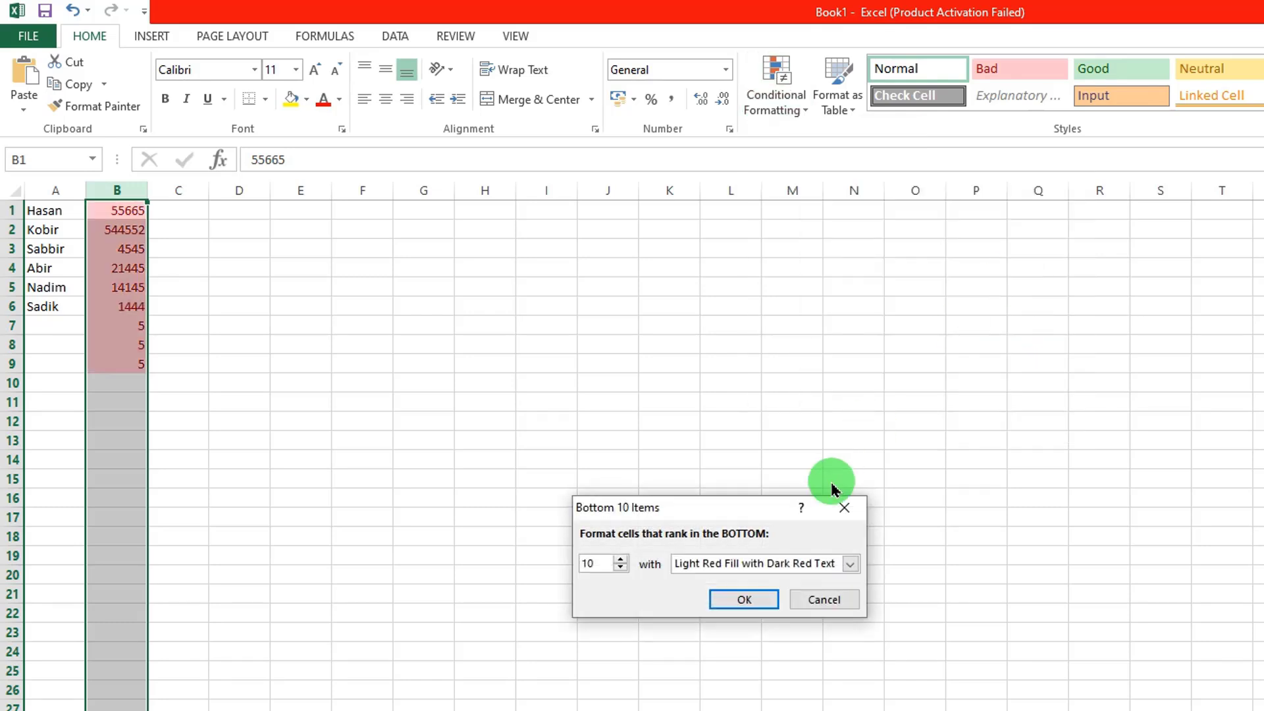
click(588, 565)
text(3)
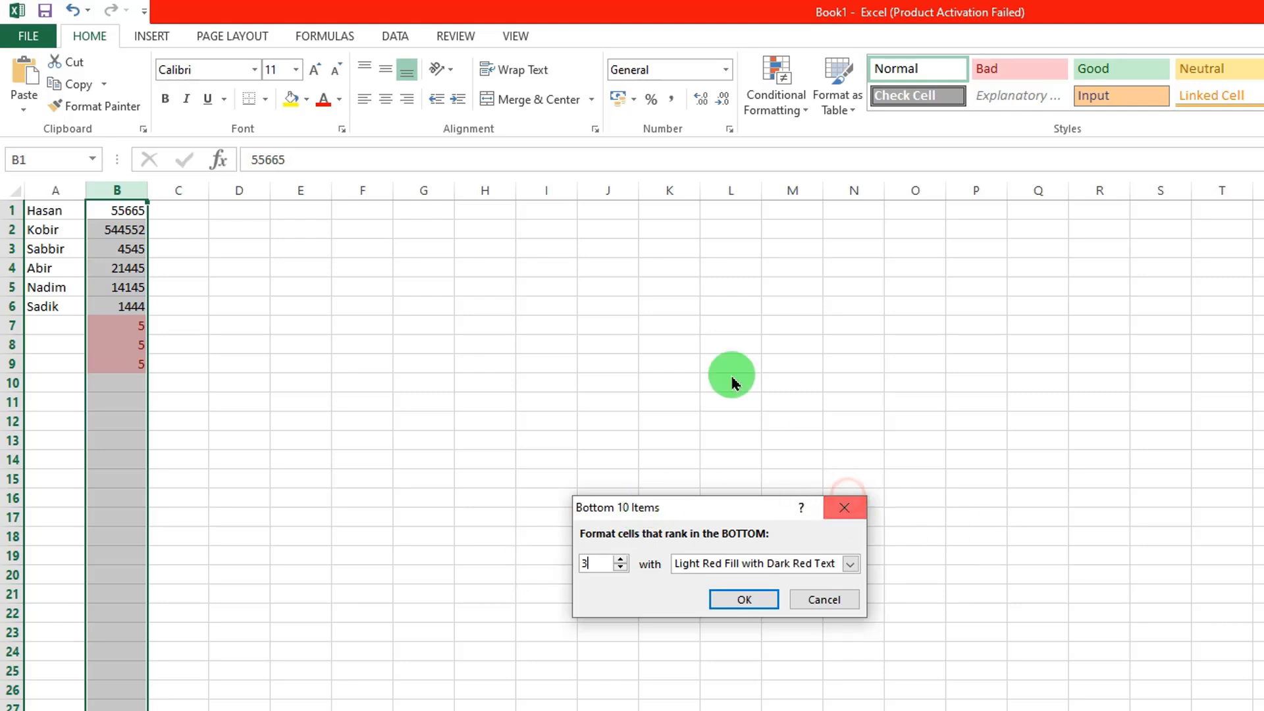
click(846, 505)
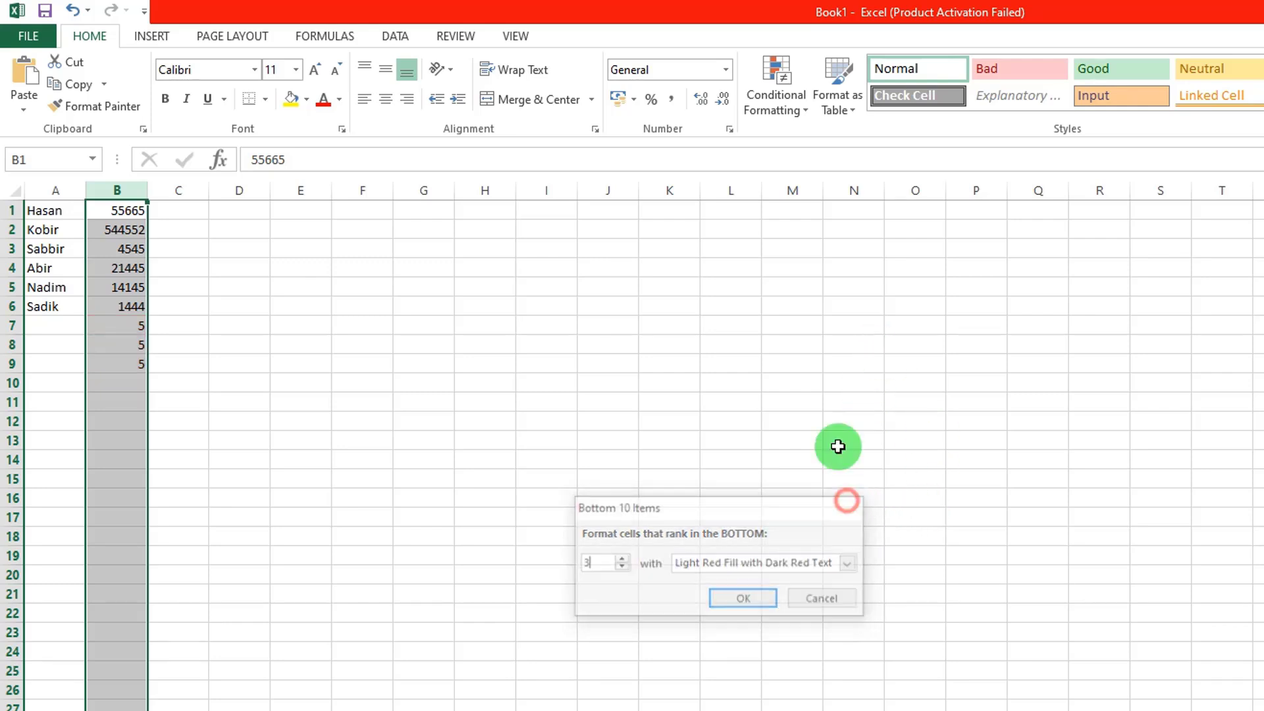
Try a Bottom 10% conditional formatting rule on column B at 10 percent, and discard it.
click(780, 89)
mouse_move(843, 146)
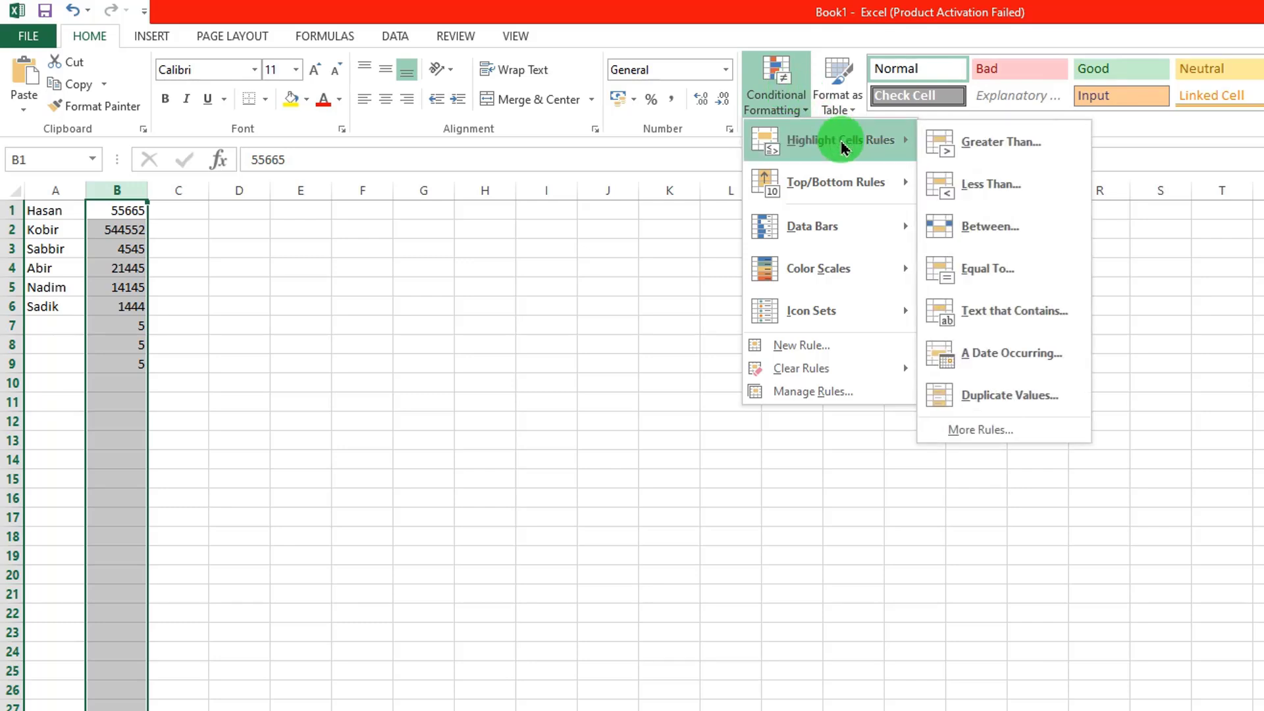
mouse_move(859, 170)
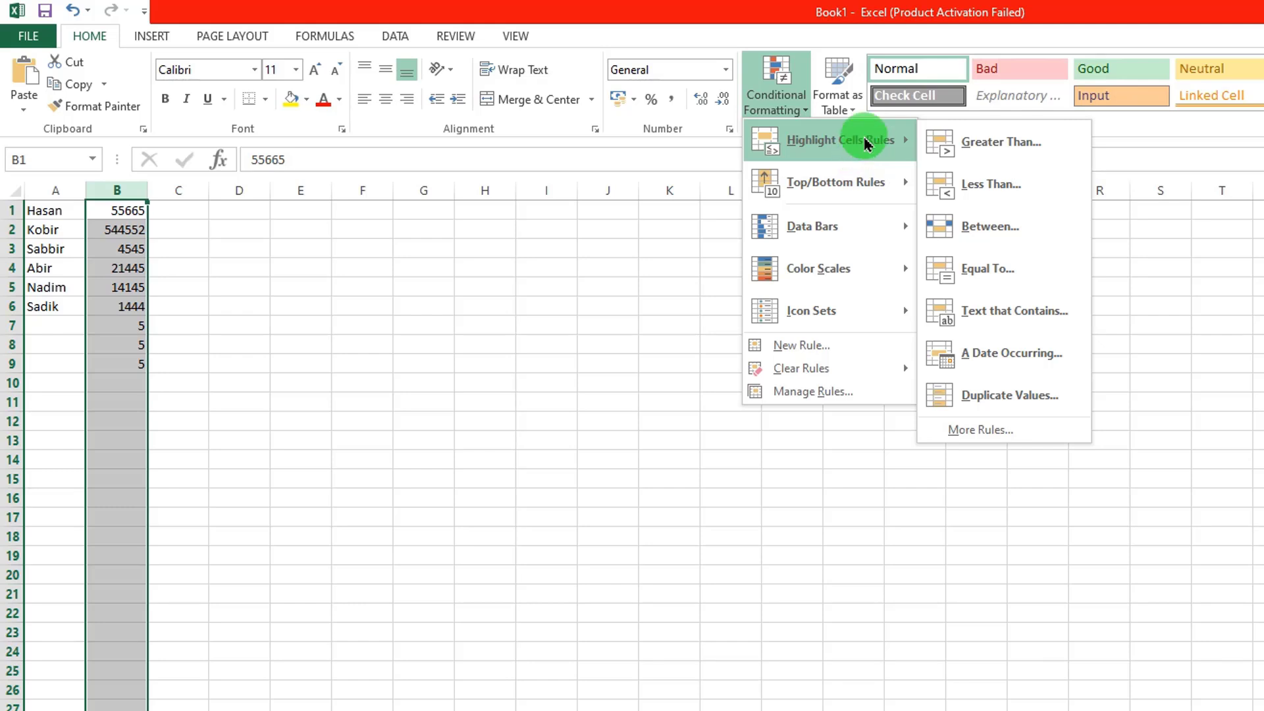
click(800, 112)
click(773, 119)
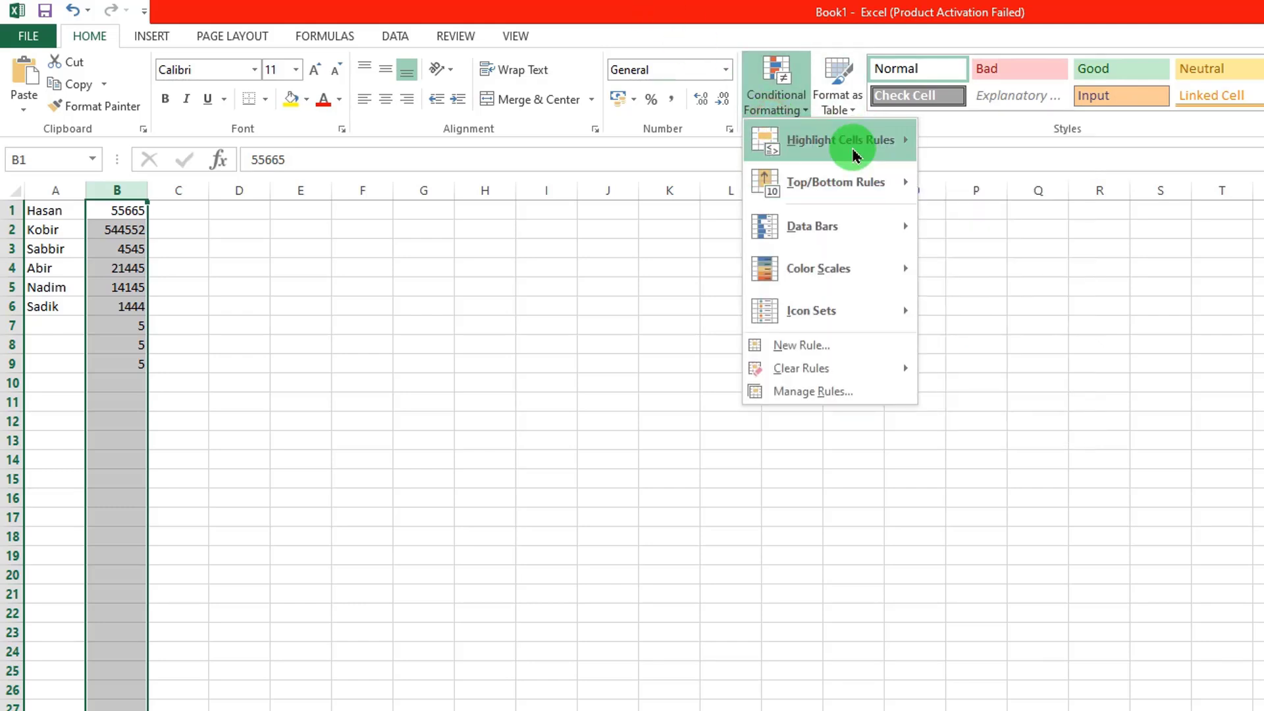
mouse_move(899, 152)
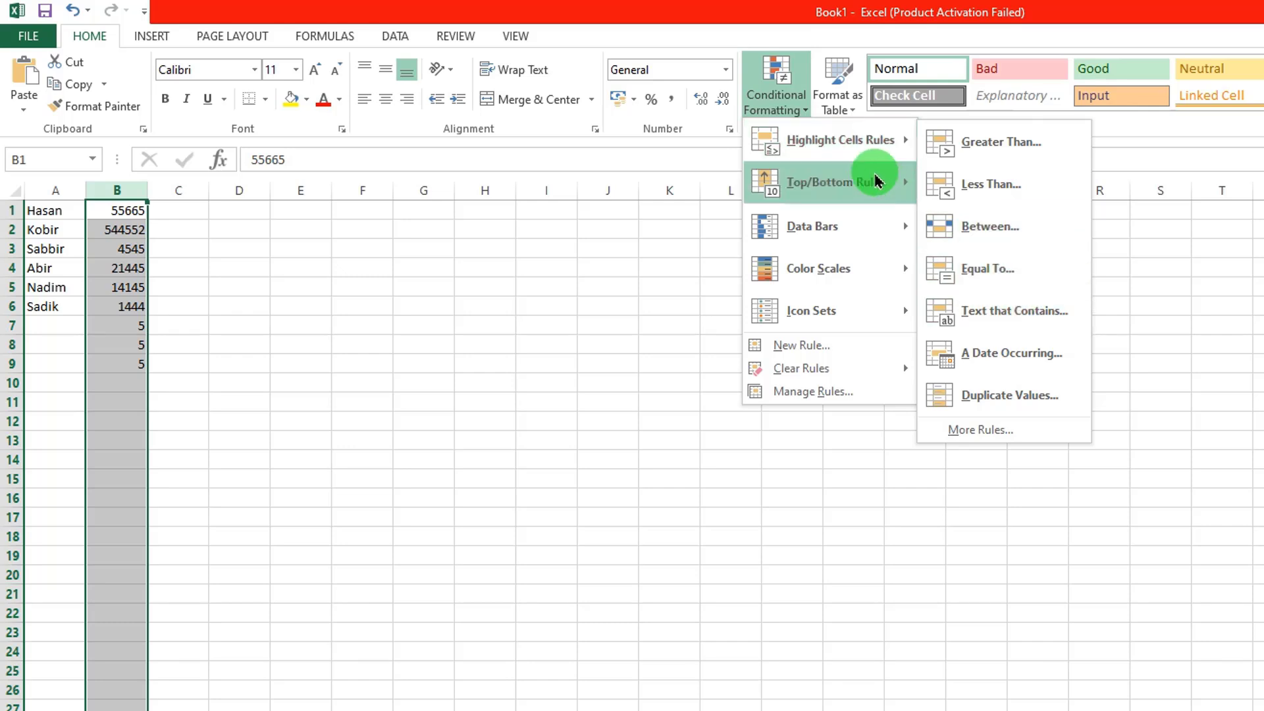
mouse_move(851, 175)
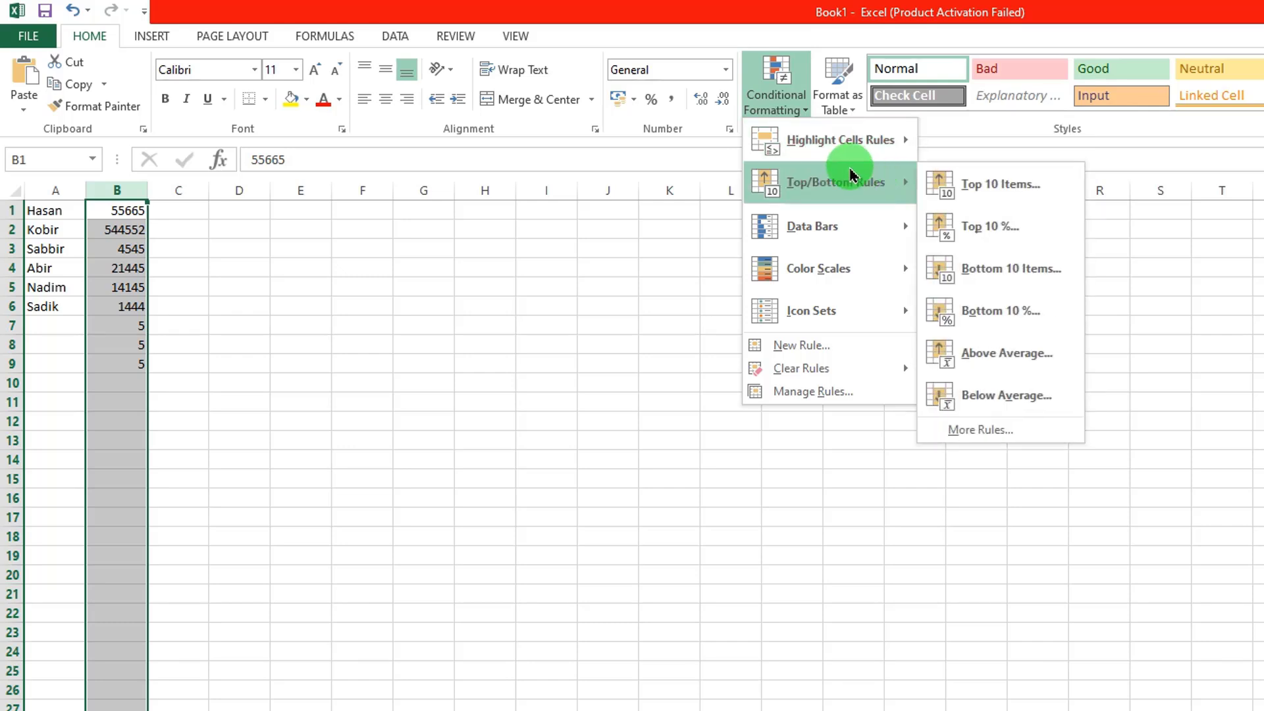
click(1012, 310)
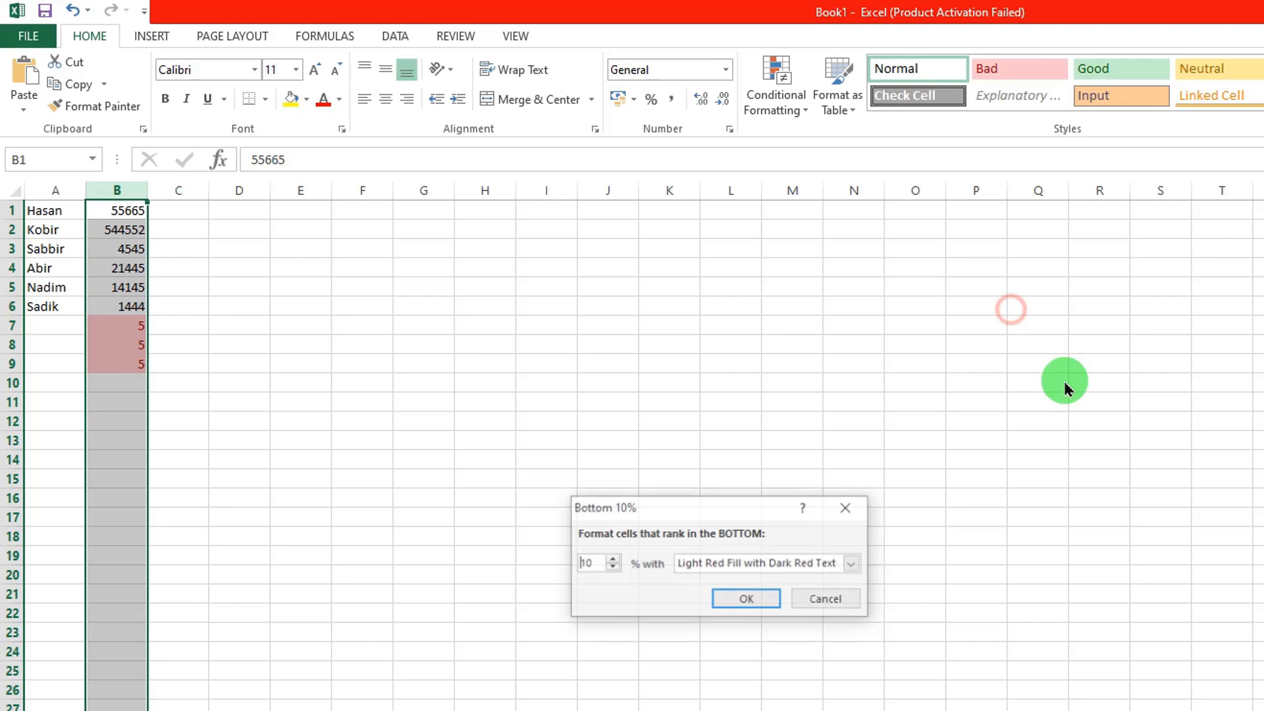
click(849, 506)
click(772, 102)
mouse_move(864, 189)
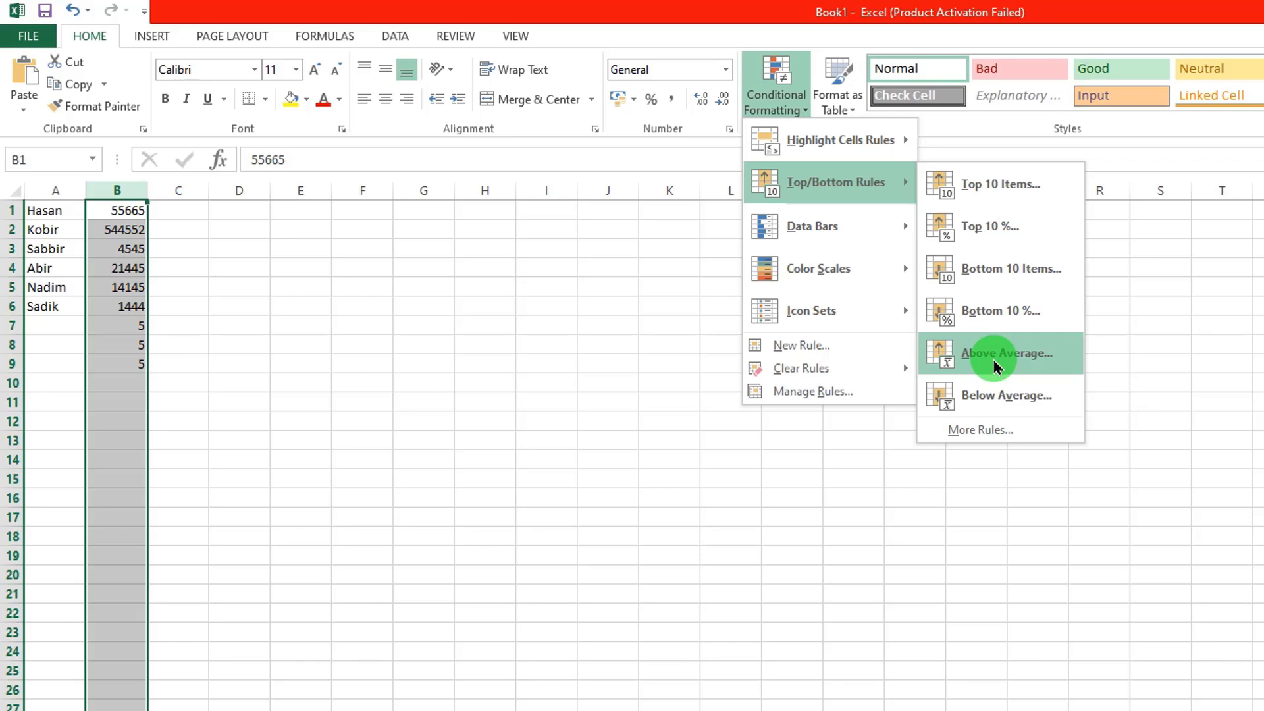
click(1216, 471)
click(584, 438)
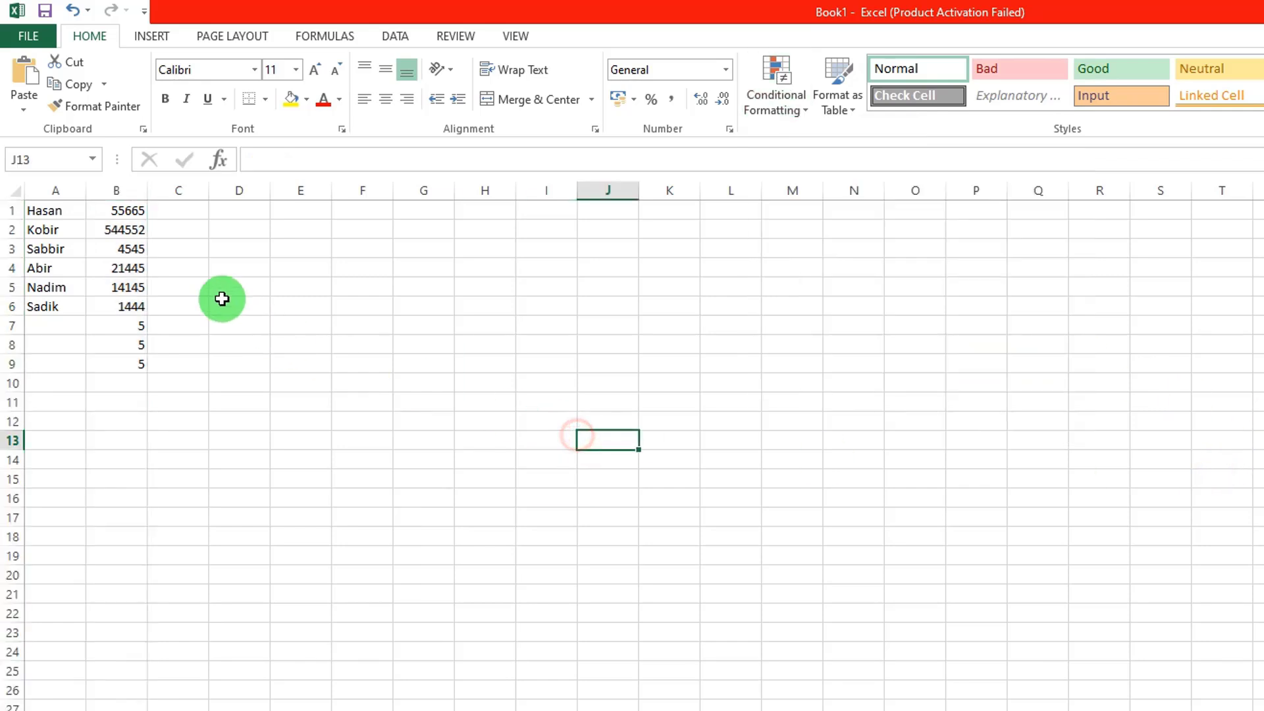
Try an Above Average conditional formatting rule on cells B1 to B9, and discard it.
drag(129, 204, 138, 367)
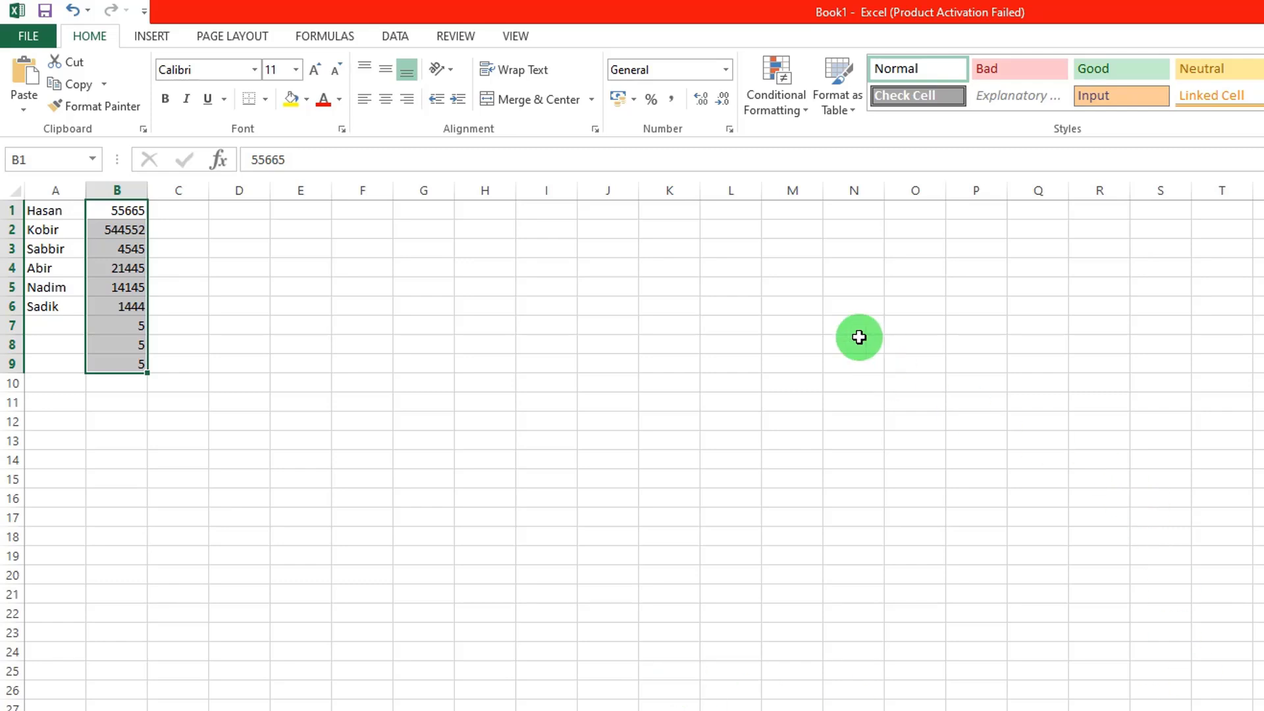
click(782, 111)
mouse_move(824, 146)
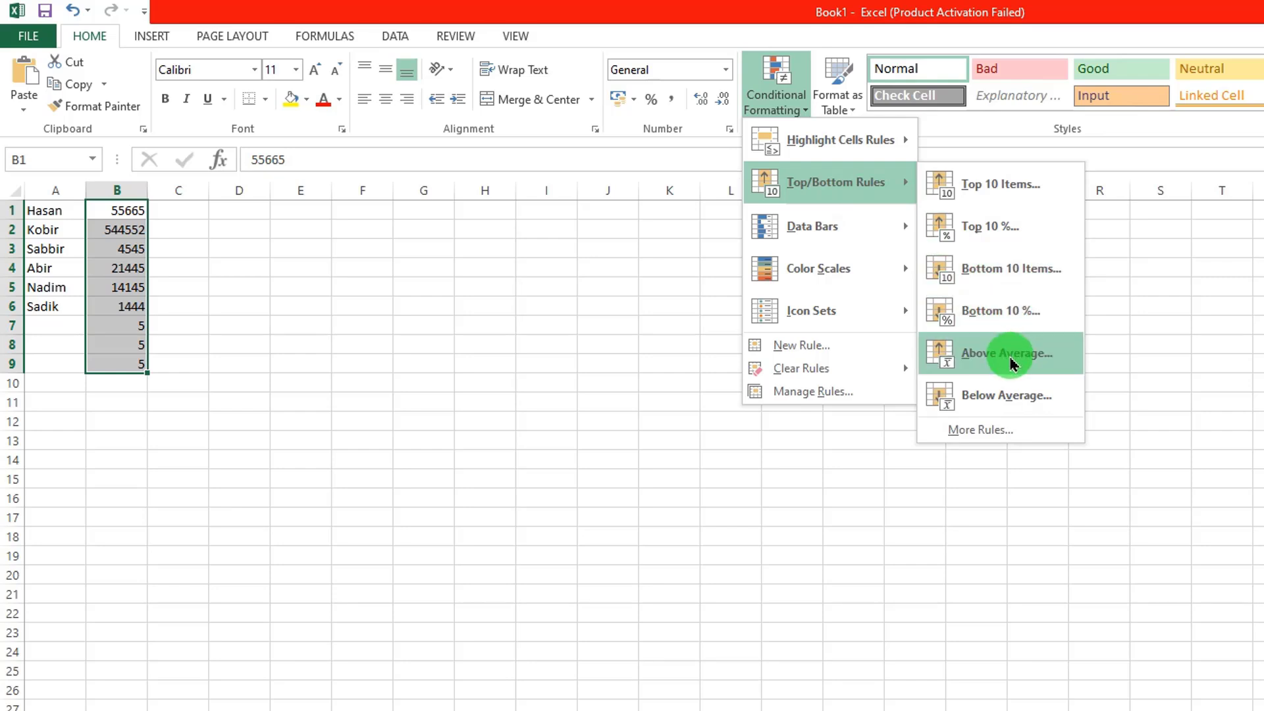
click(984, 353)
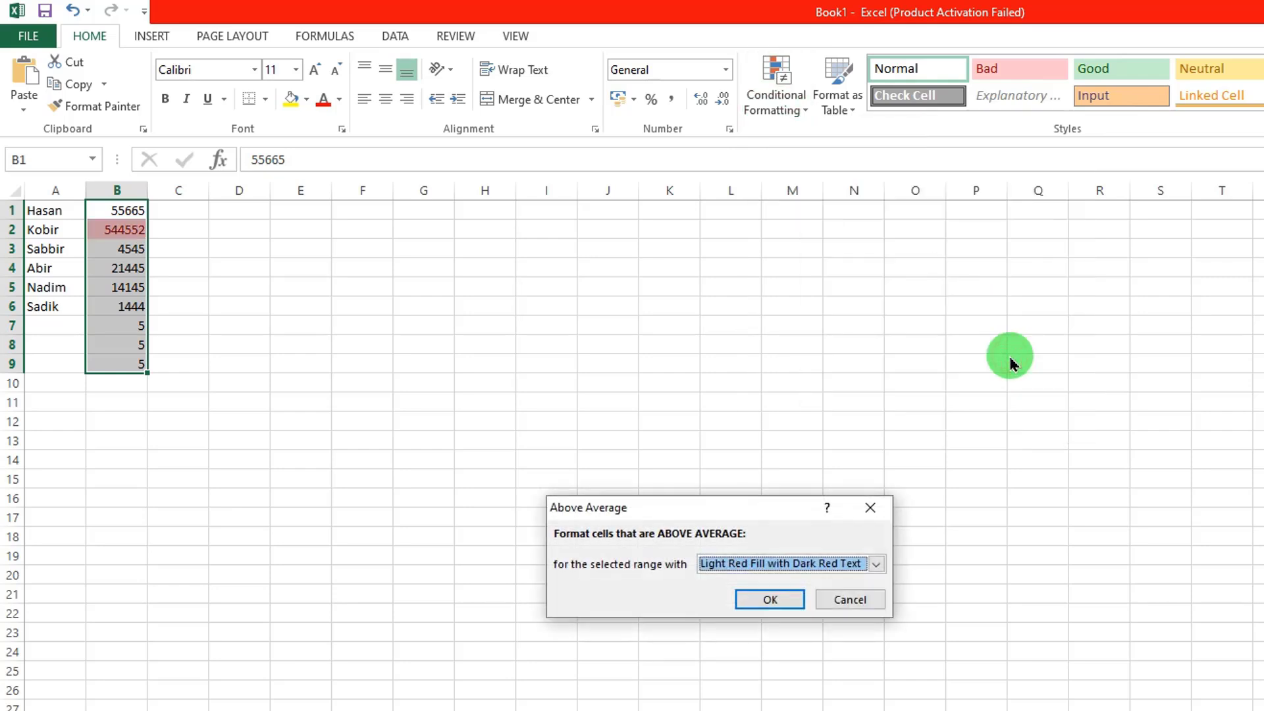
click(870, 507)
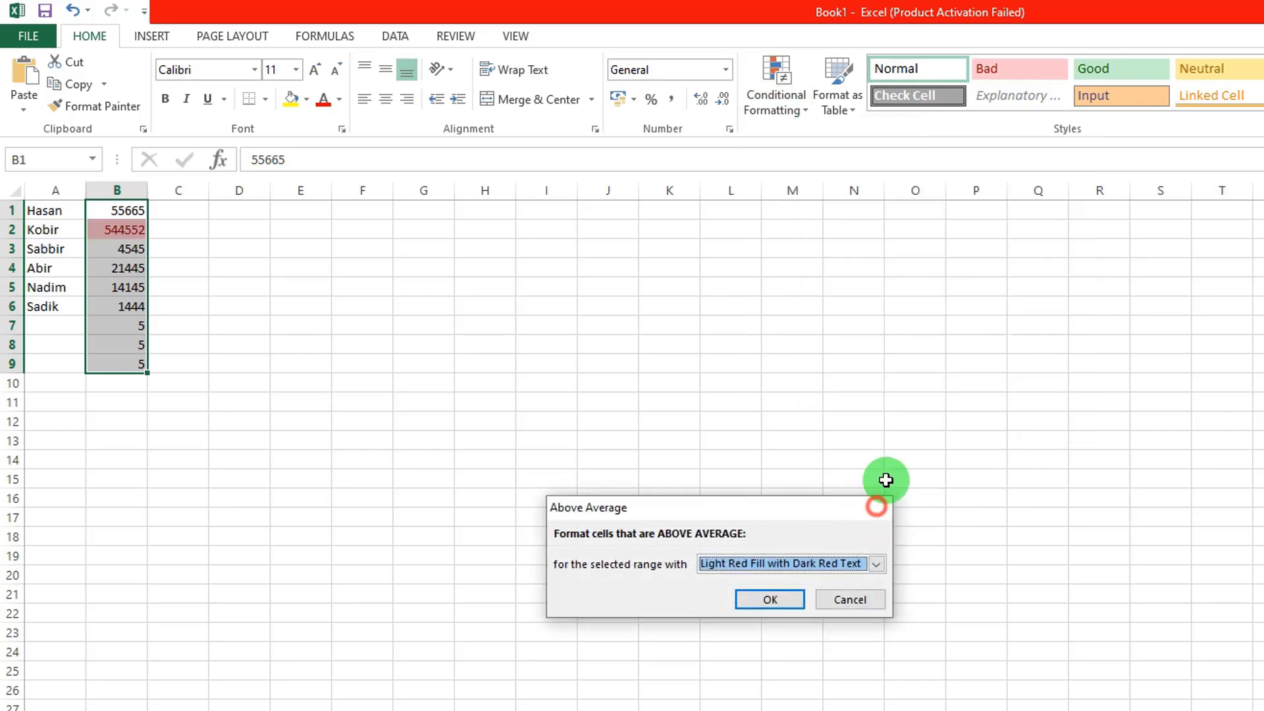
Try a Below Average conditional formatting rule on cells B1 to B9, and discard it.
click(793, 100)
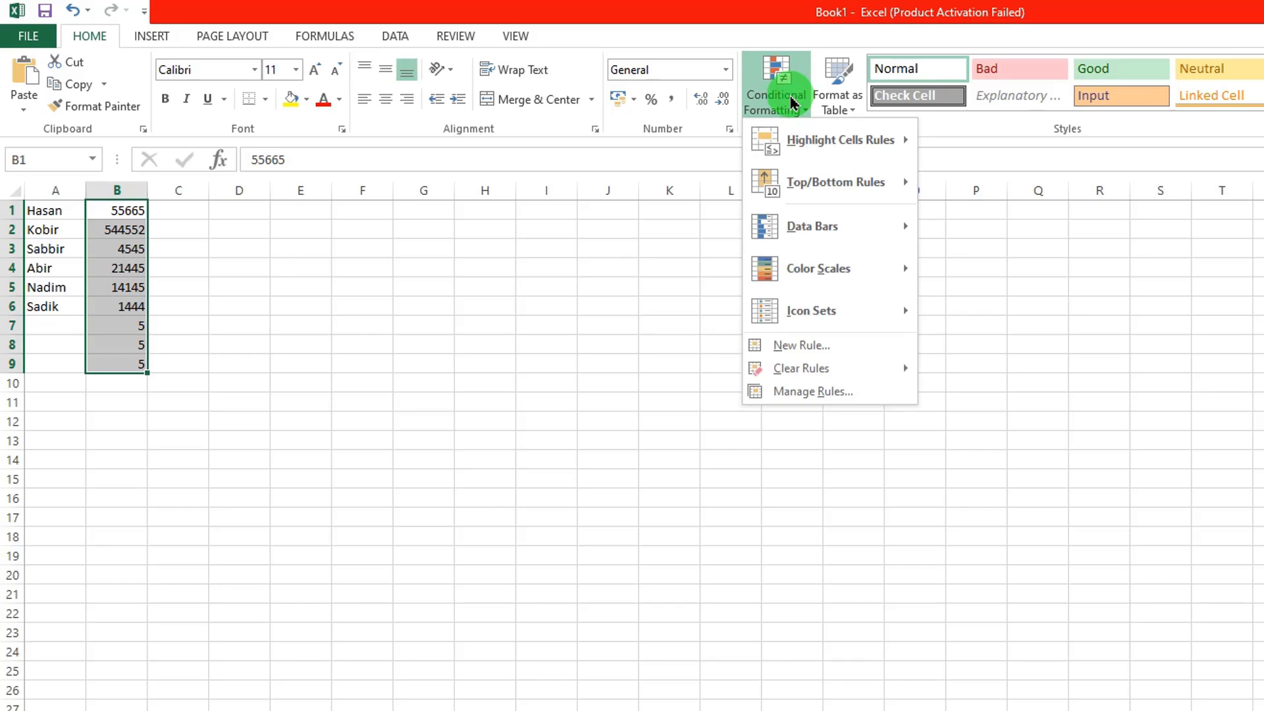
mouse_move(815, 189)
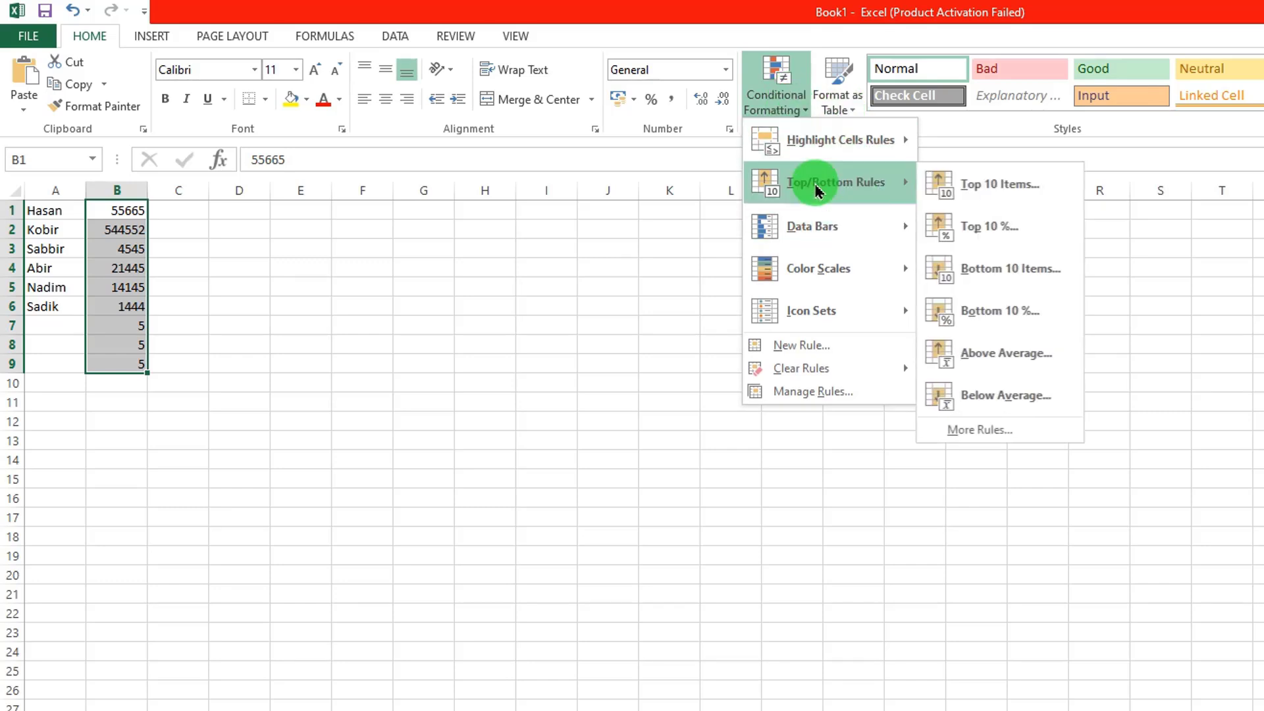
click(1030, 399)
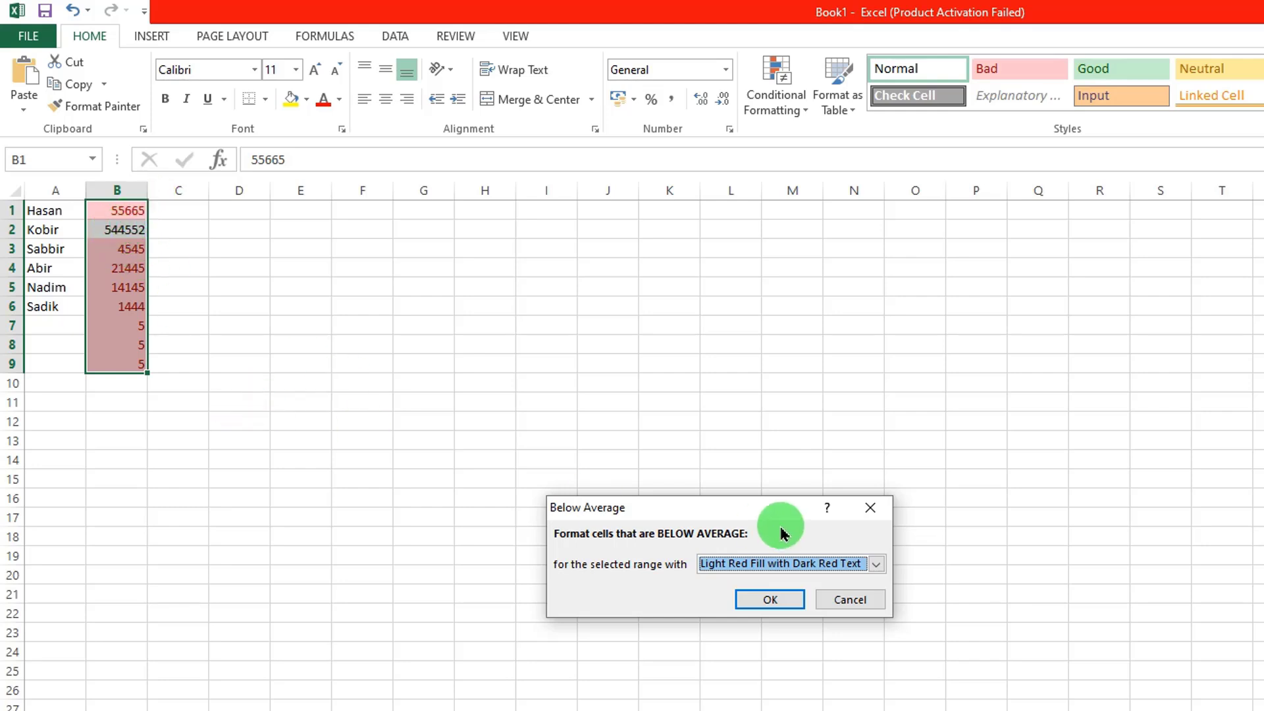
click(878, 523)
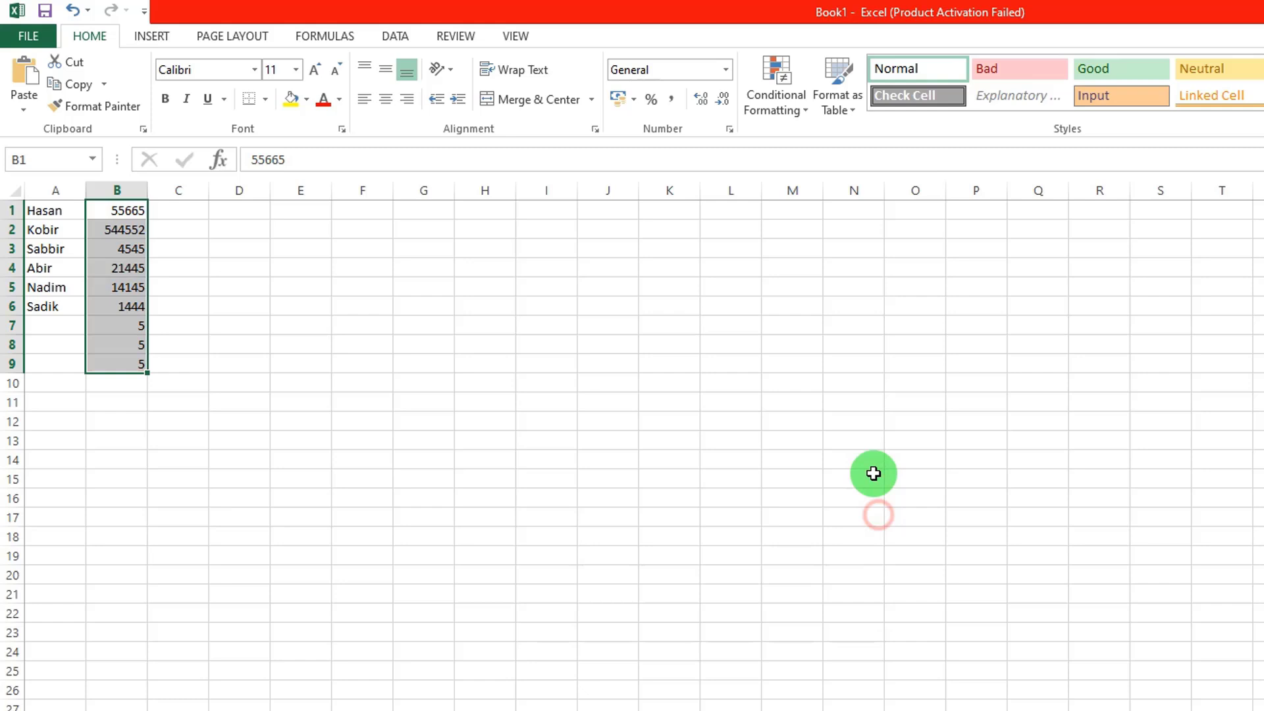
Apply light blue gradient-fill data bars to cells B1 to B9.
click(782, 106)
mouse_move(836, 226)
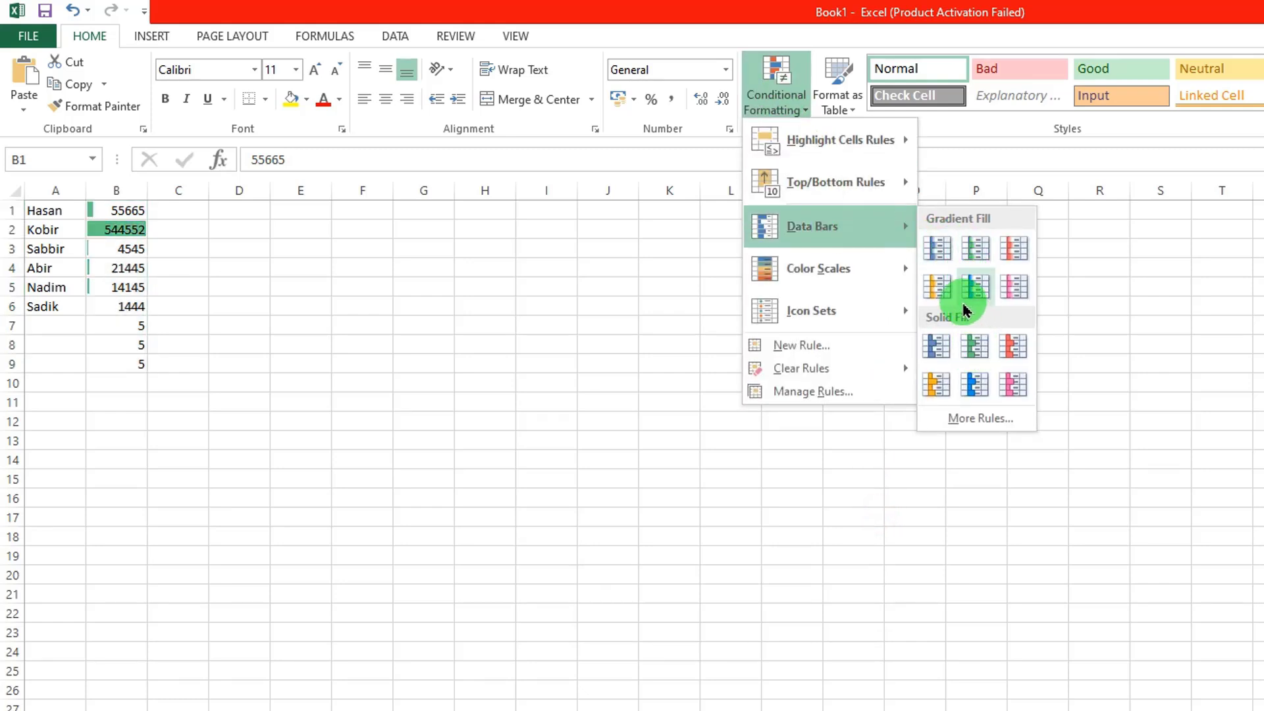
click(975, 279)
click(632, 333)
Change the value in cell B2 to 665 and the value in cell B1 to 5464.
click(131, 230)
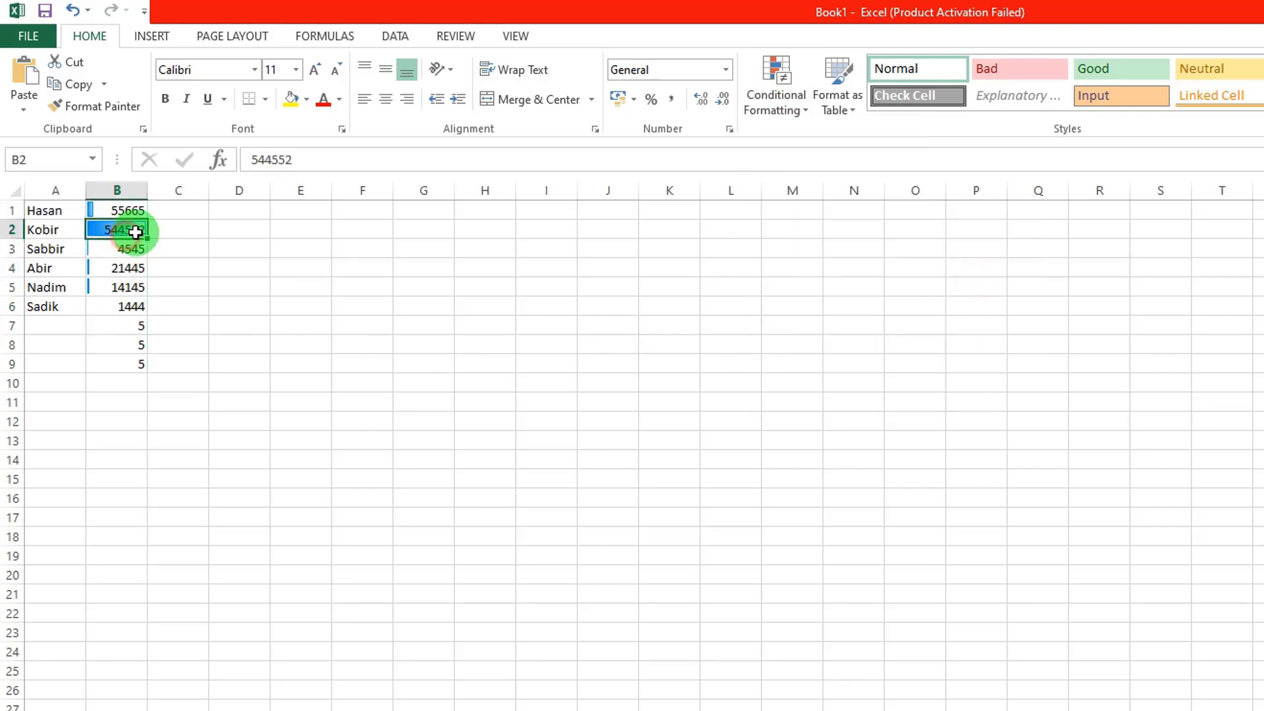
text(665)
click(333, 313)
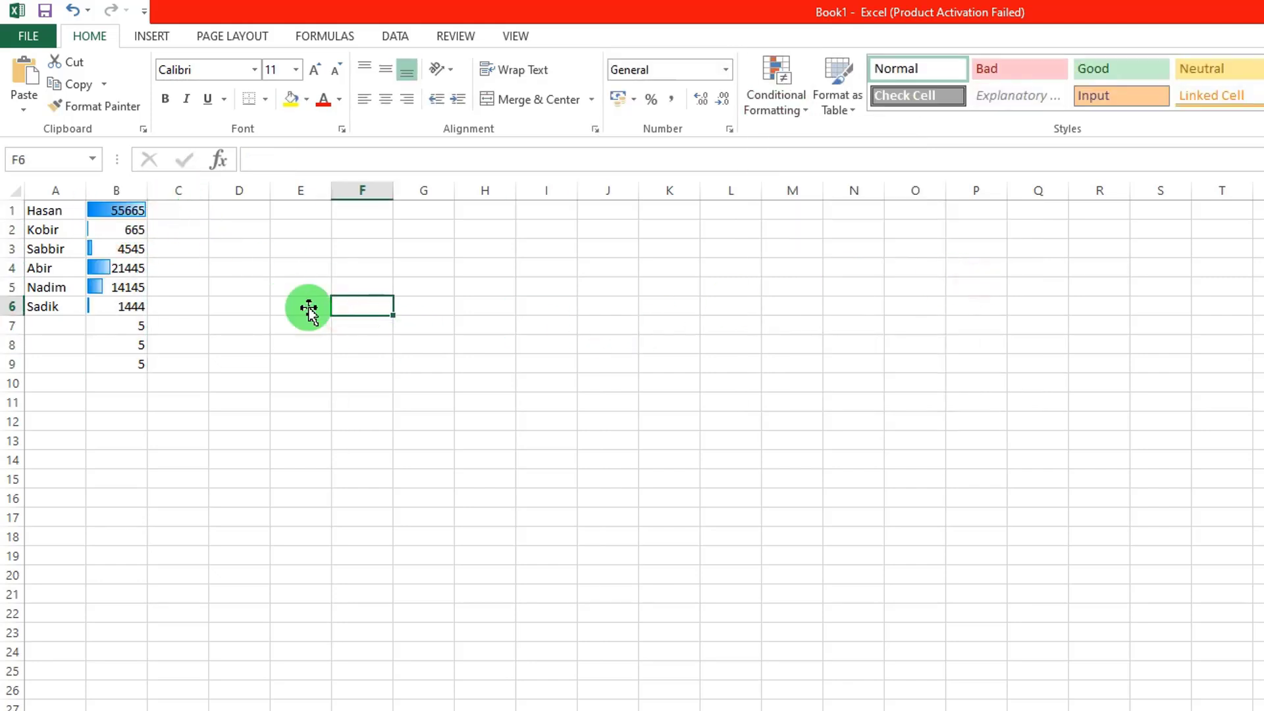
click(146, 190)
click(113, 210)
text(5464)
Change the value in cell B4 to 45645.
click(136, 266)
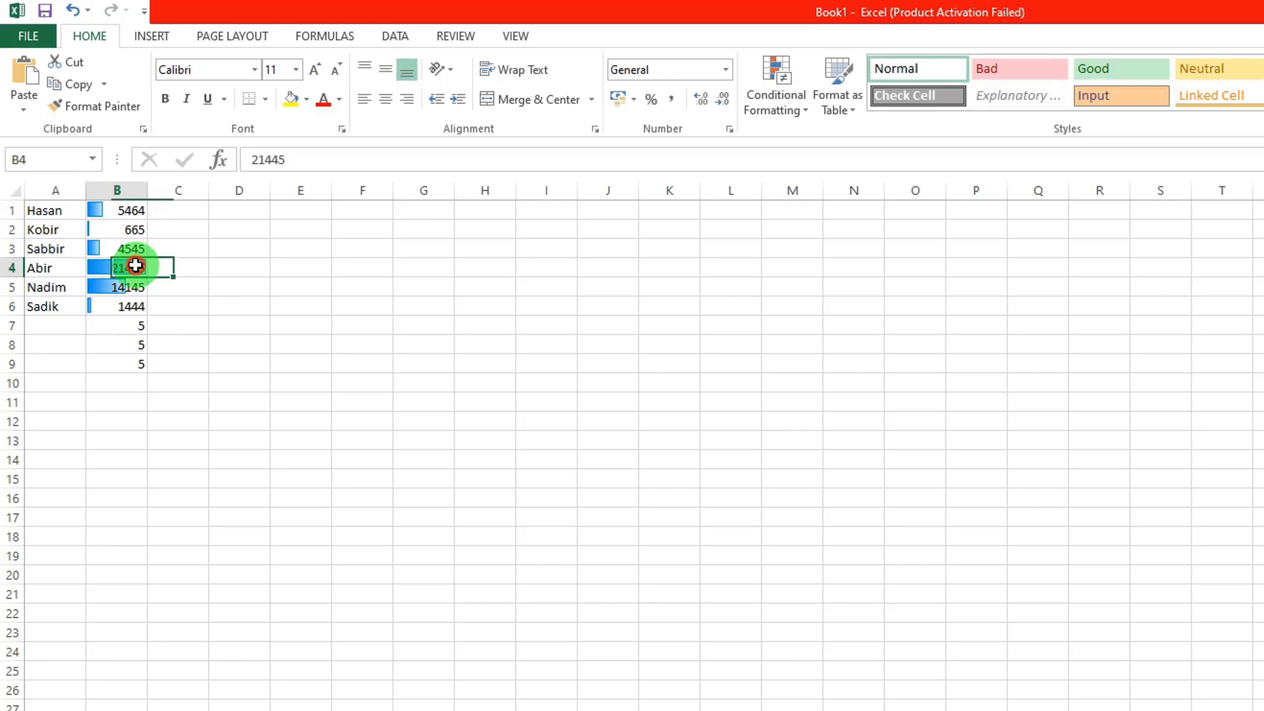
text(45645)
click(225, 292)
Change the value in cell B5 to 456 and the value in cell B4 to 546.
click(136, 285)
text(456)
click(132, 267)
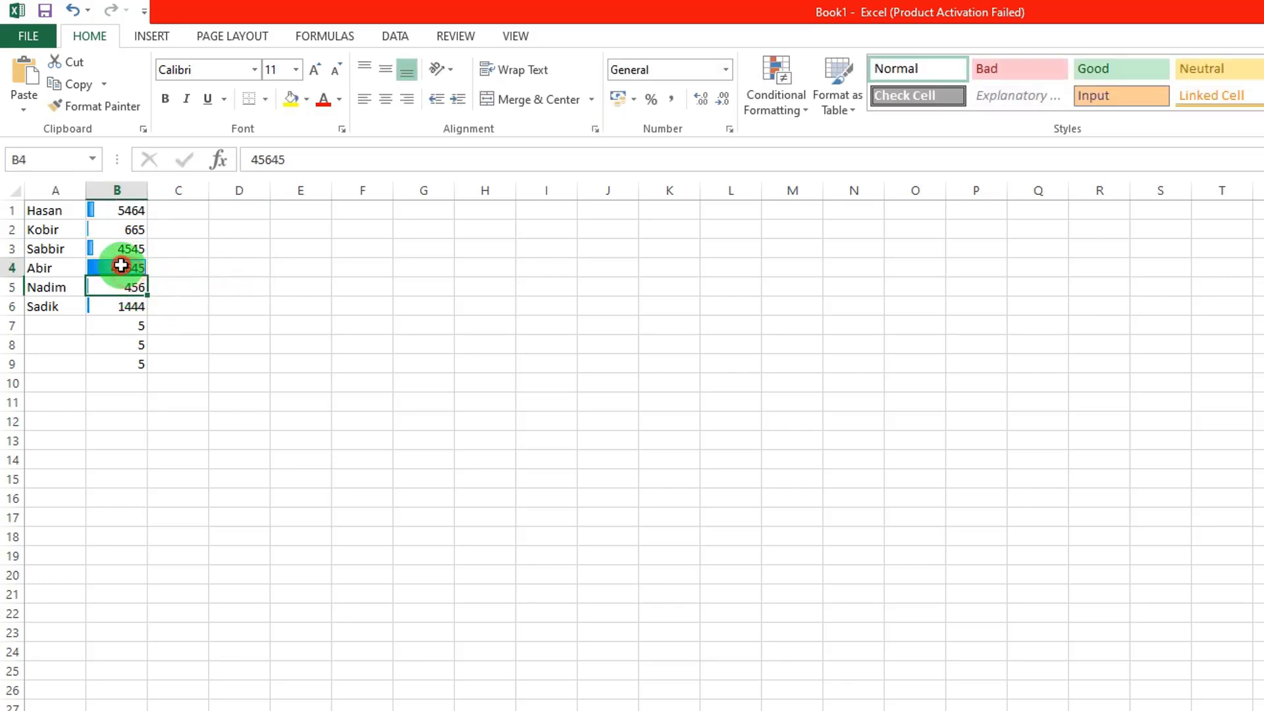
text(546)
click(337, 305)
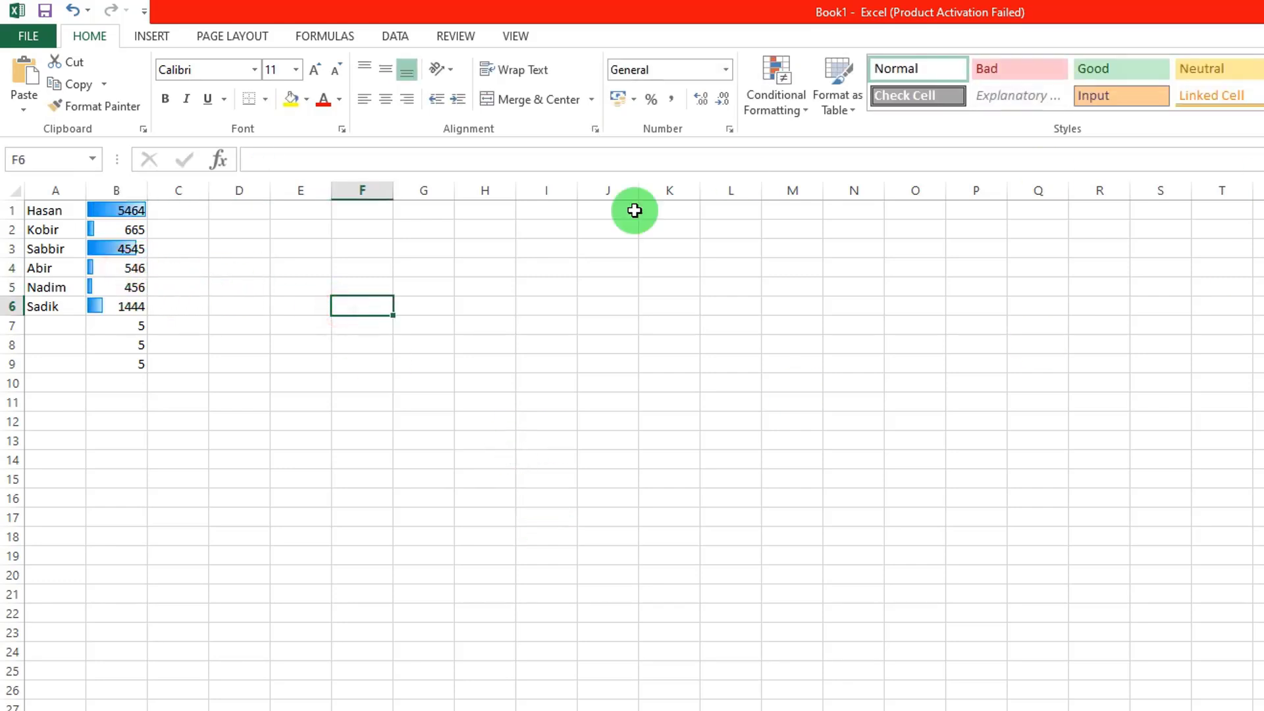
Clear the conditional formatting rules from column B.
click(117, 191)
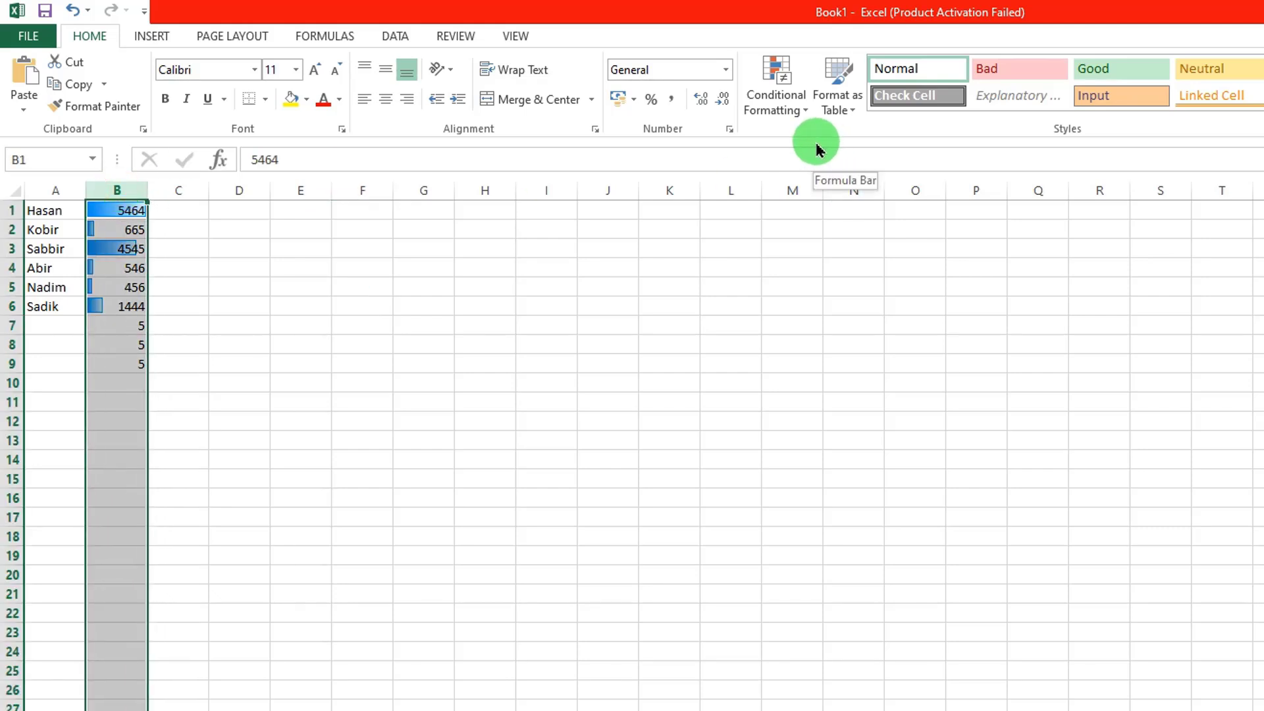
click(787, 112)
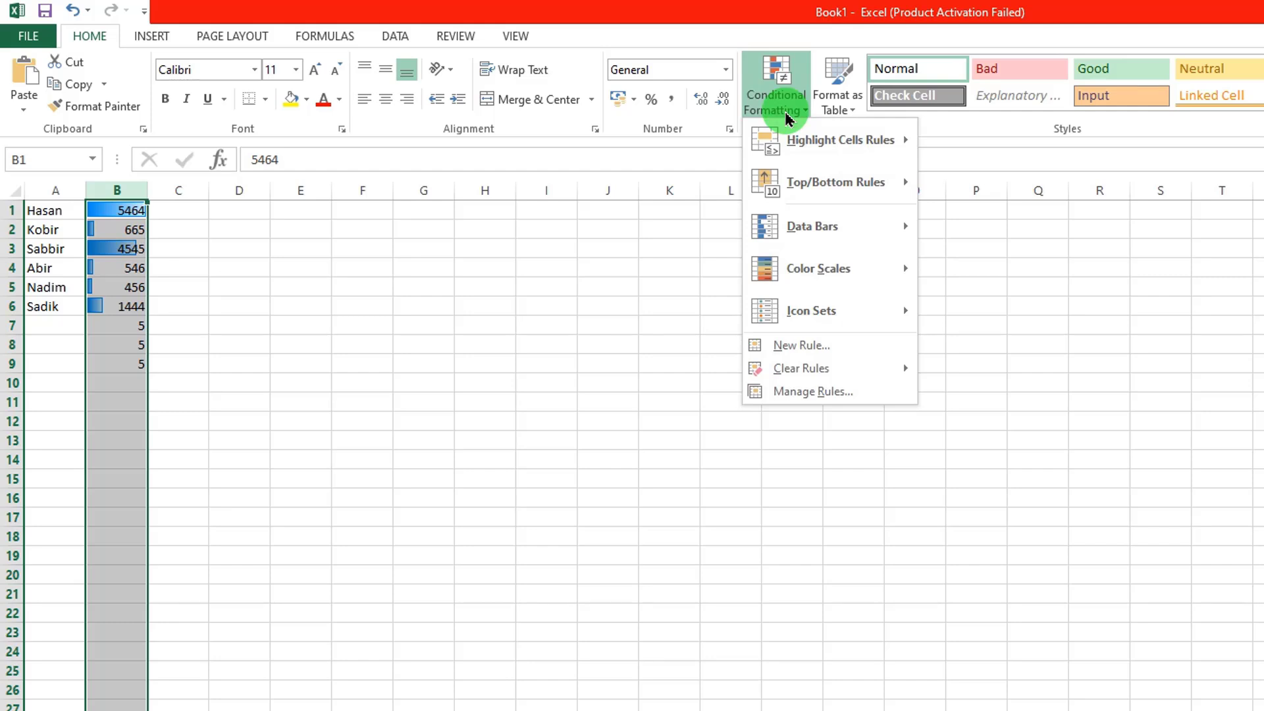
mouse_move(866, 368)
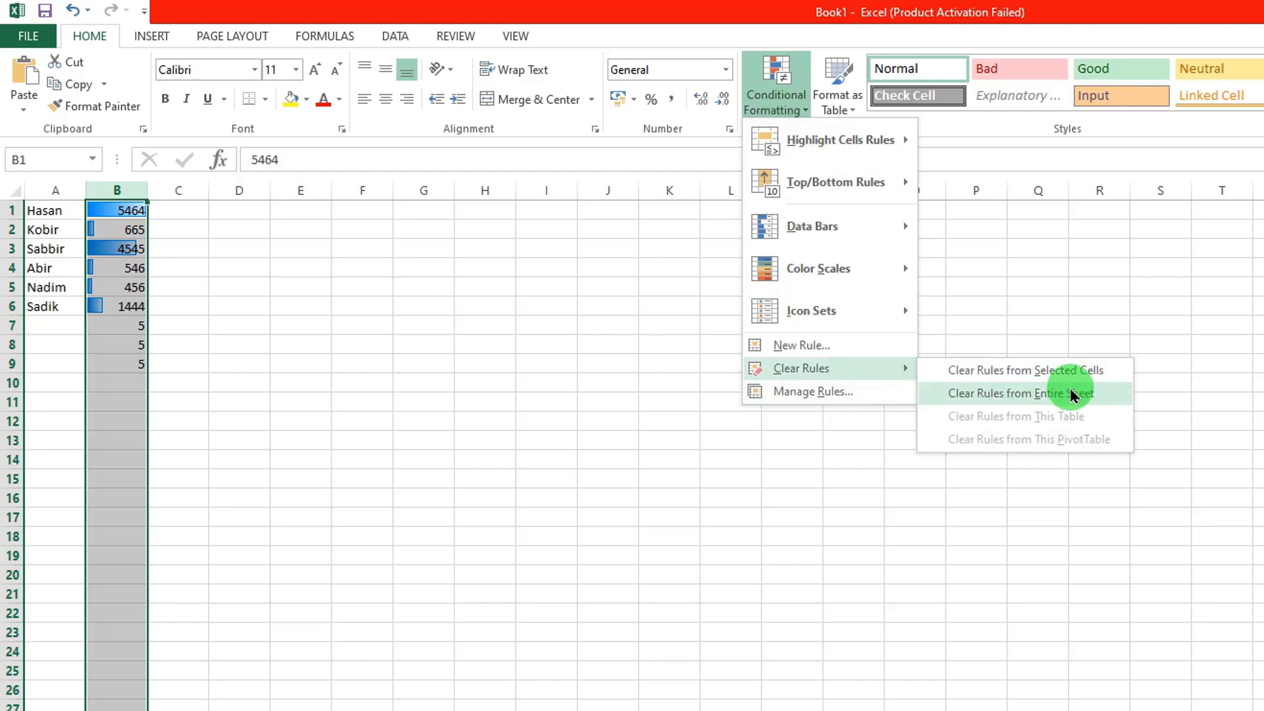
click(1053, 370)
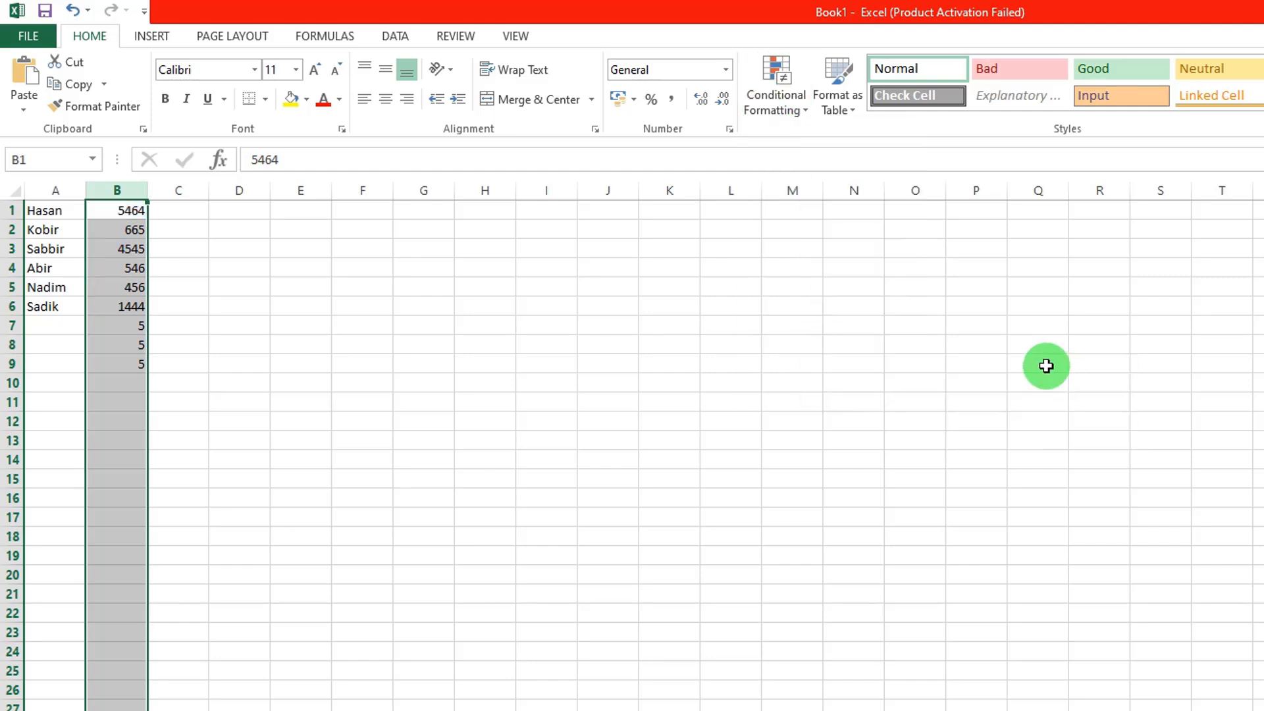
Apply the Green-Yellow-Red color scale to column B.
click(798, 117)
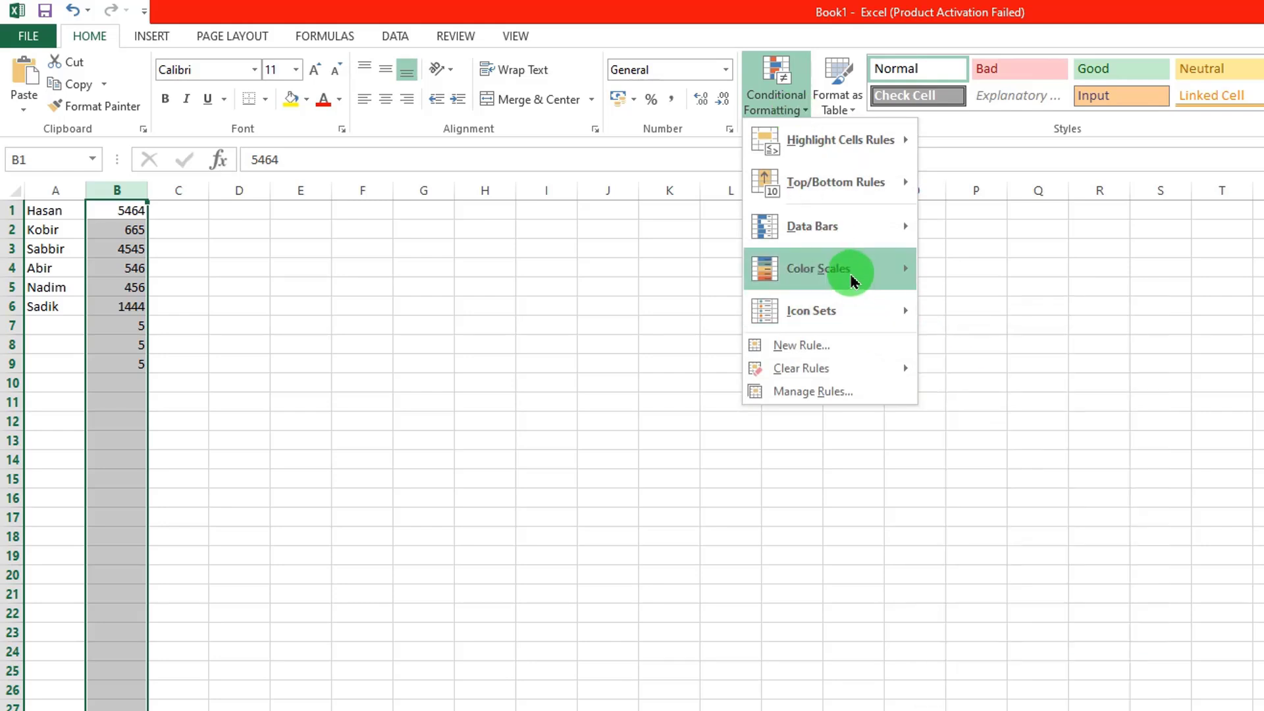
mouse_move(853, 281)
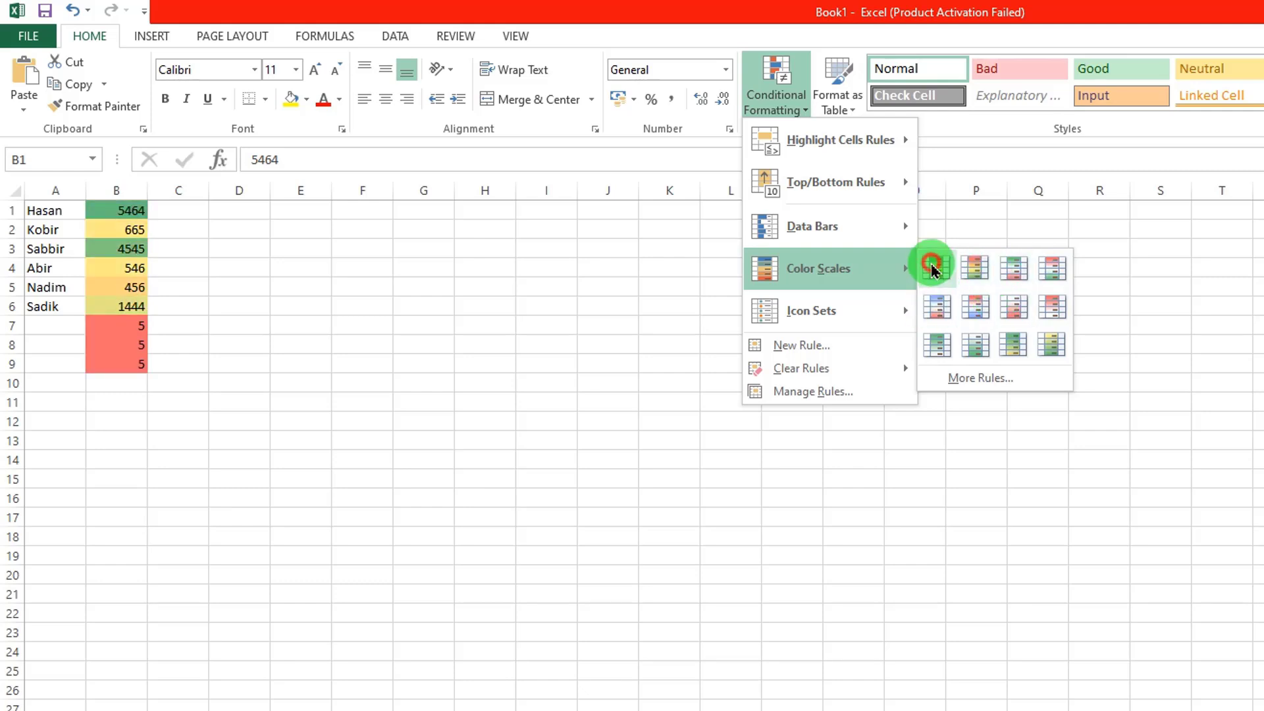
click(935, 267)
click(839, 424)
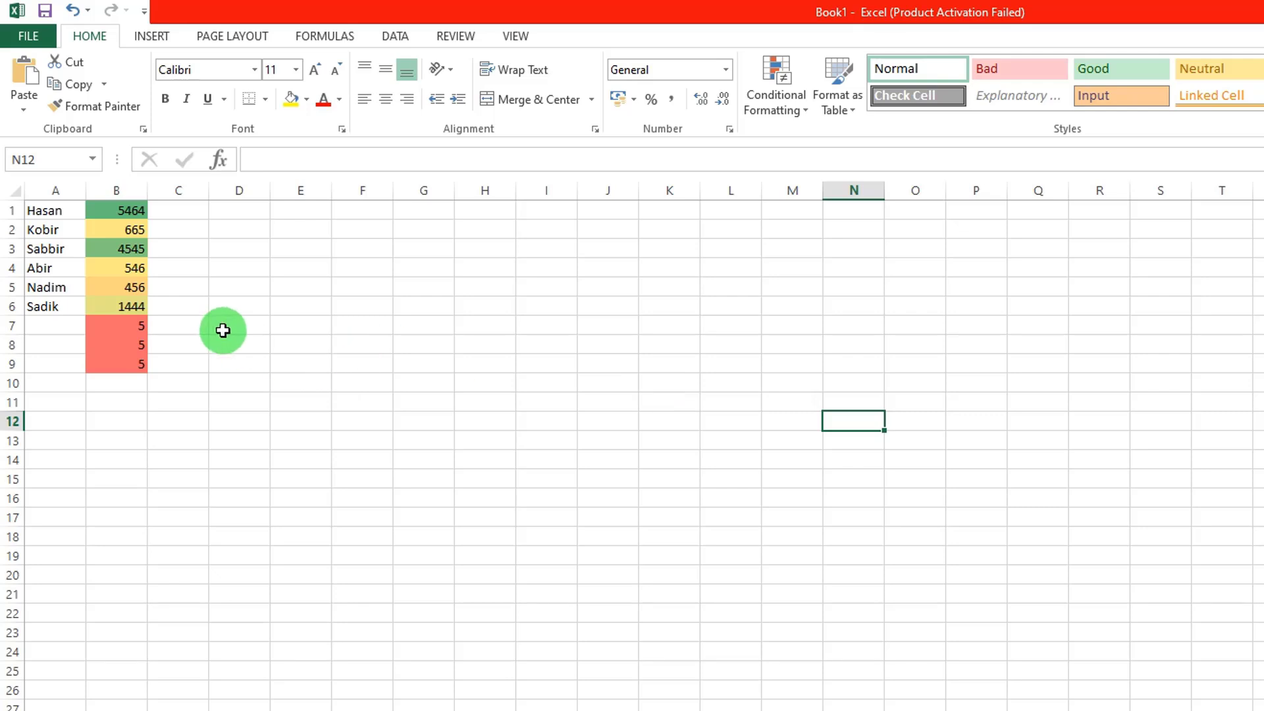
Open the Conditional Formatting Rules Manager for column B and select its graded color scale rule.
click(123, 187)
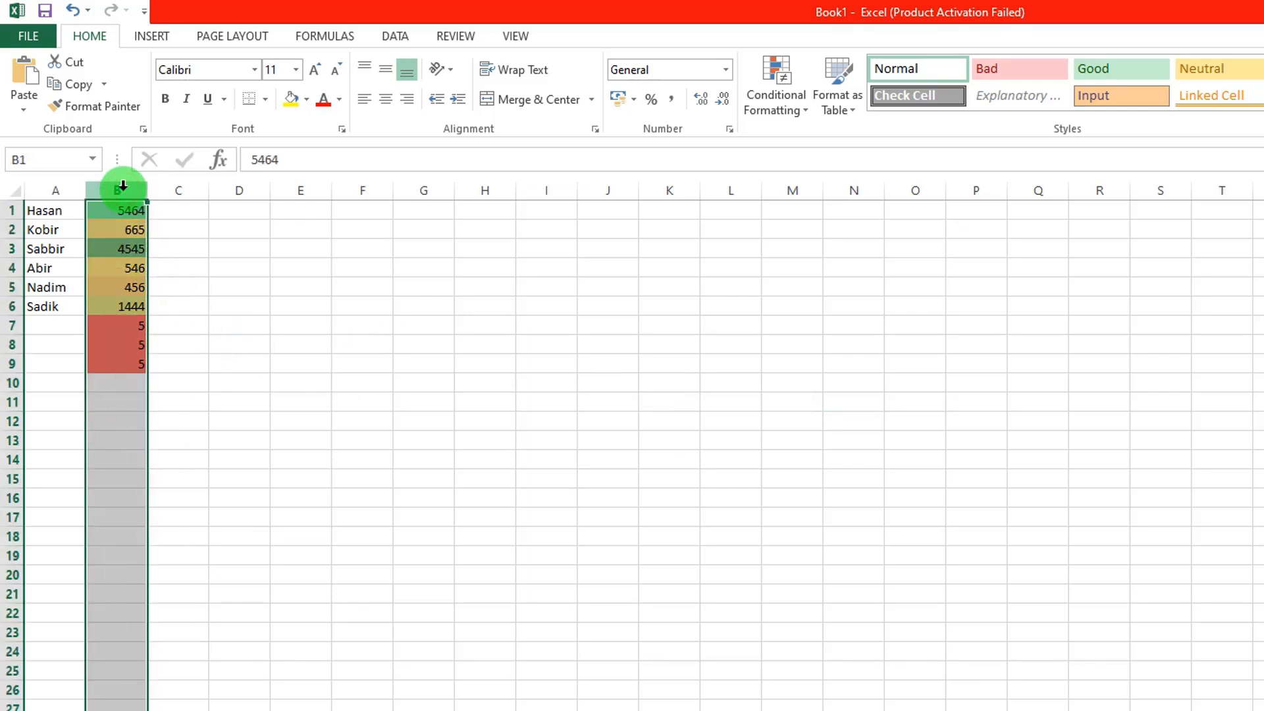
click(777, 109)
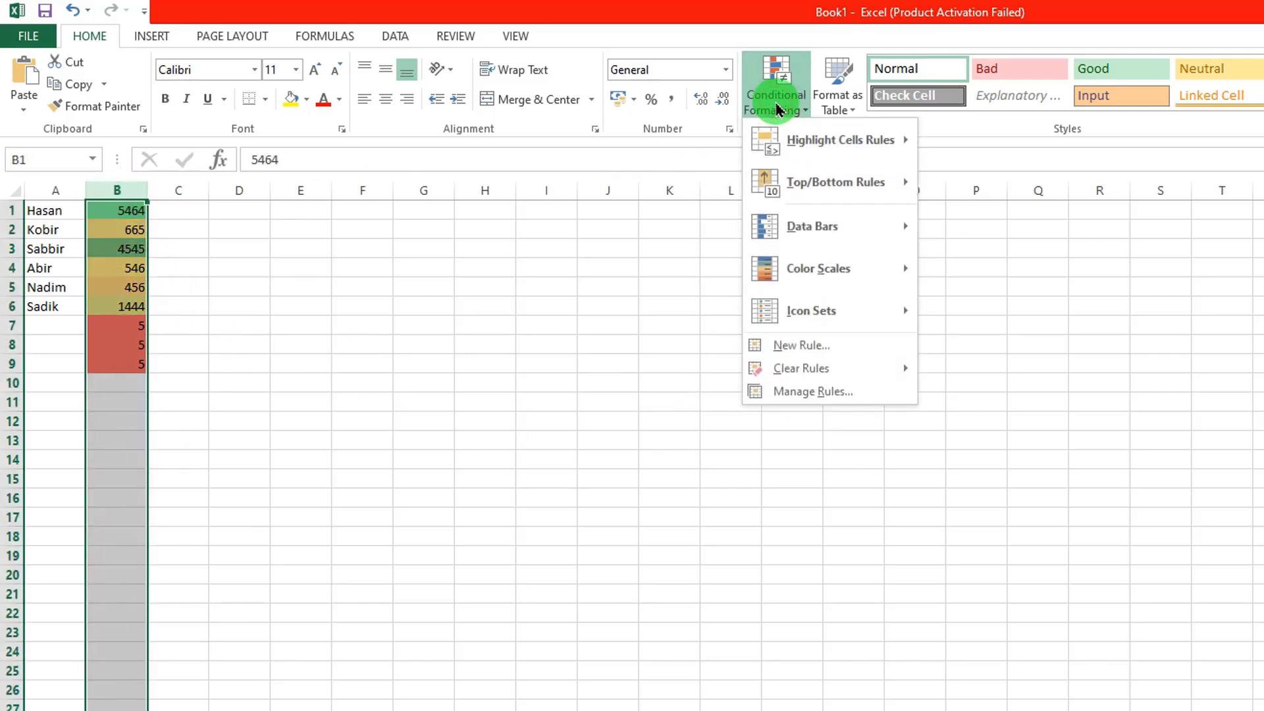
click(830, 395)
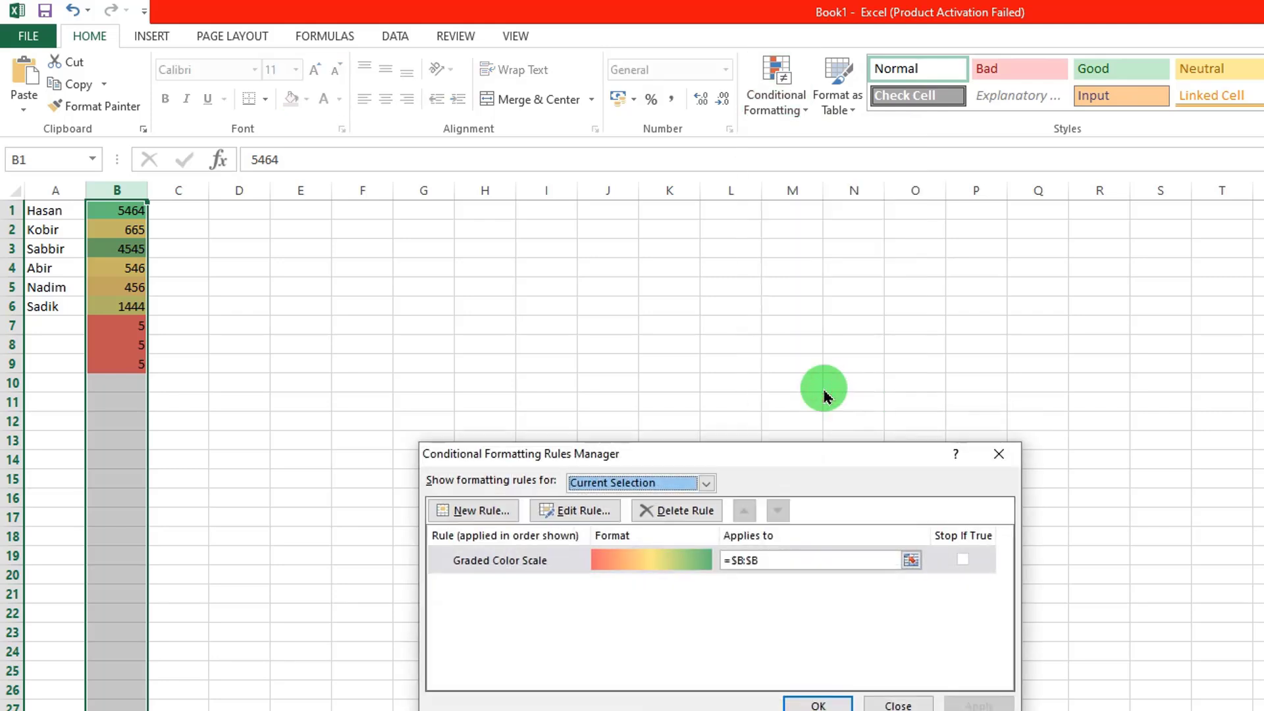
drag(657, 387, 659, 382)
click(607, 487)
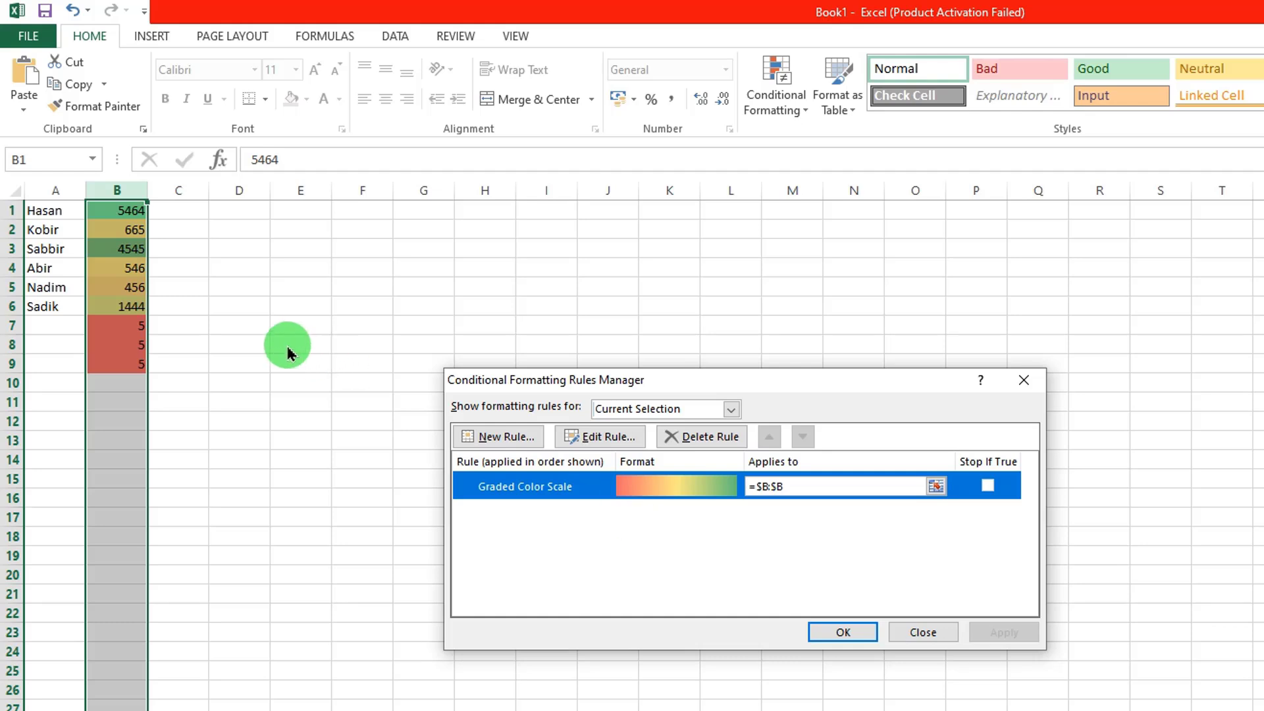
click(627, 541)
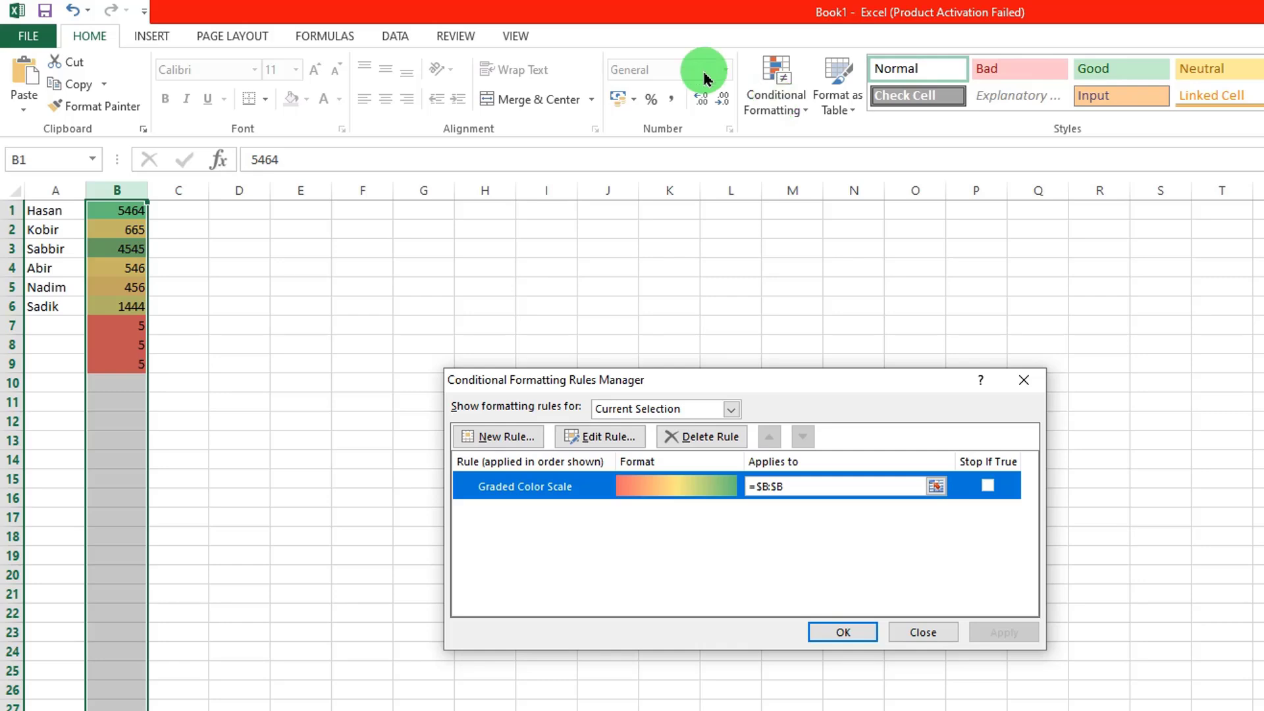
click(501, 436)
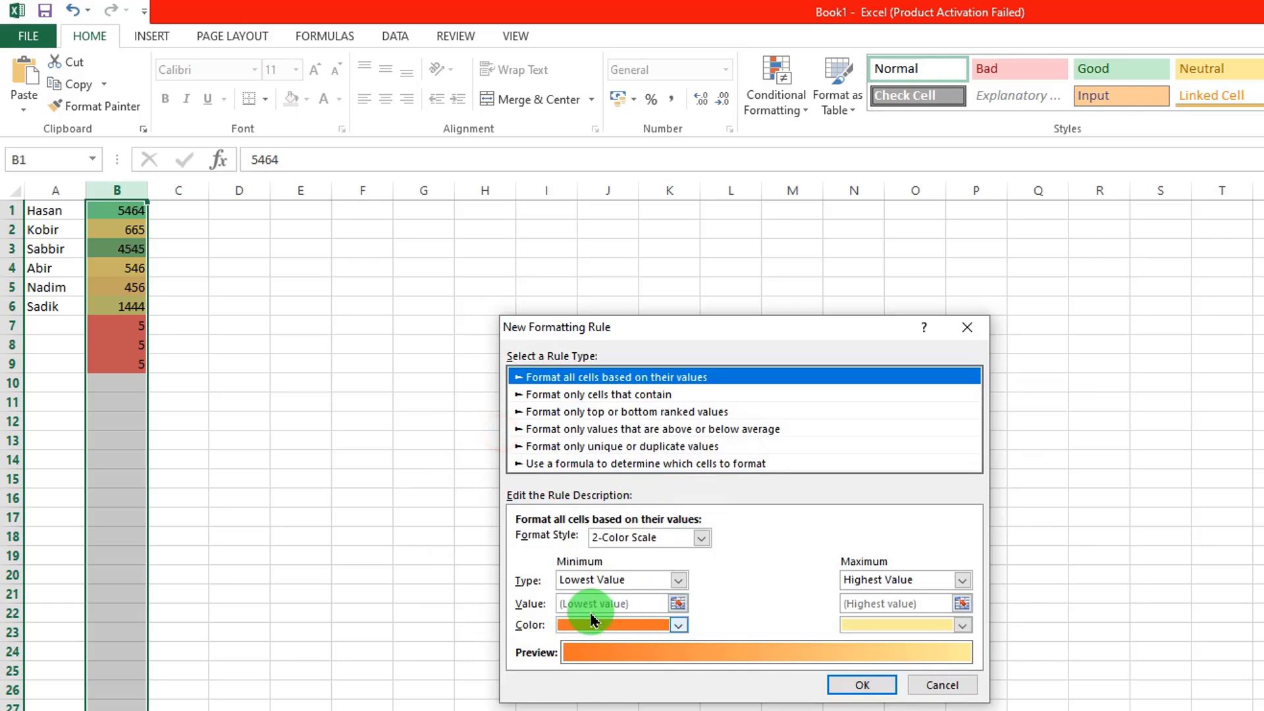
click(517, 393)
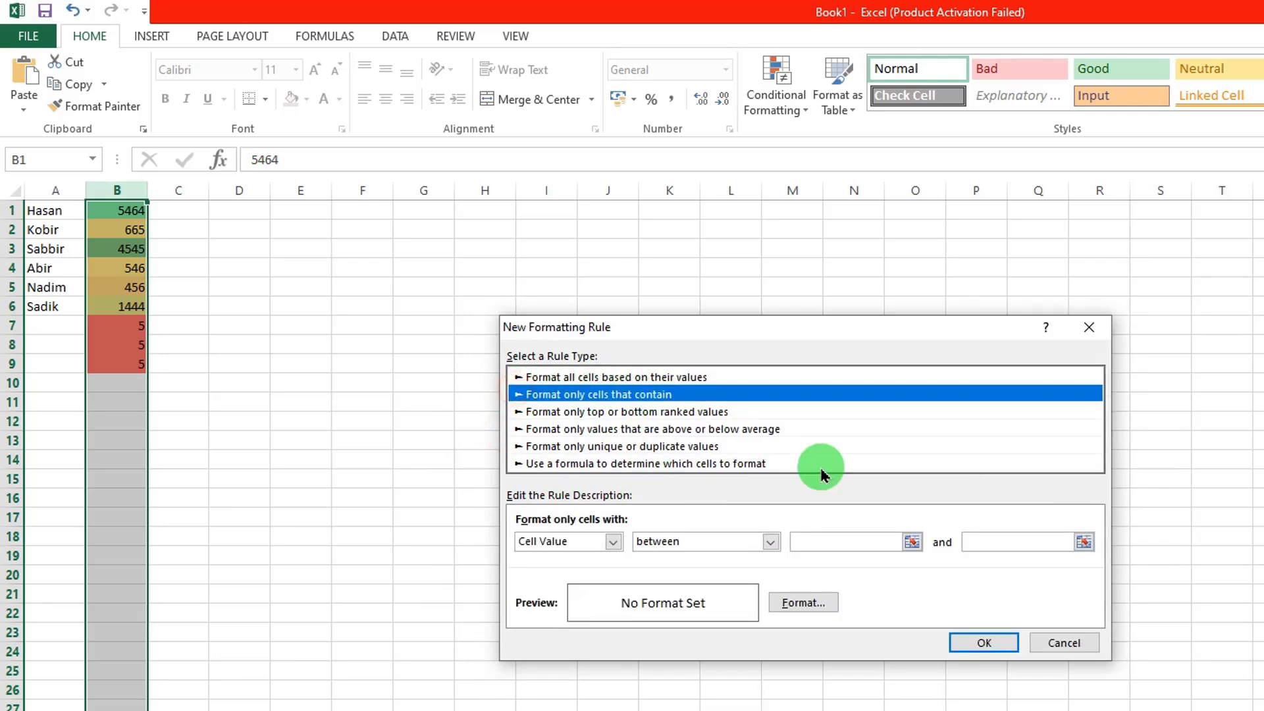
click(1053, 642)
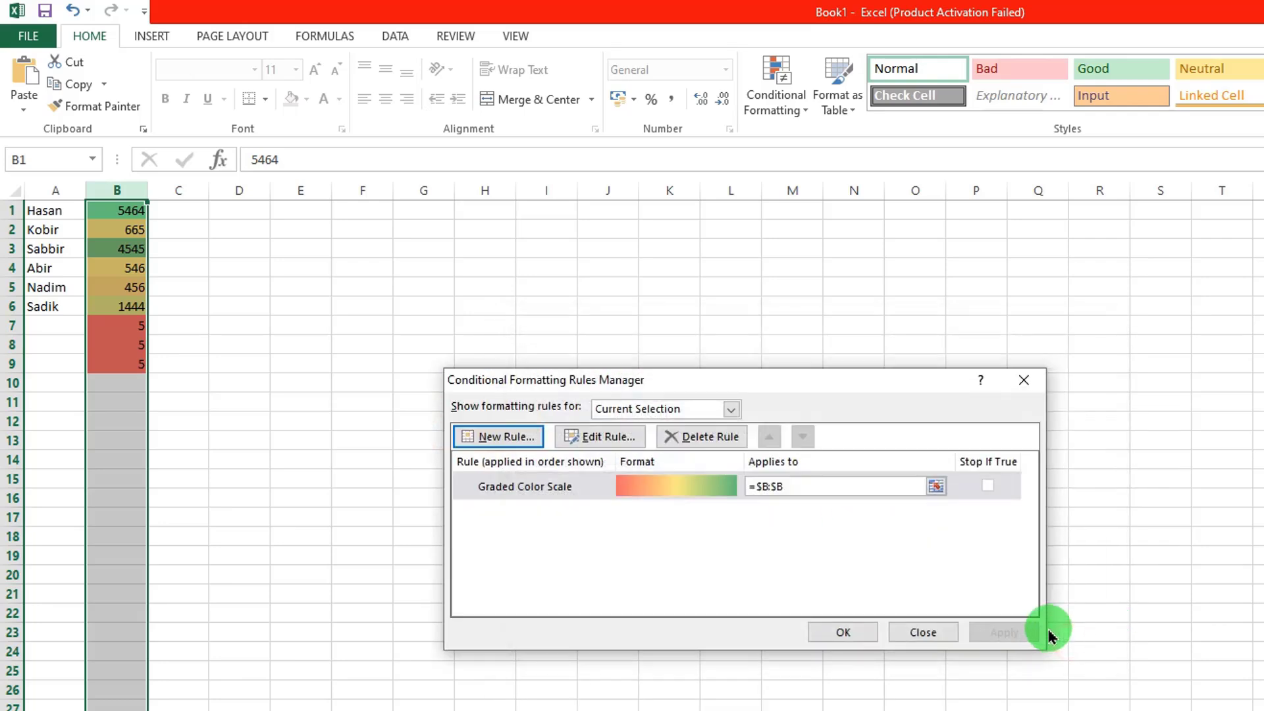
Review the settings of column B's graded color scale rule and close the rules manager, keeping the rule as it is.
click(603, 486)
click(599, 436)
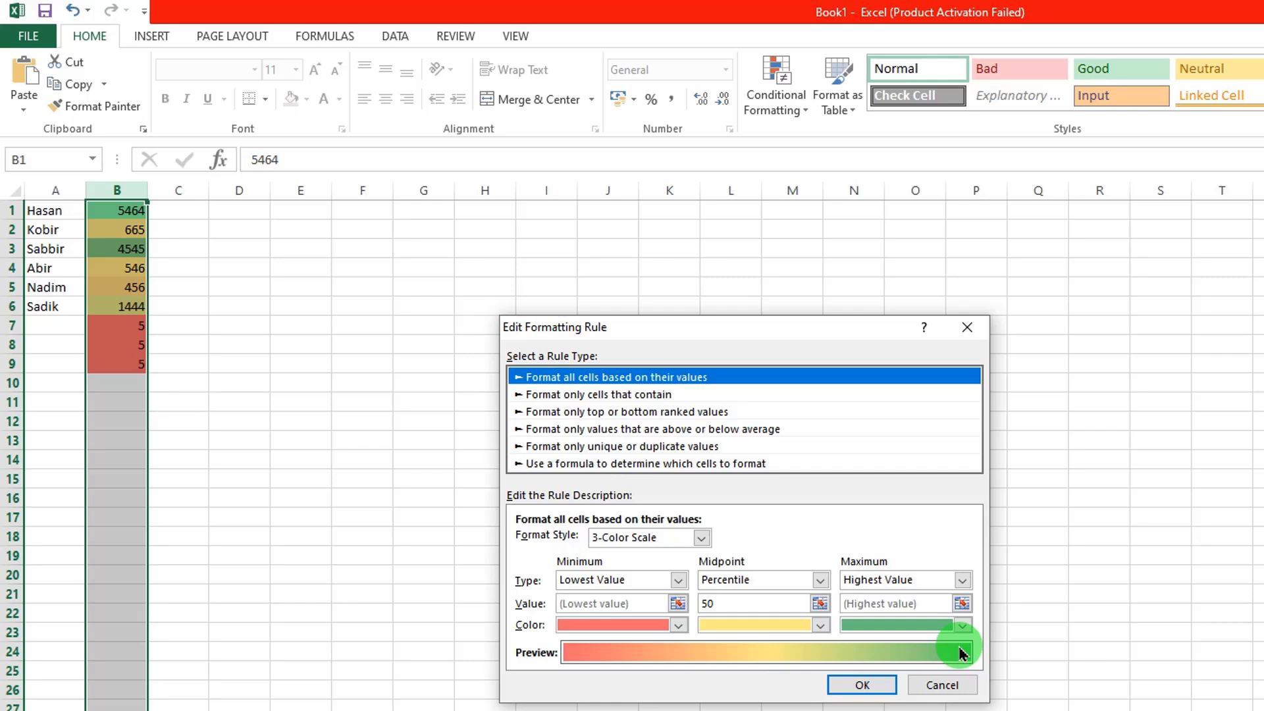
click(862, 690)
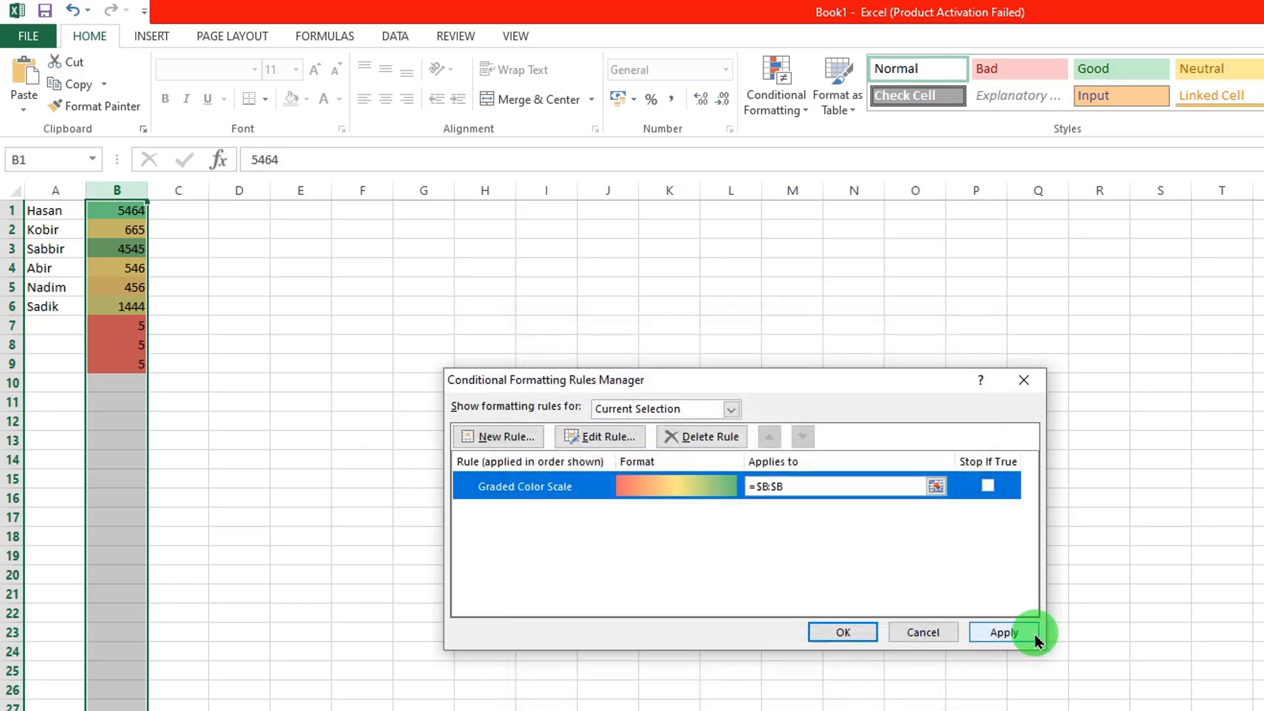
click(1006, 633)
click(658, 487)
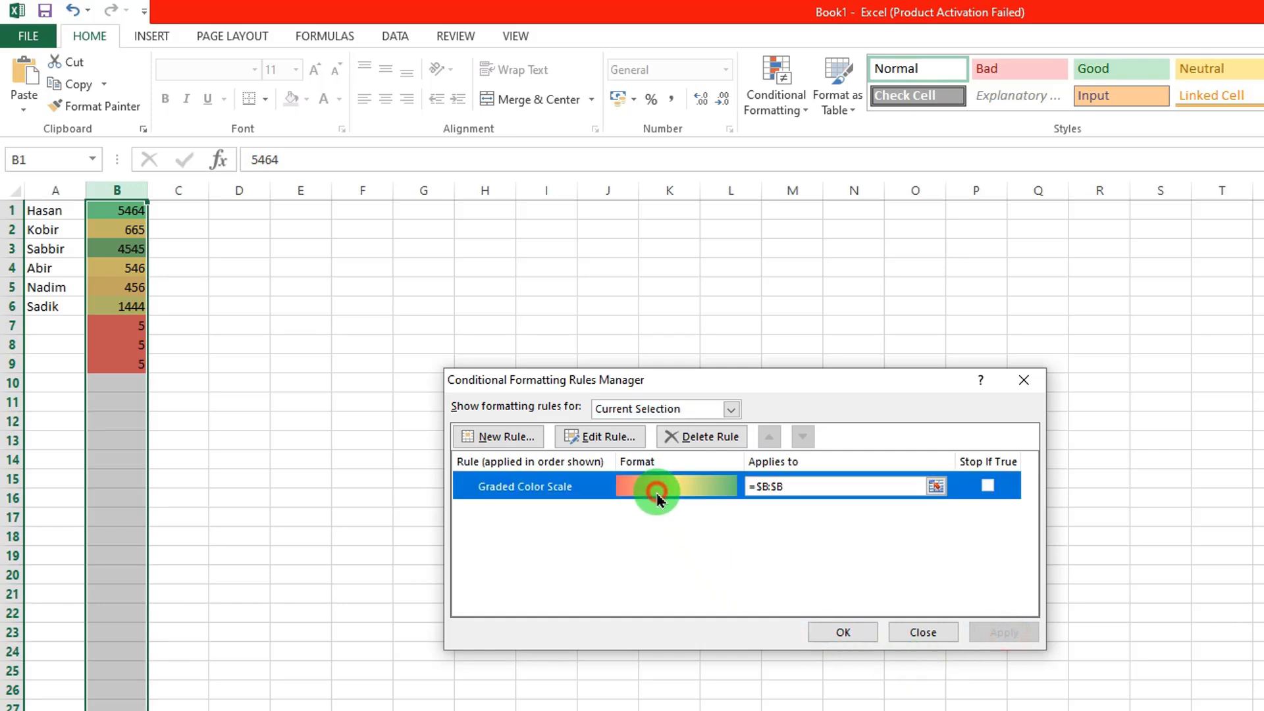
click(843, 632)
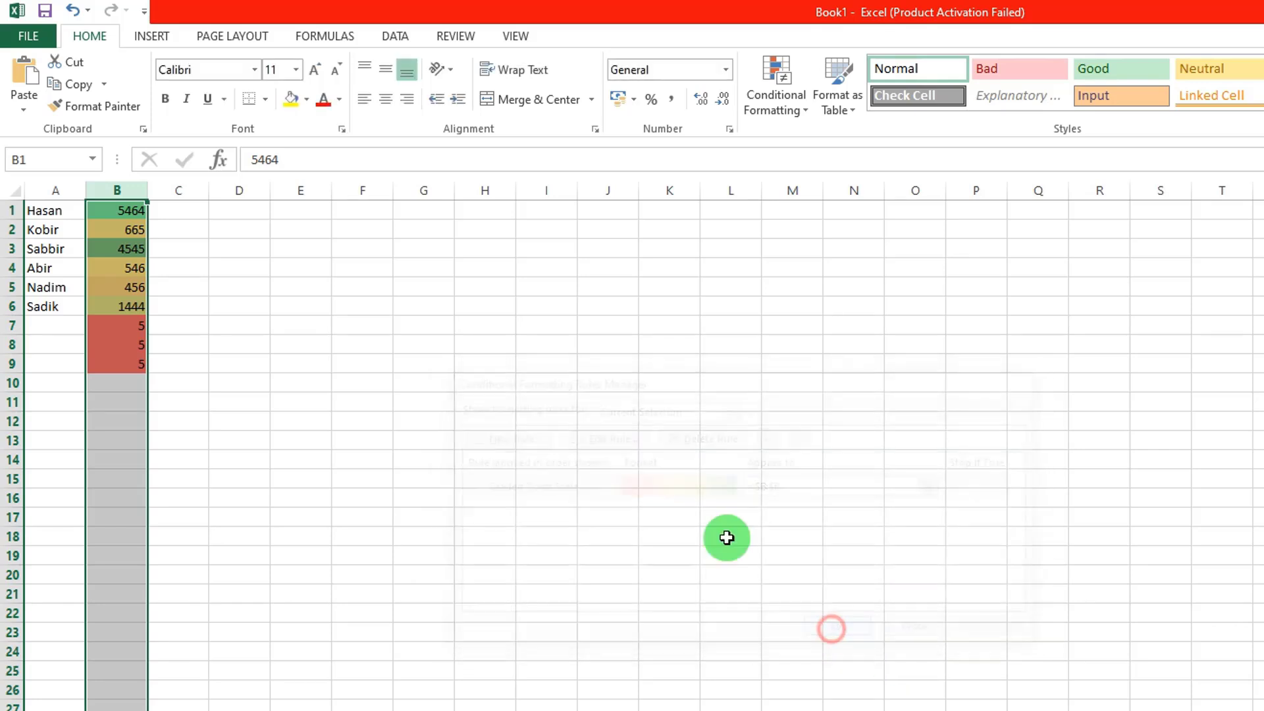
Clear the color scale rule from the selected cells in column B.
click(772, 105)
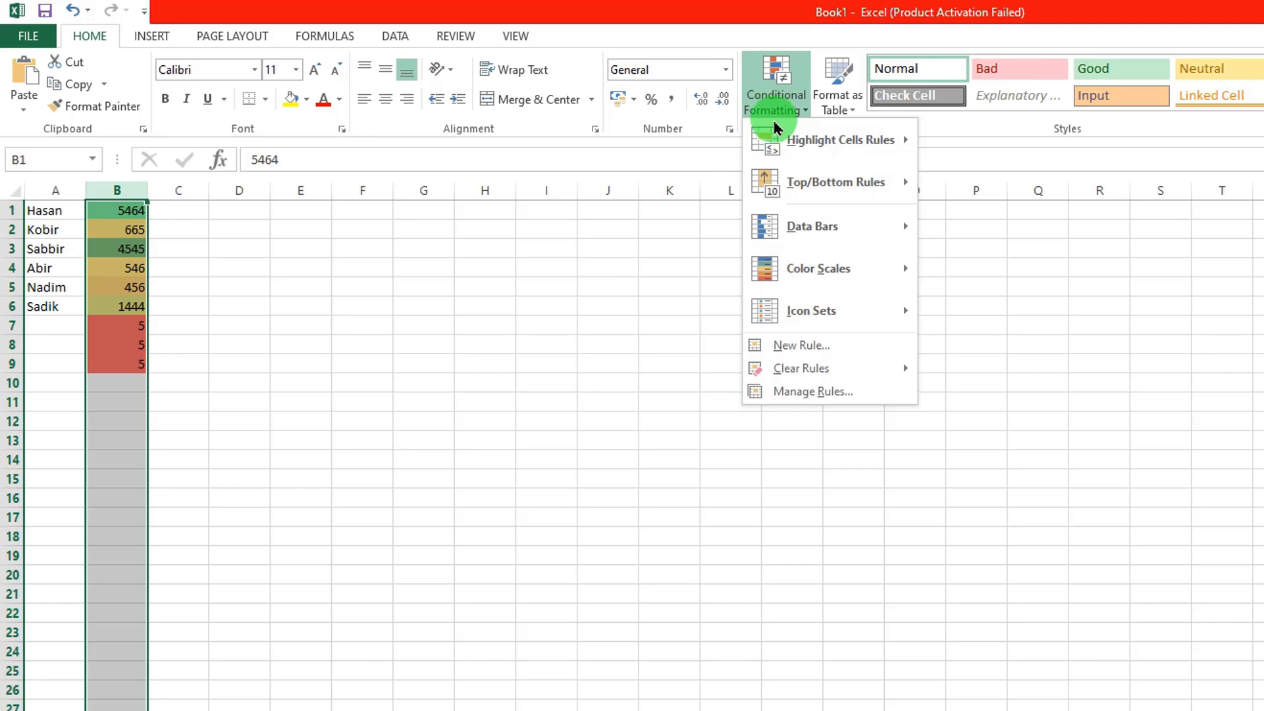
mouse_move(848, 369)
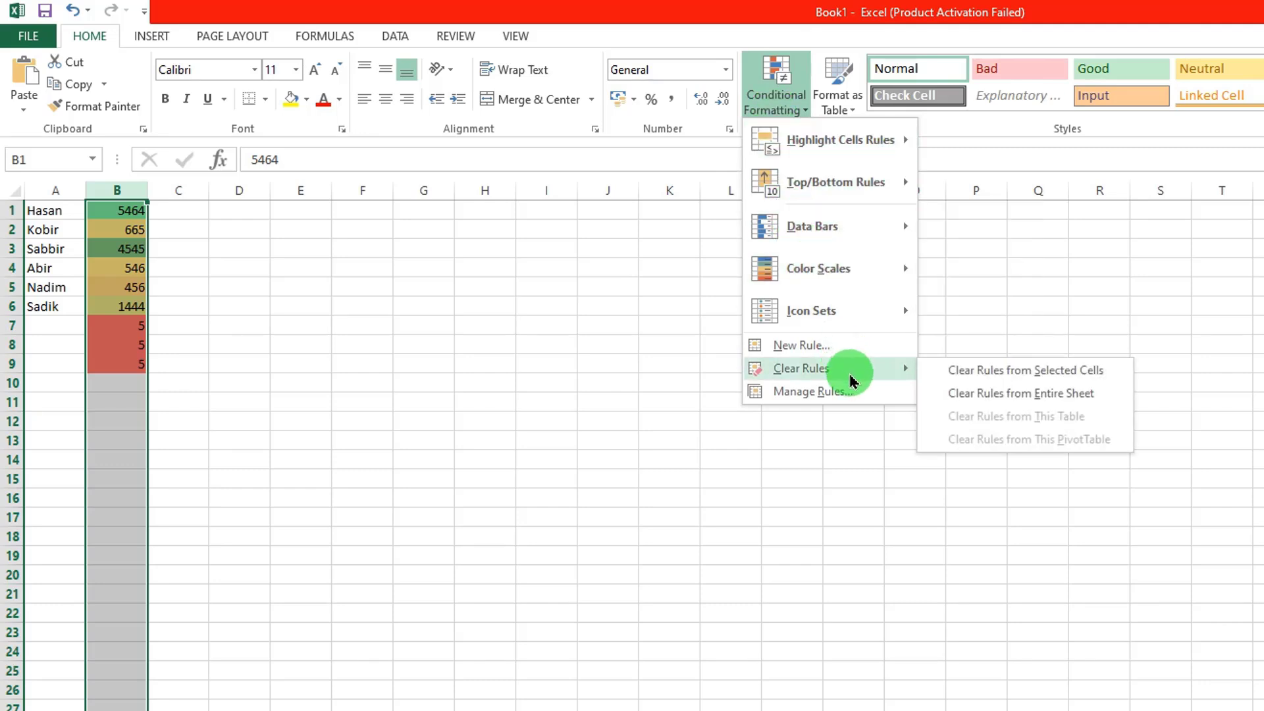
click(991, 379)
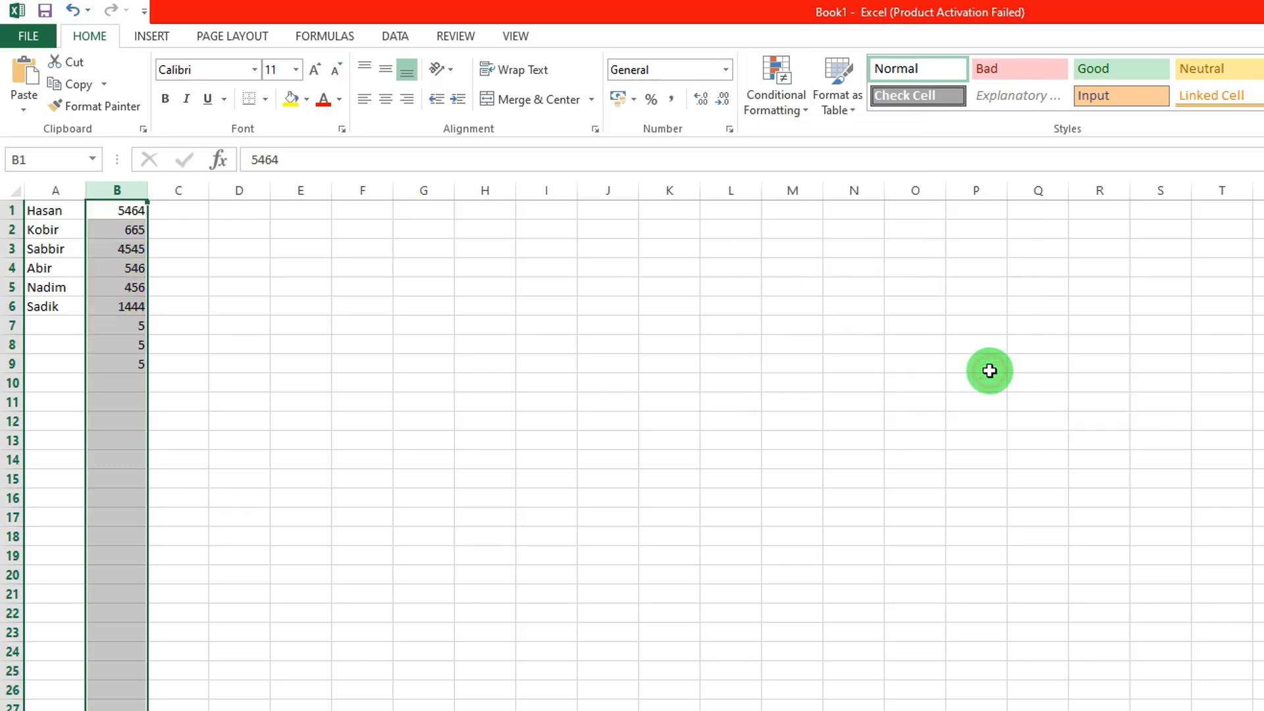
Apply the circled three-symbol indicator icon set (check, exclamation mark, cross) to column B.
click(770, 66)
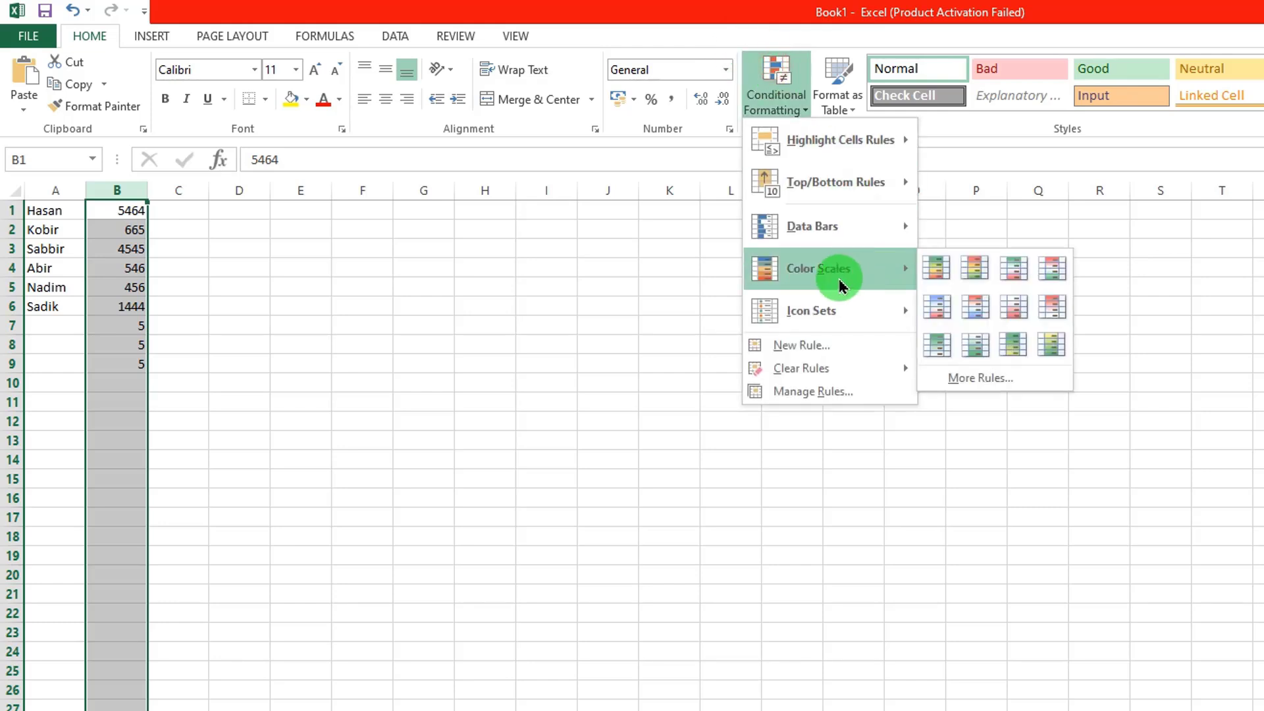
mouse_move(878, 321)
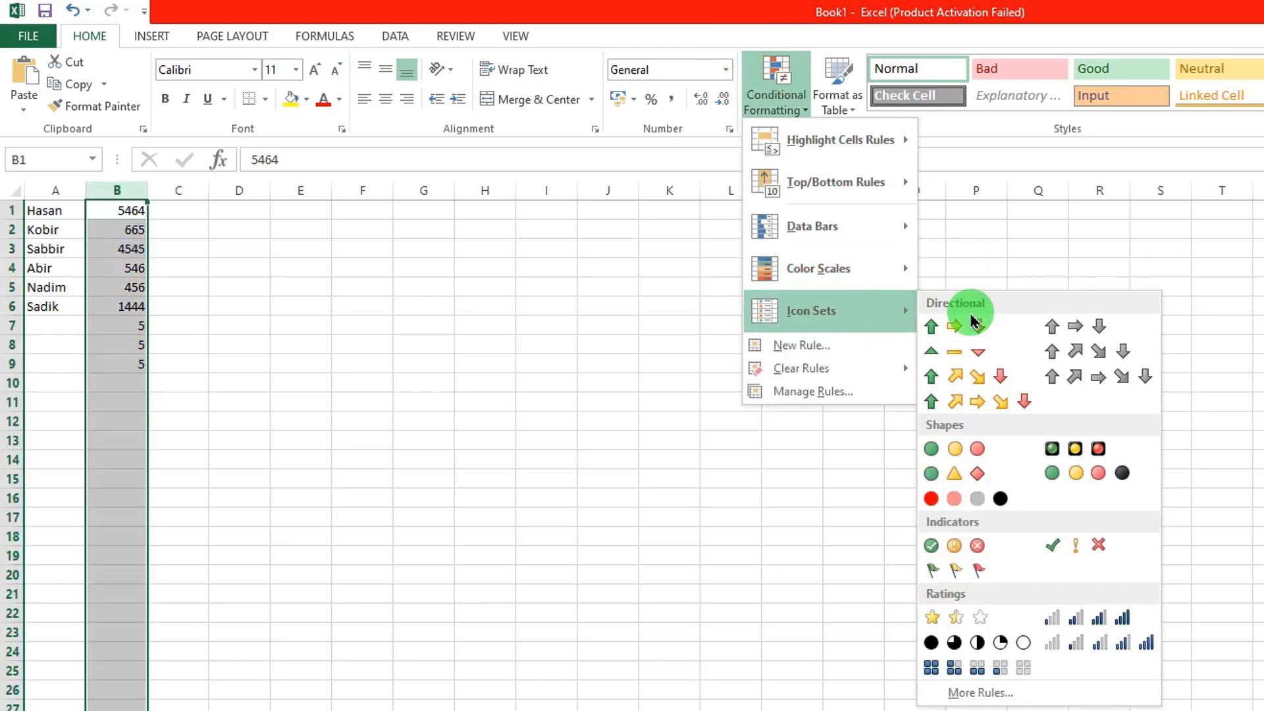
click(959, 549)
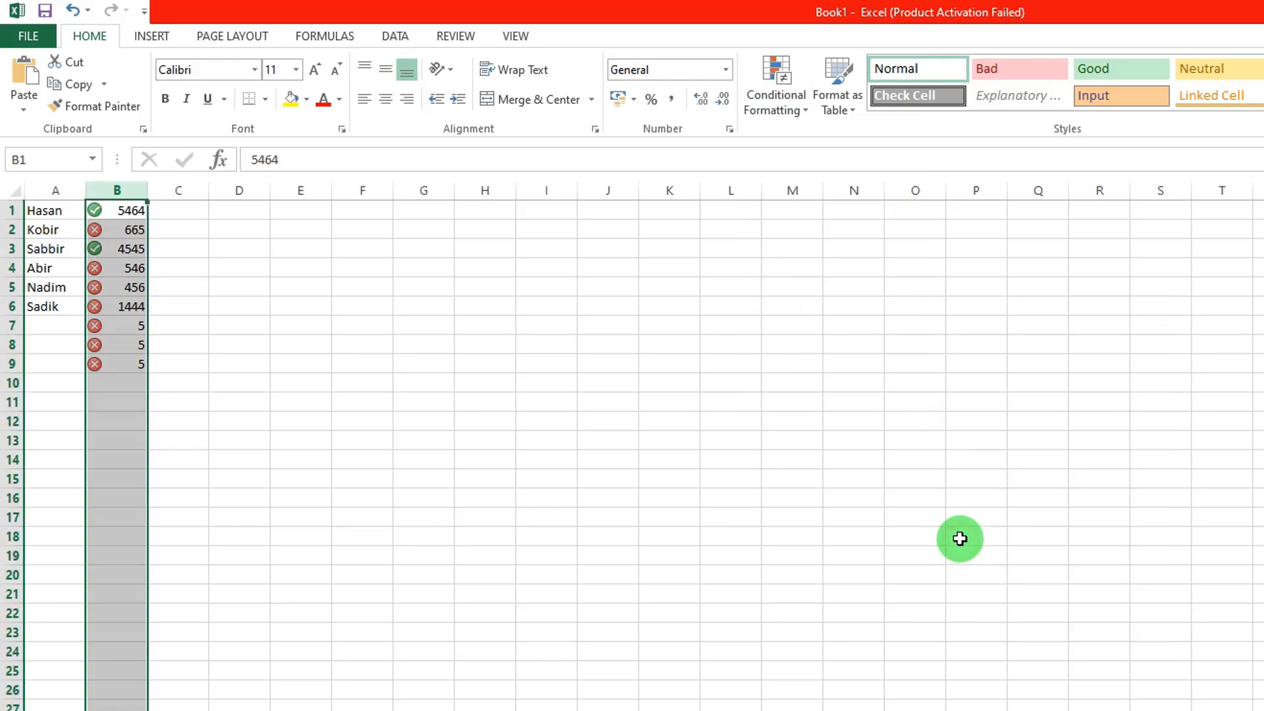
click(956, 534)
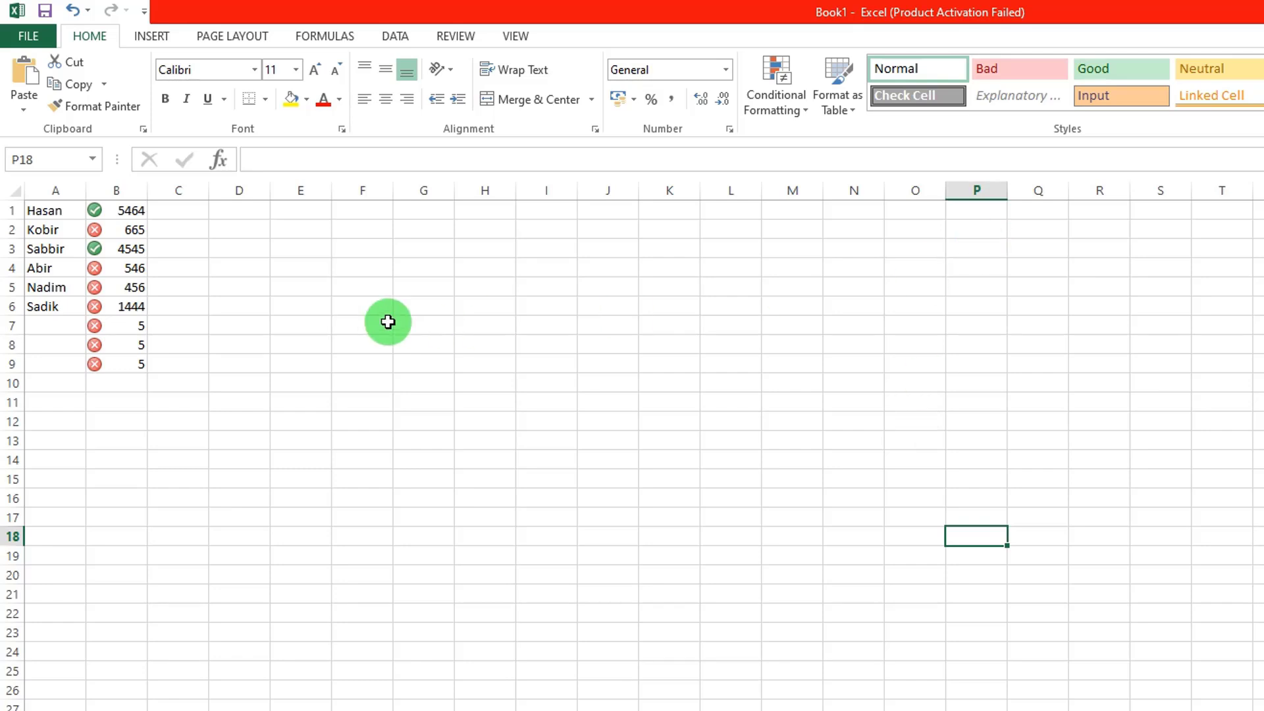
Edit column B's icon set rule so that both the green and the yellow icon thresholds use the Number type.
click(102, 189)
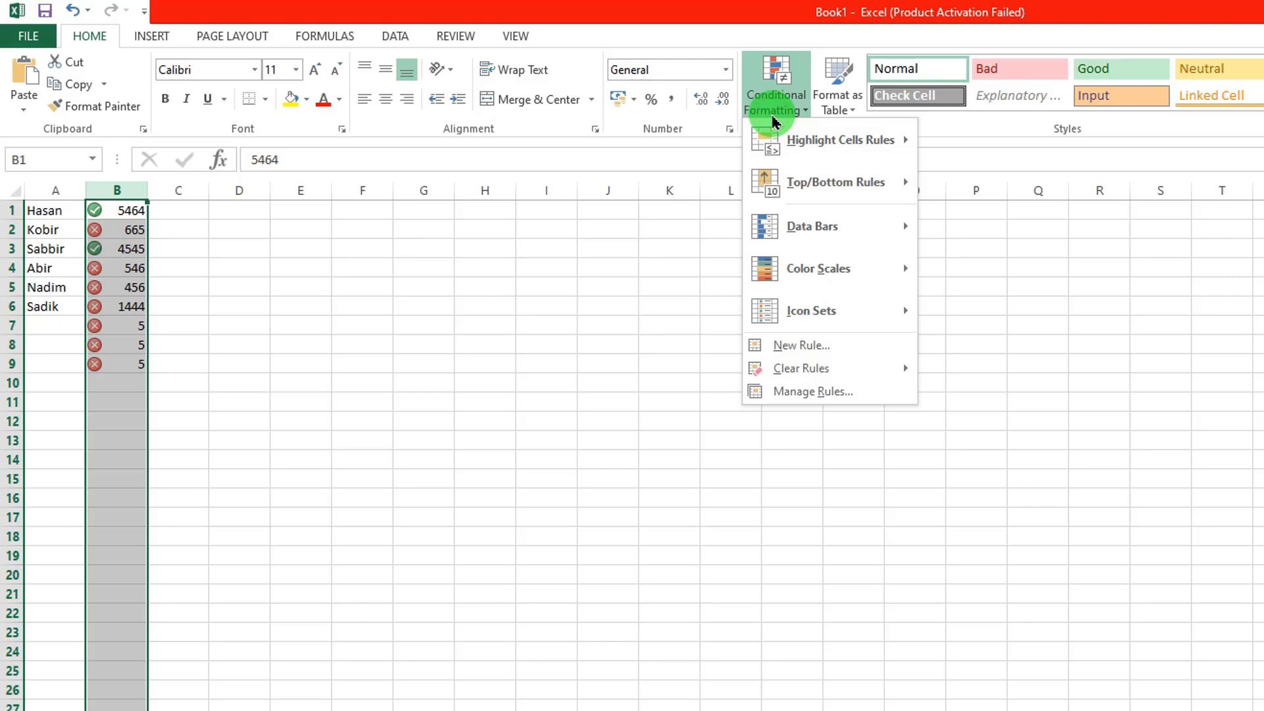
mouse_move(821, 315)
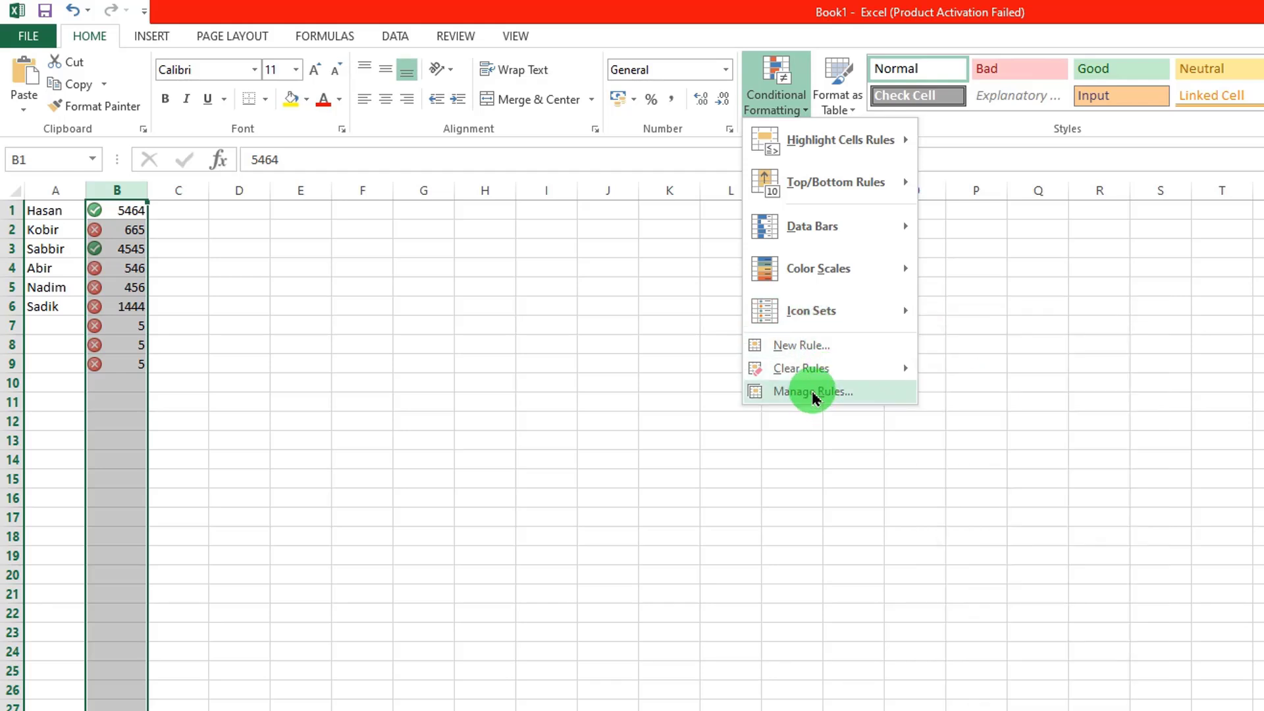
click(815, 393)
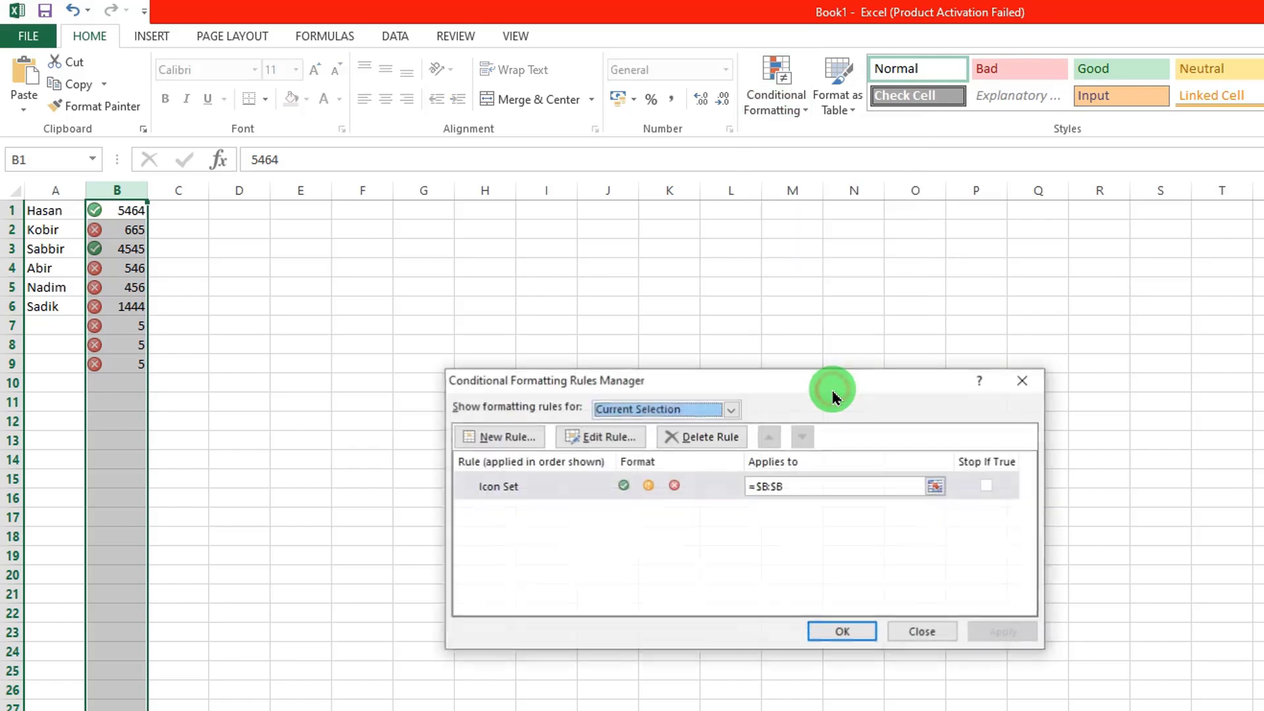
click(693, 495)
click(599, 437)
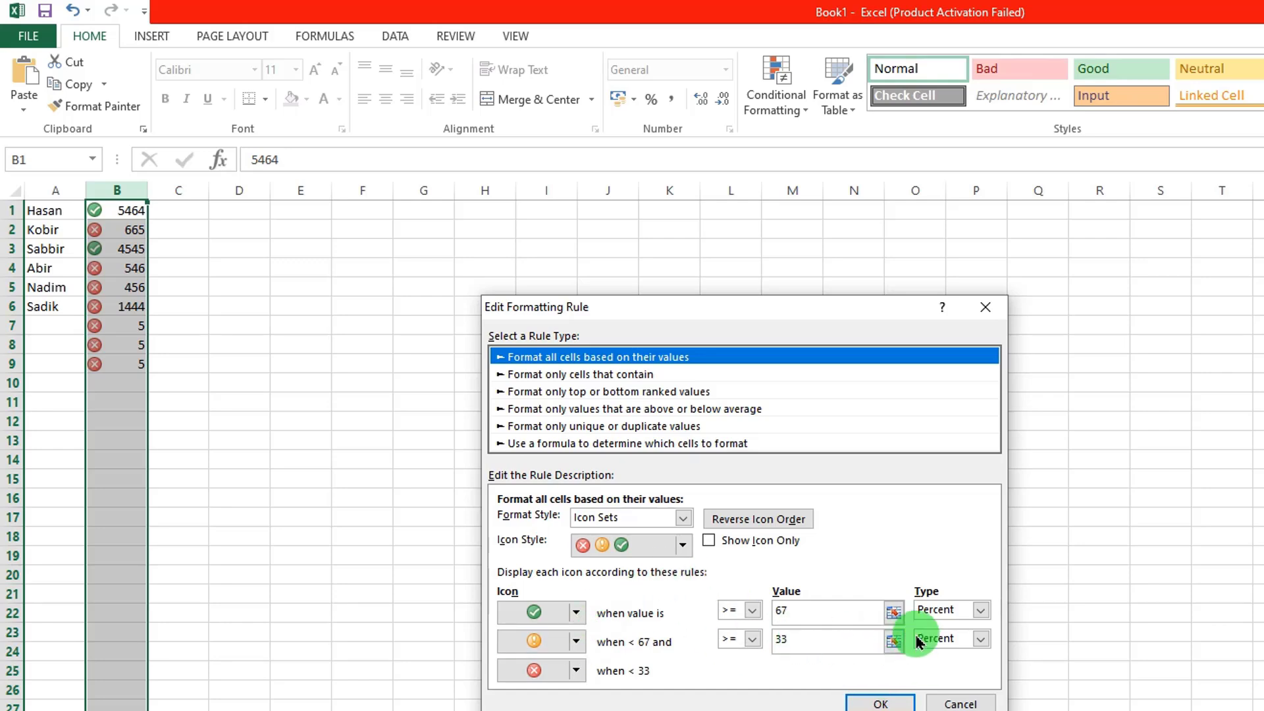
click(981, 610)
click(936, 627)
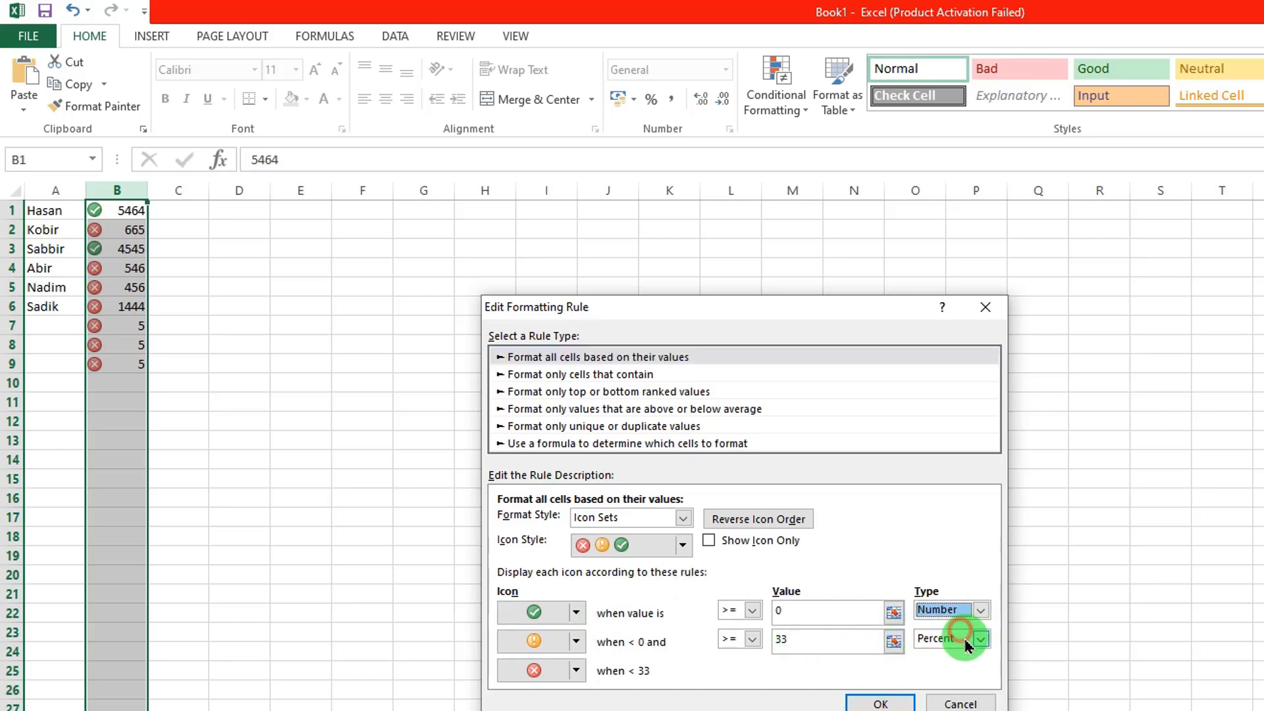
click(980, 639)
click(950, 658)
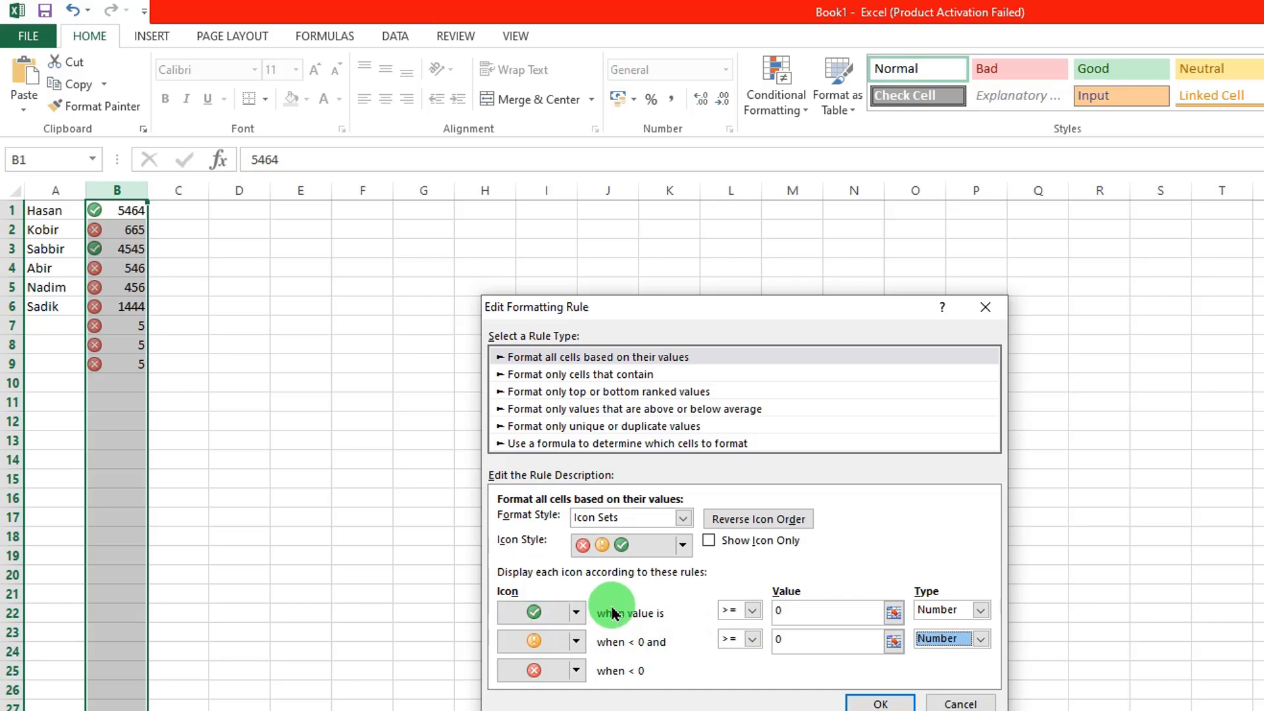
Set the green check icon's threshold to values of at least 5000.
click(803, 612)
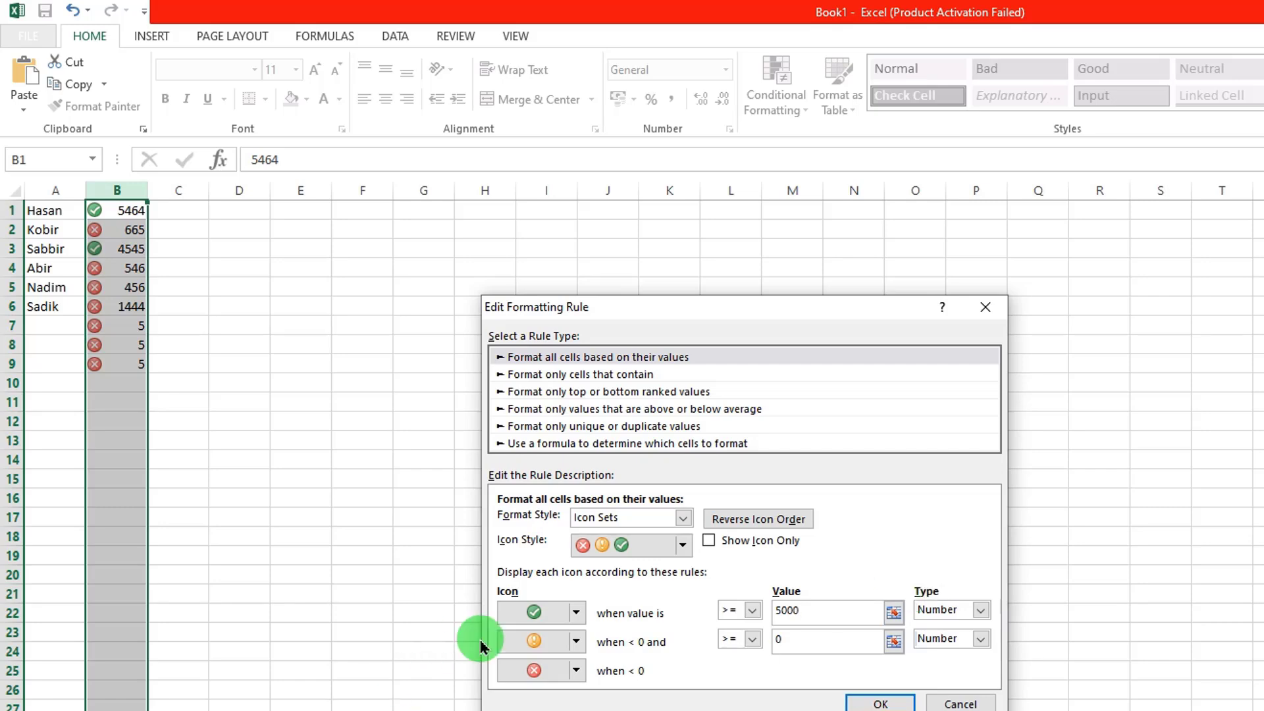
click(779, 632)
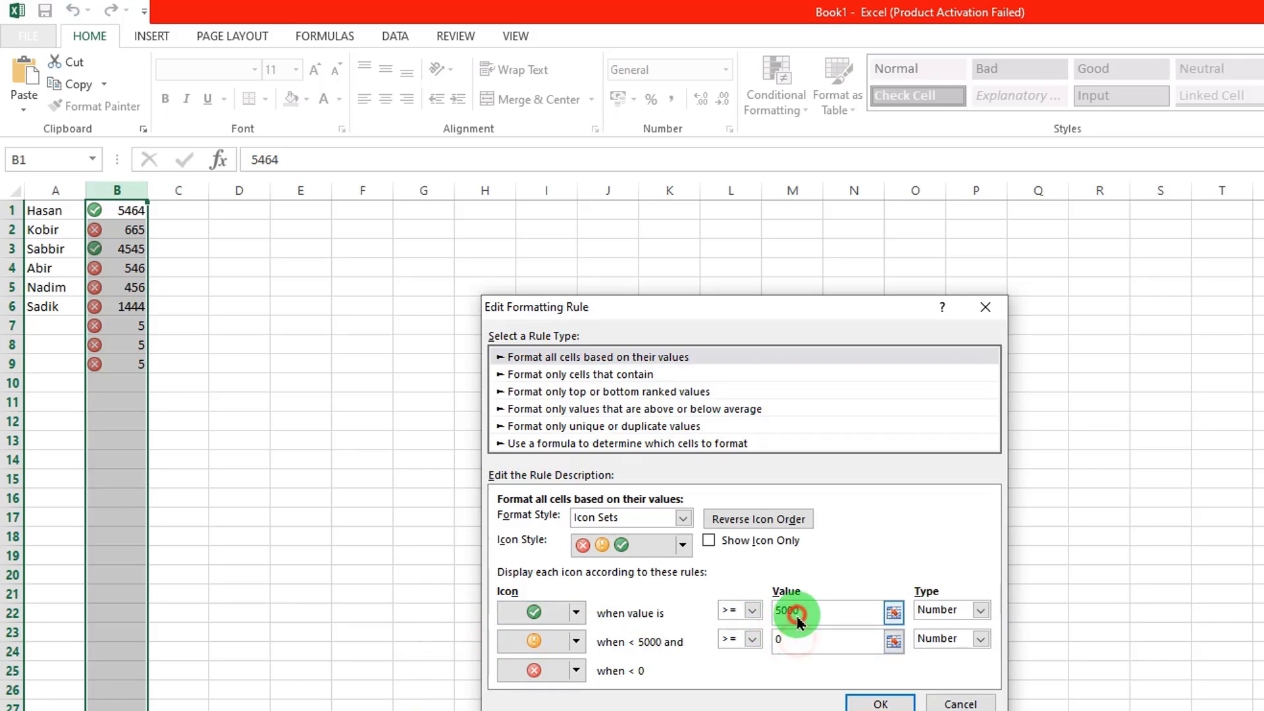
click(530, 616)
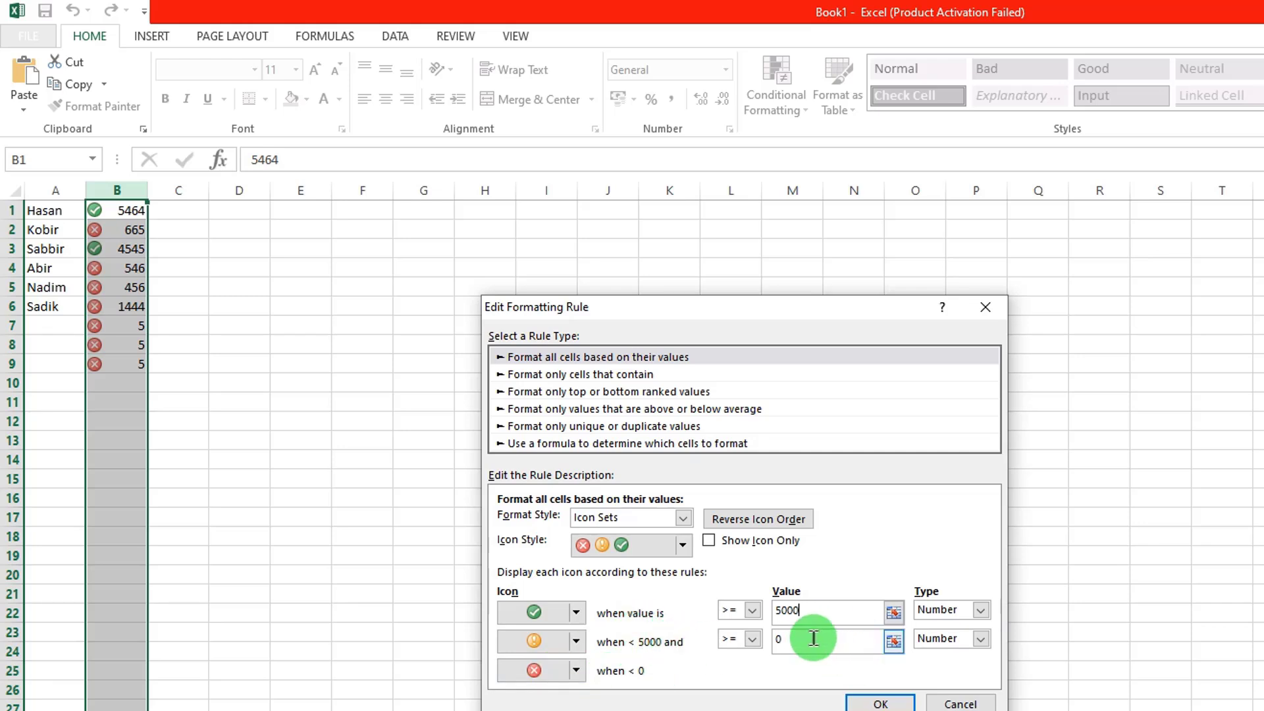
Set the yellow exclamation icon's threshold to values of at least 3000 and apply the edited icon set rule to column B.
click(764, 641)
click(819, 615)
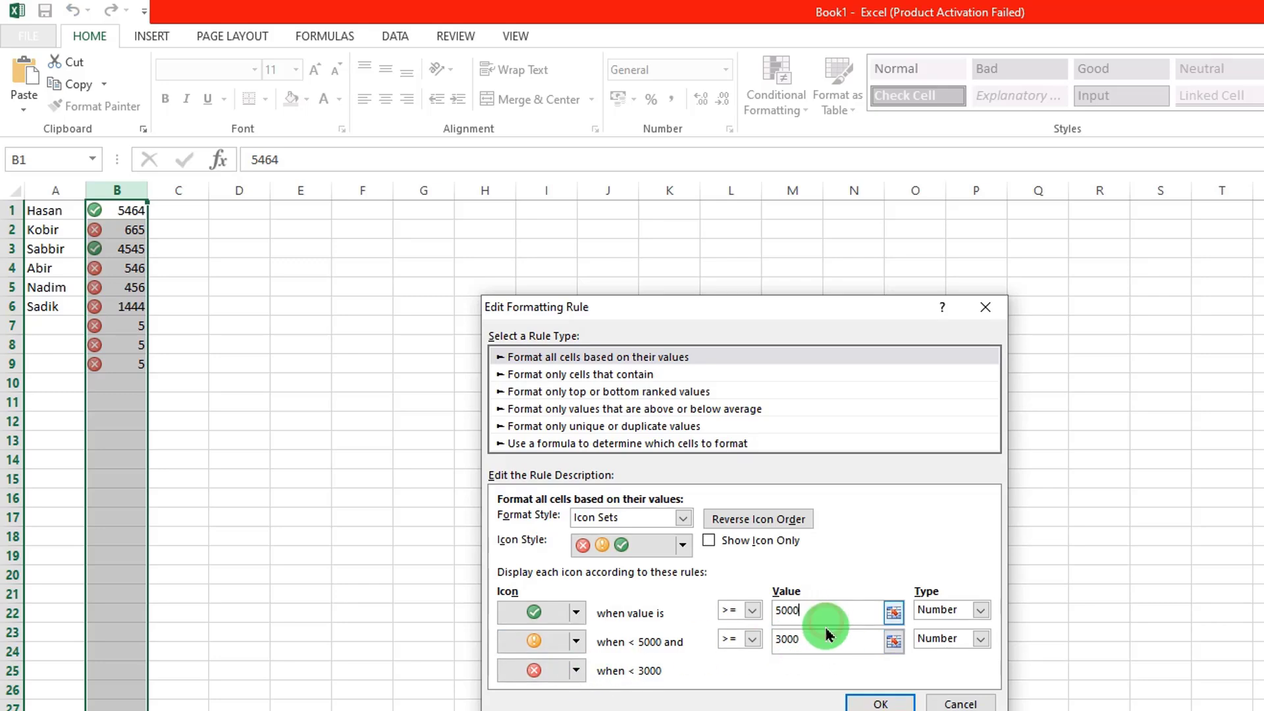
click(536, 644)
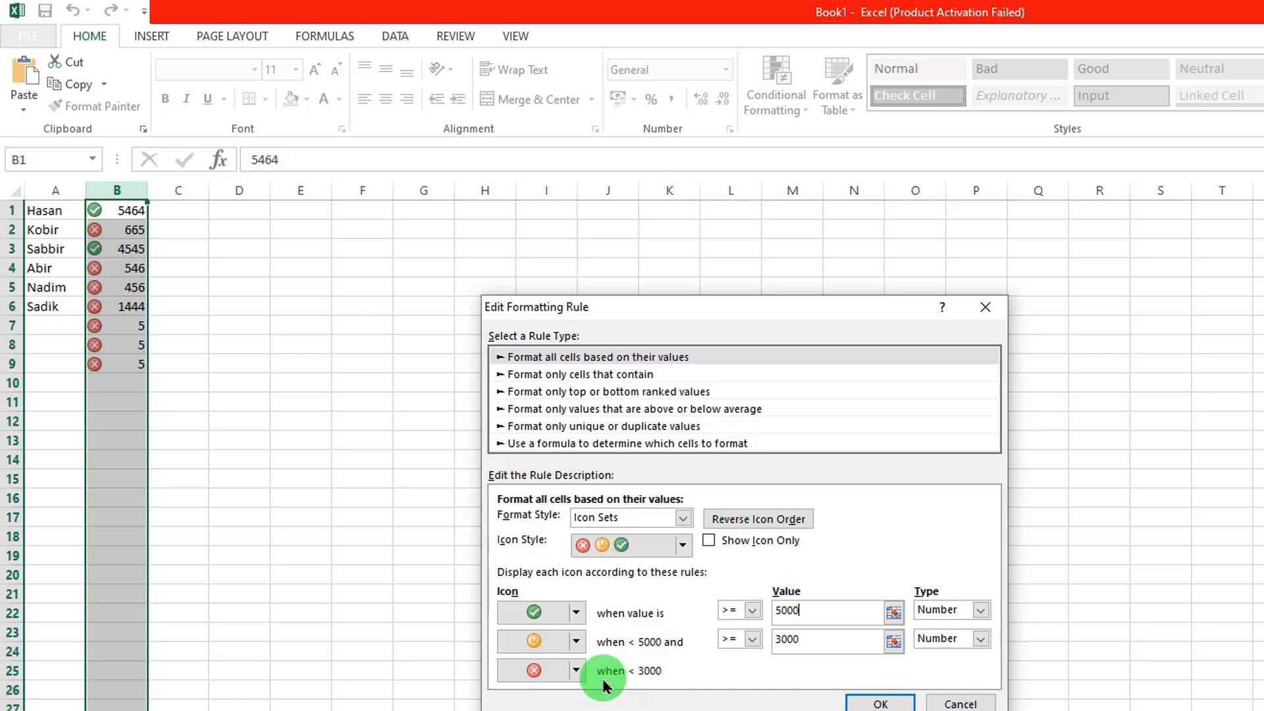
click(535, 675)
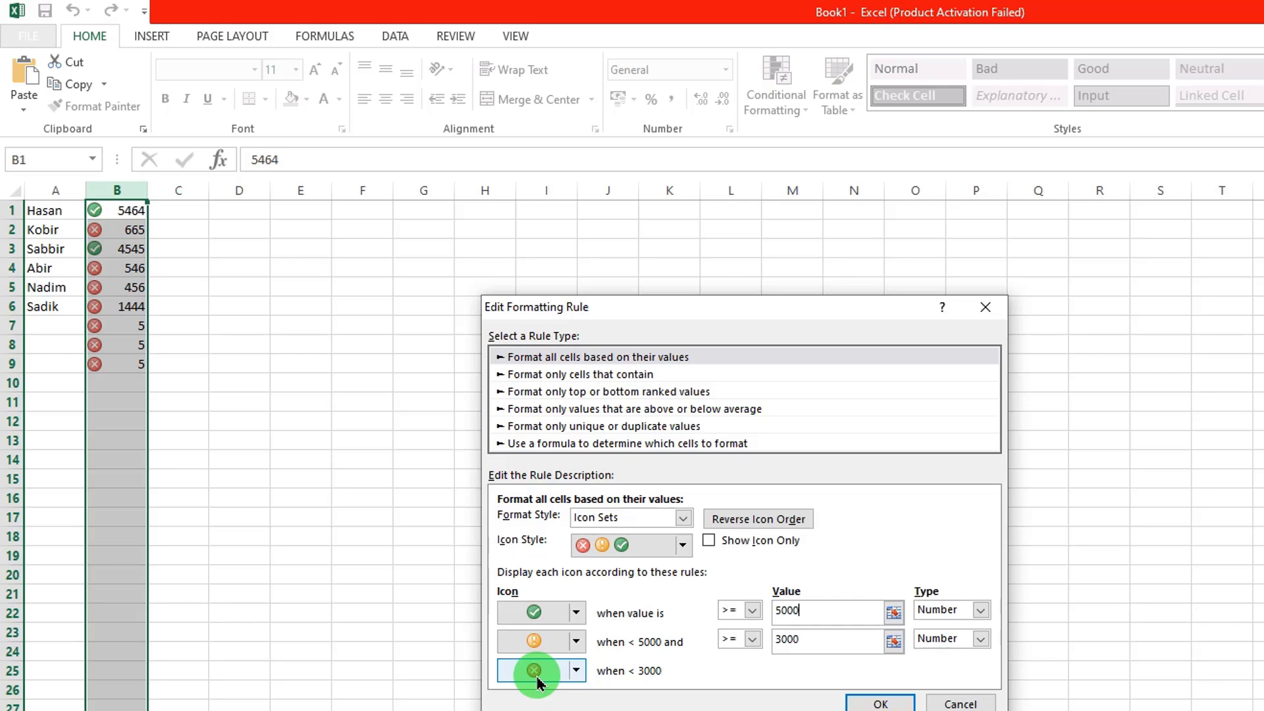
click(880, 703)
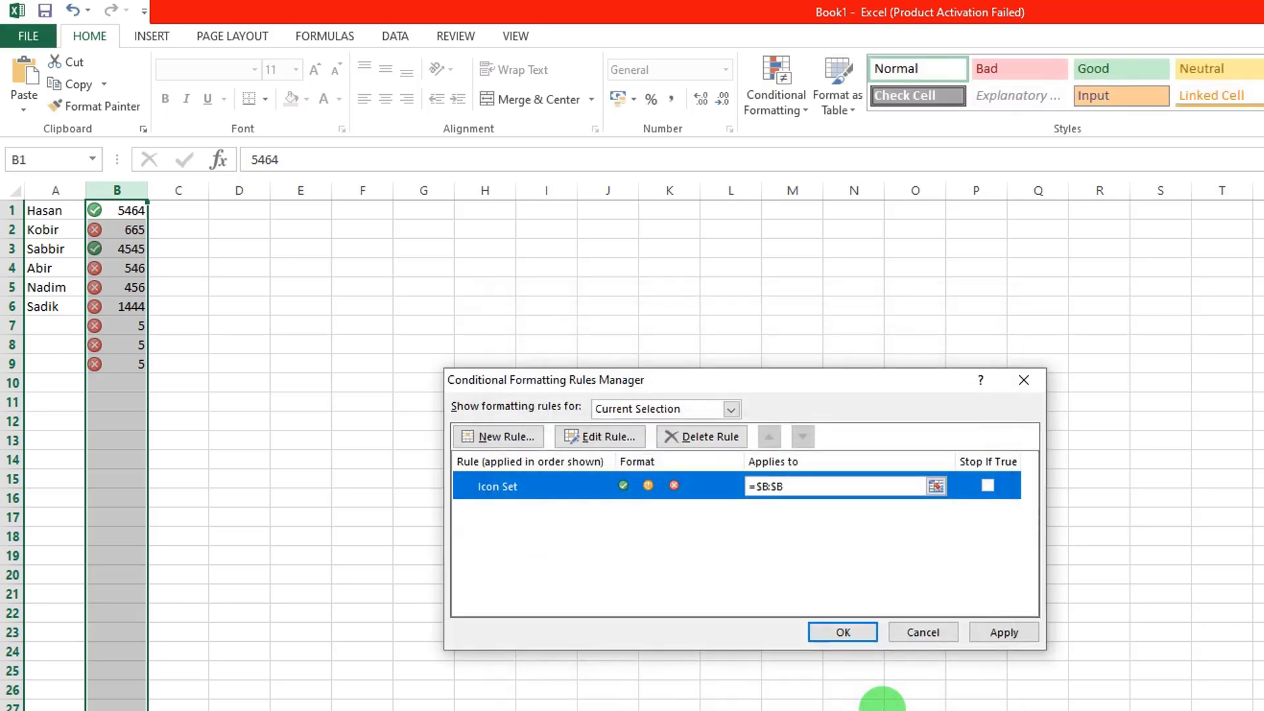
click(1000, 634)
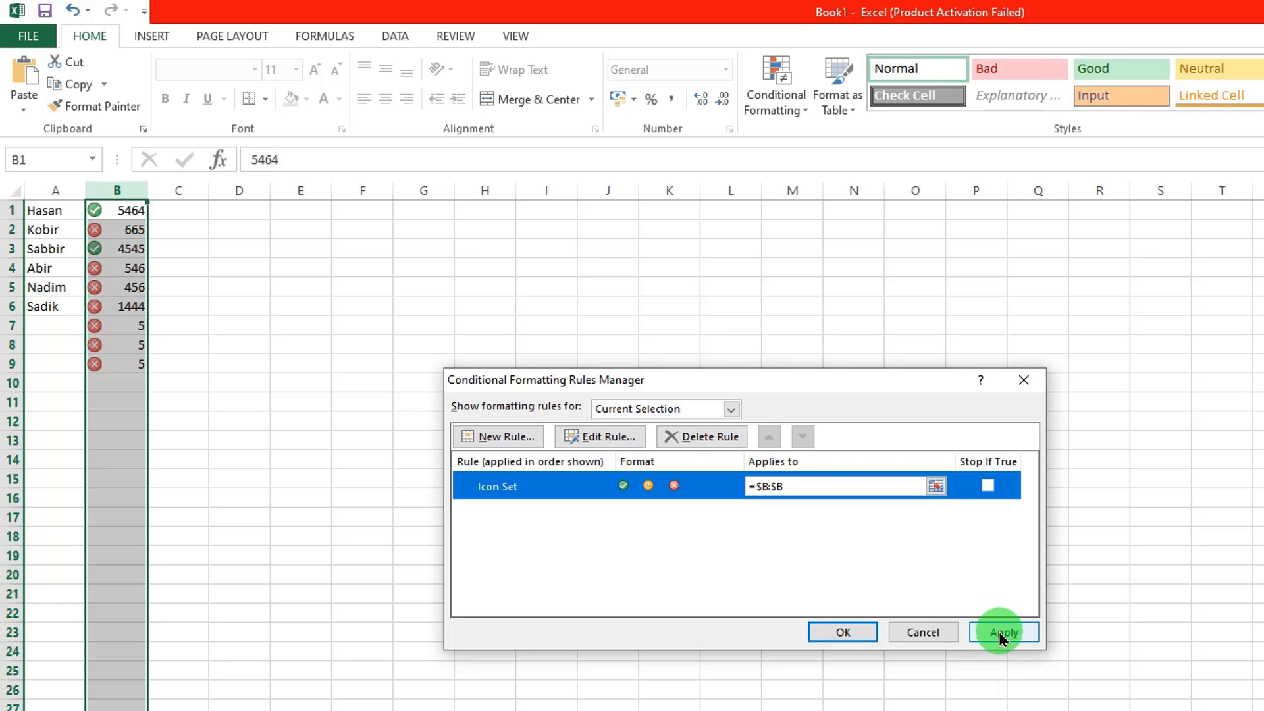
click(849, 633)
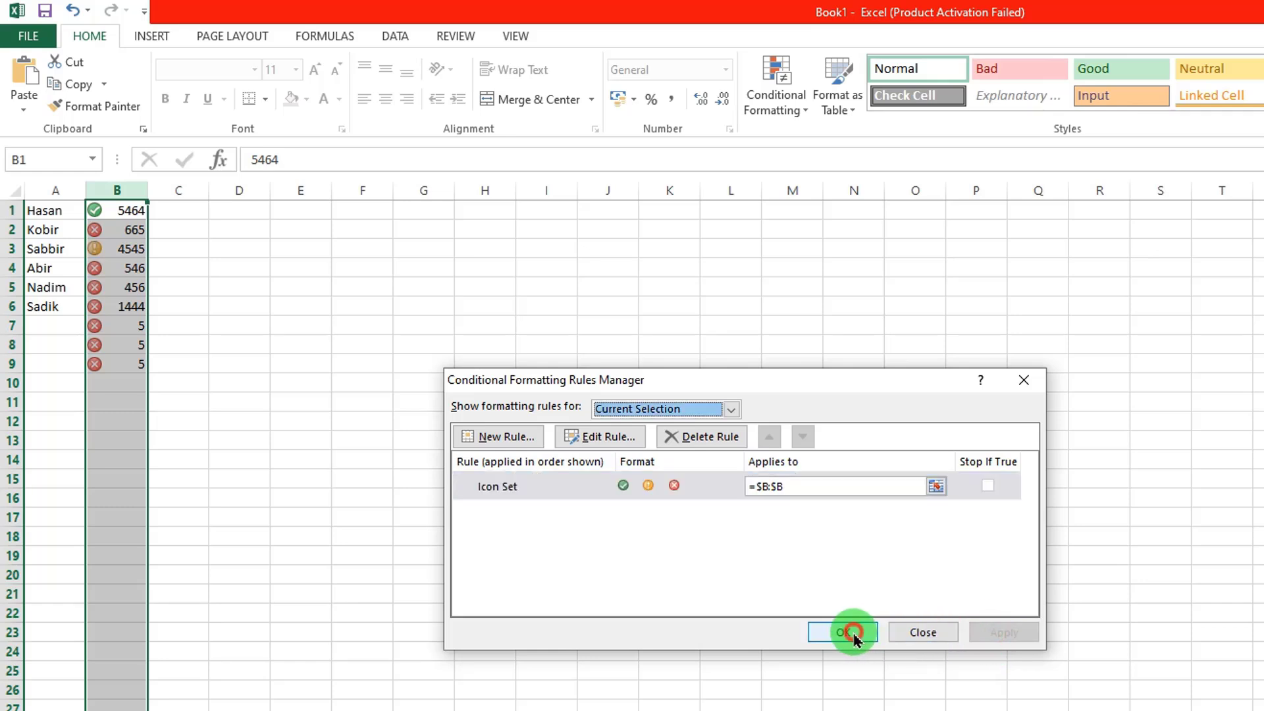
click(685, 635)
click(95, 249)
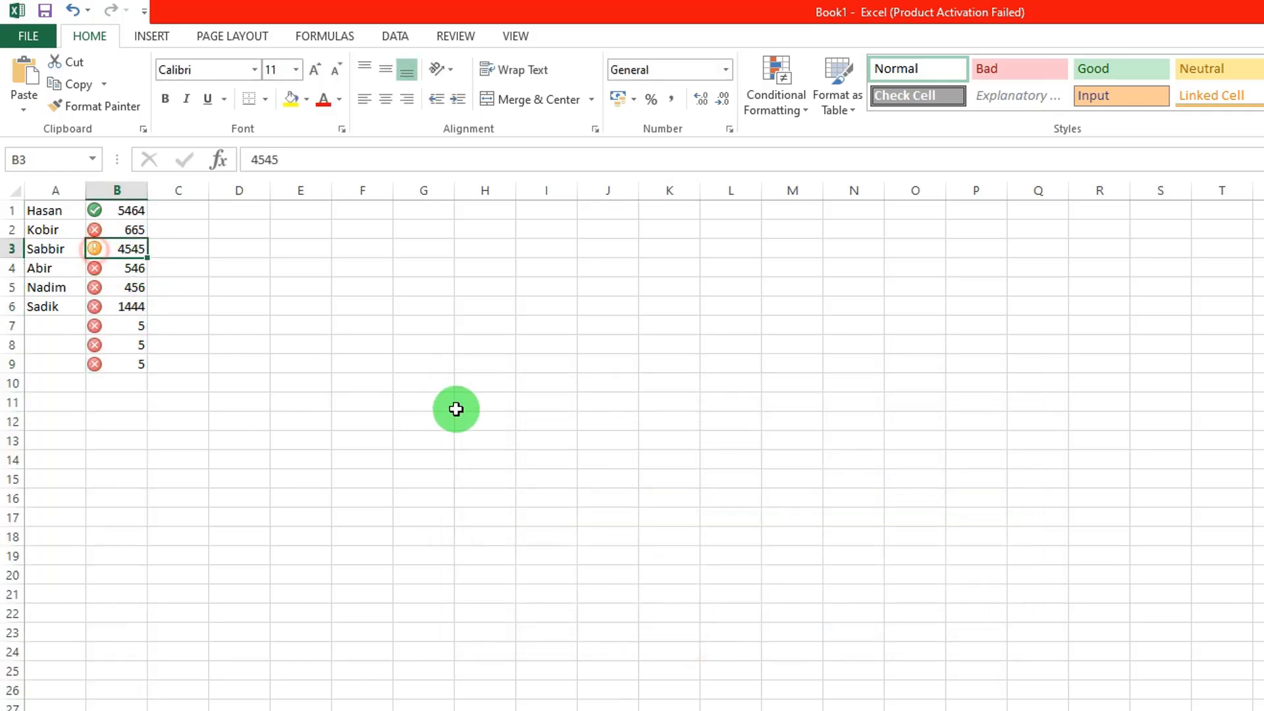
click(457, 397)
Enter the test values 3500, 3200 and 500 in cells B10 to B12 below the existing column B values.
click(121, 383)
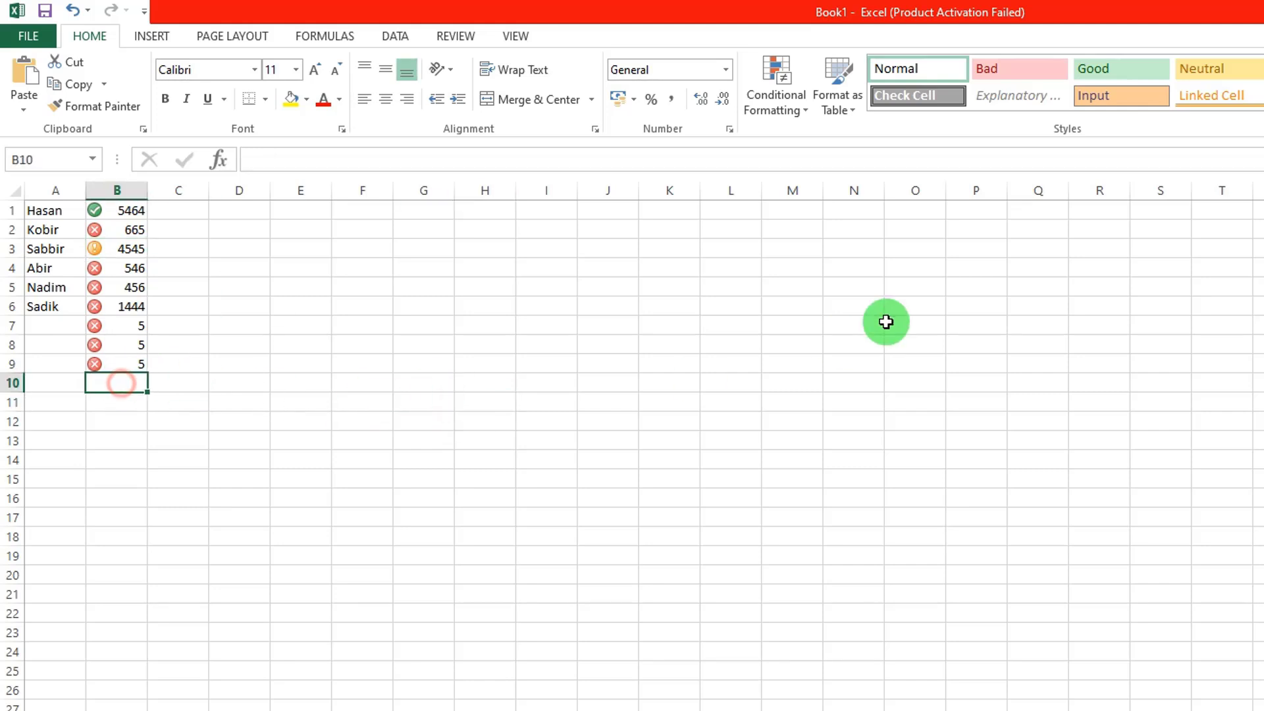
text(3500)
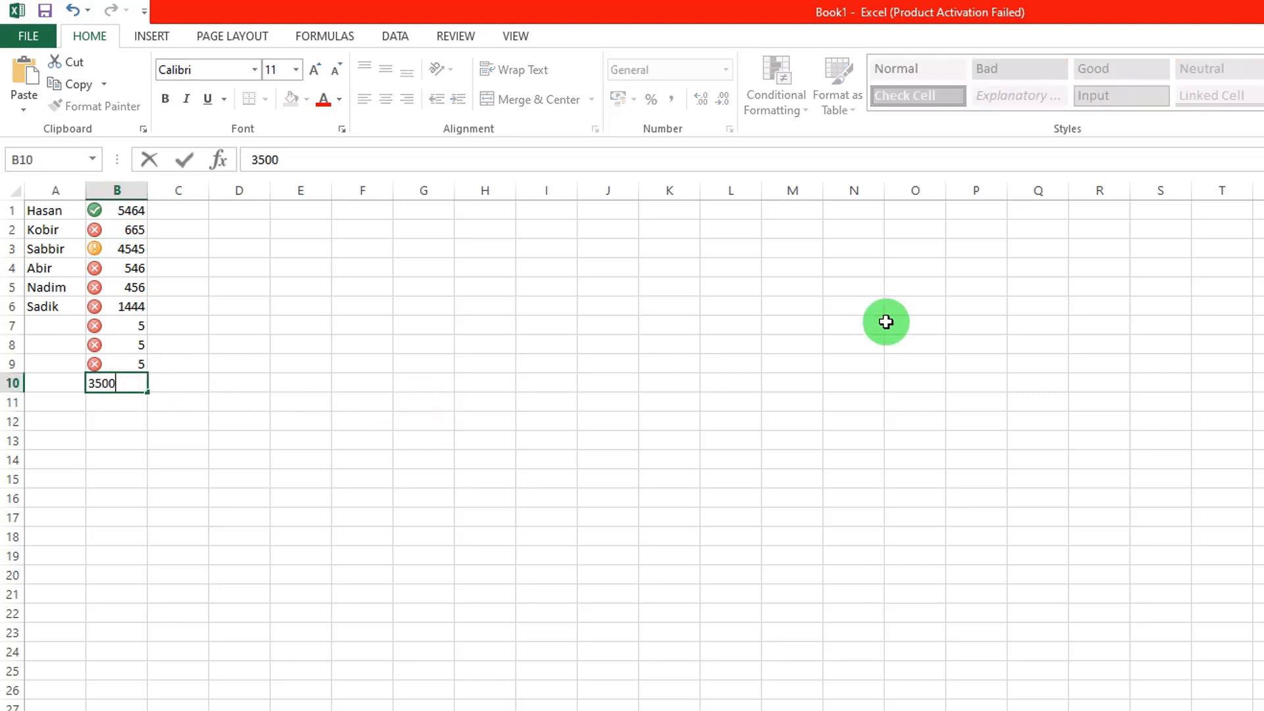
key(Return)
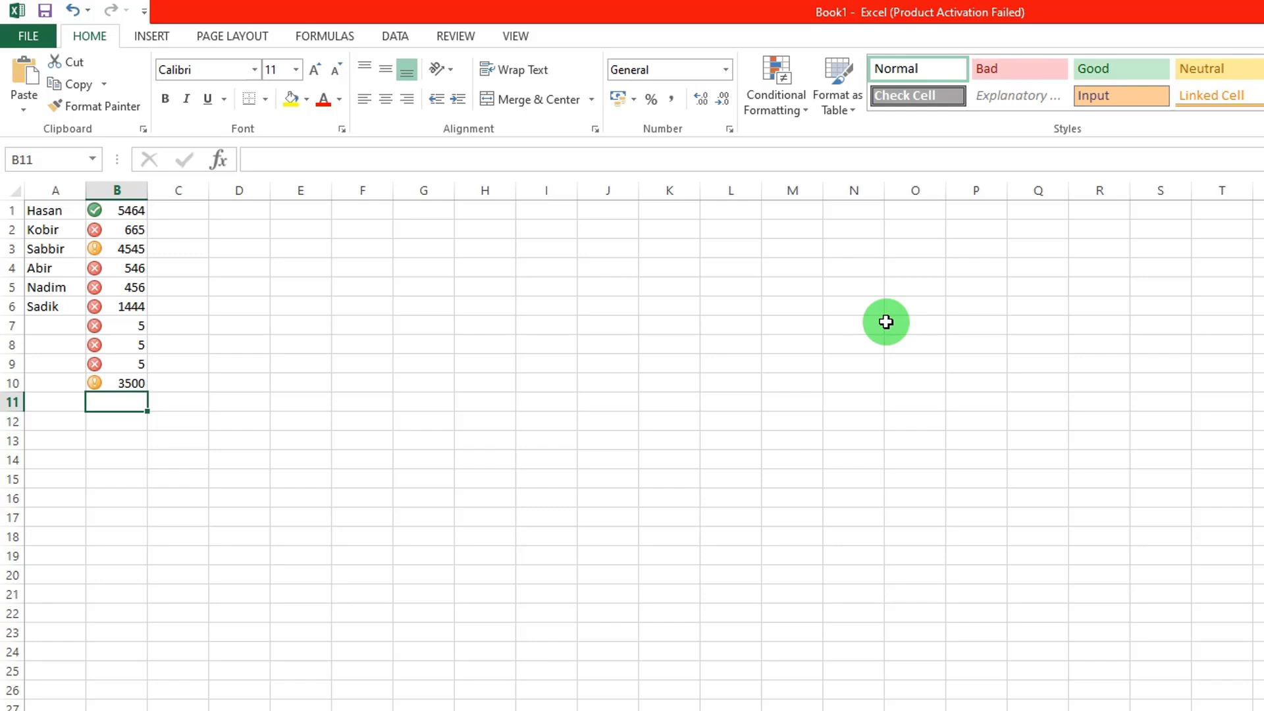
text(3200)
key(Return)
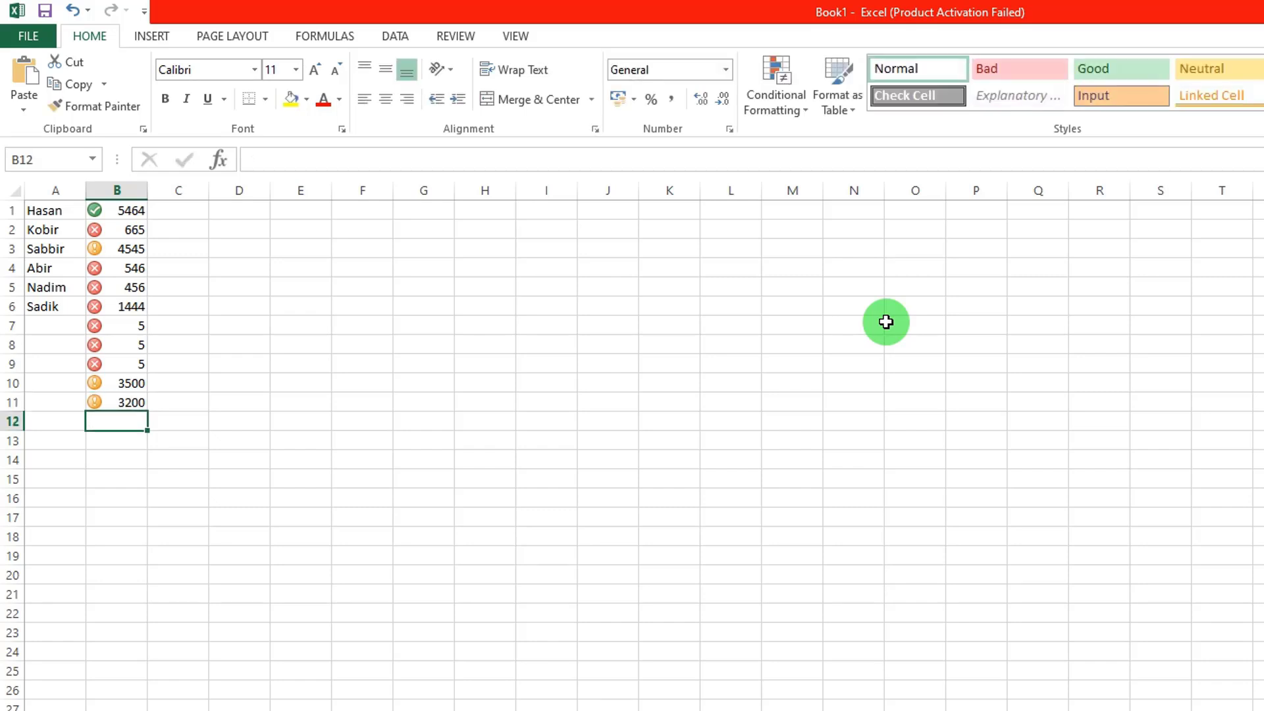
text(500)
key(Return)
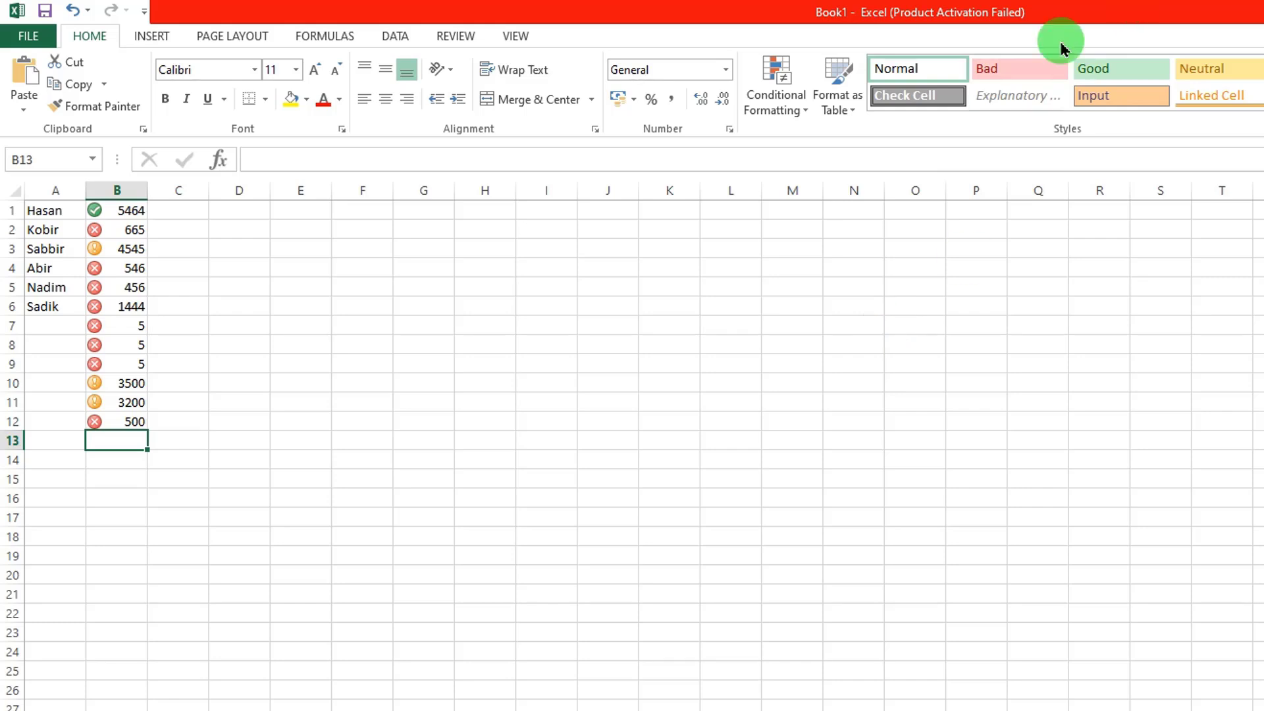
click(790, 112)
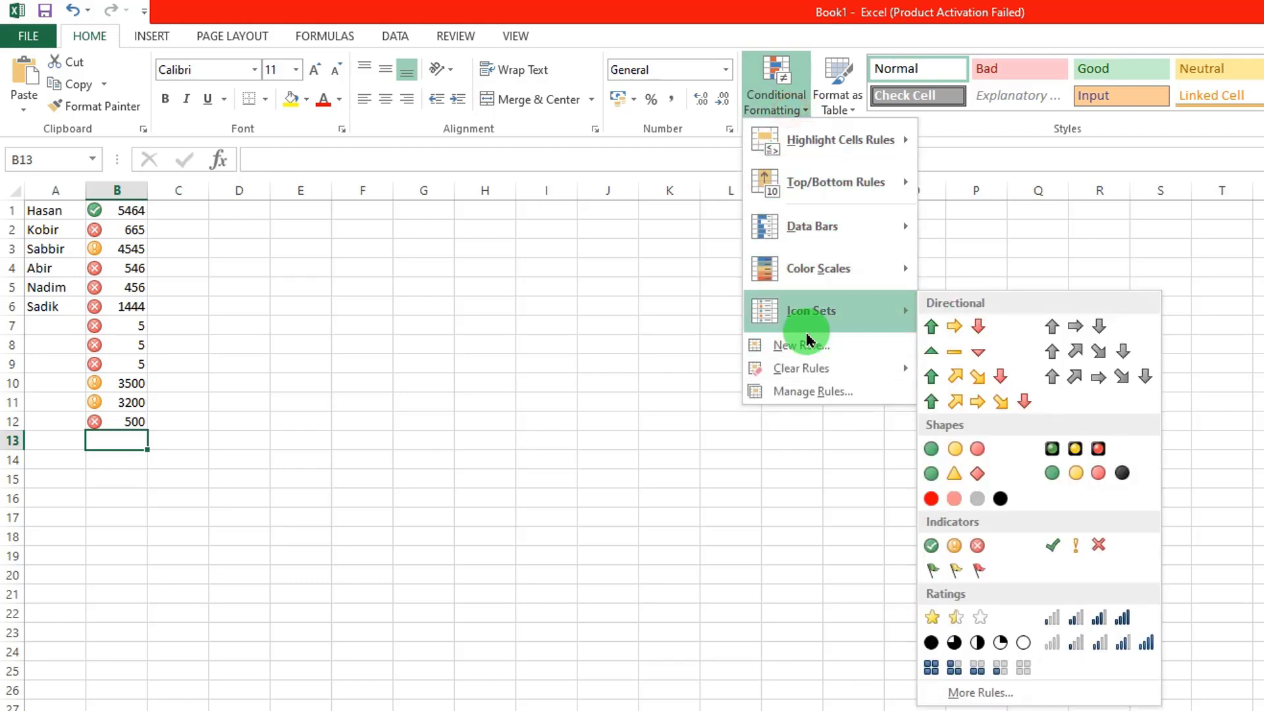
click(527, 432)
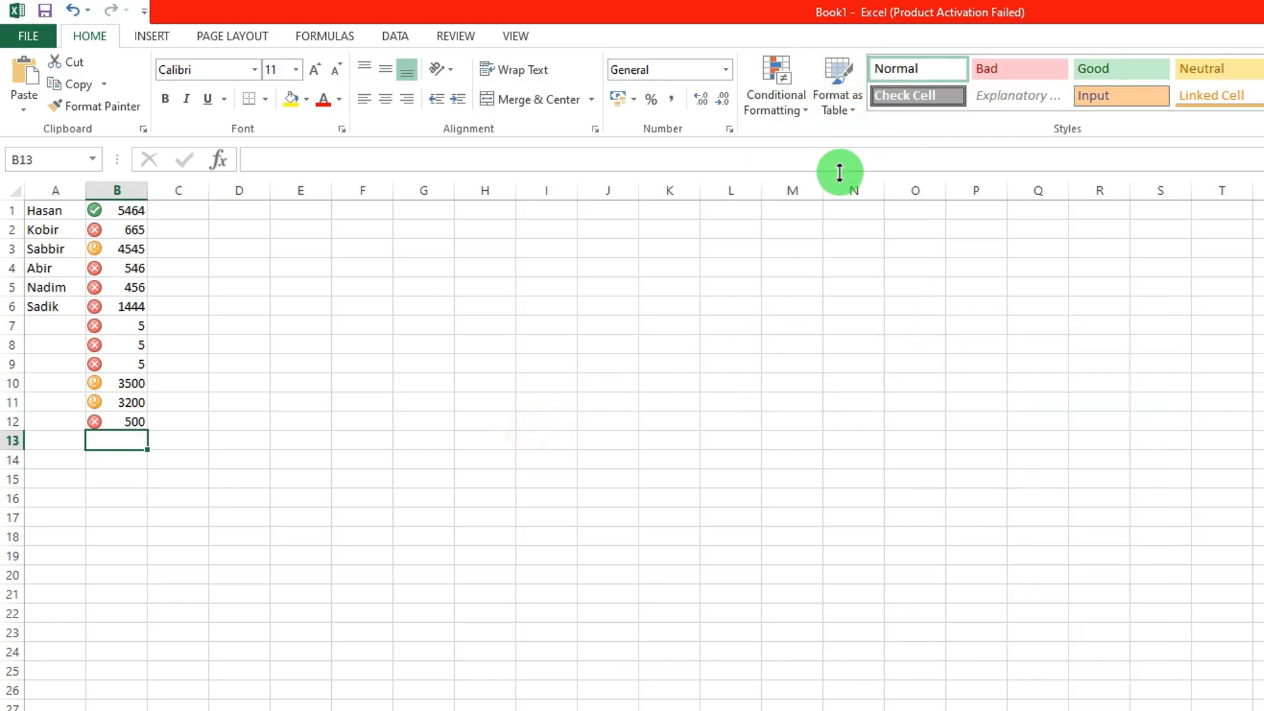